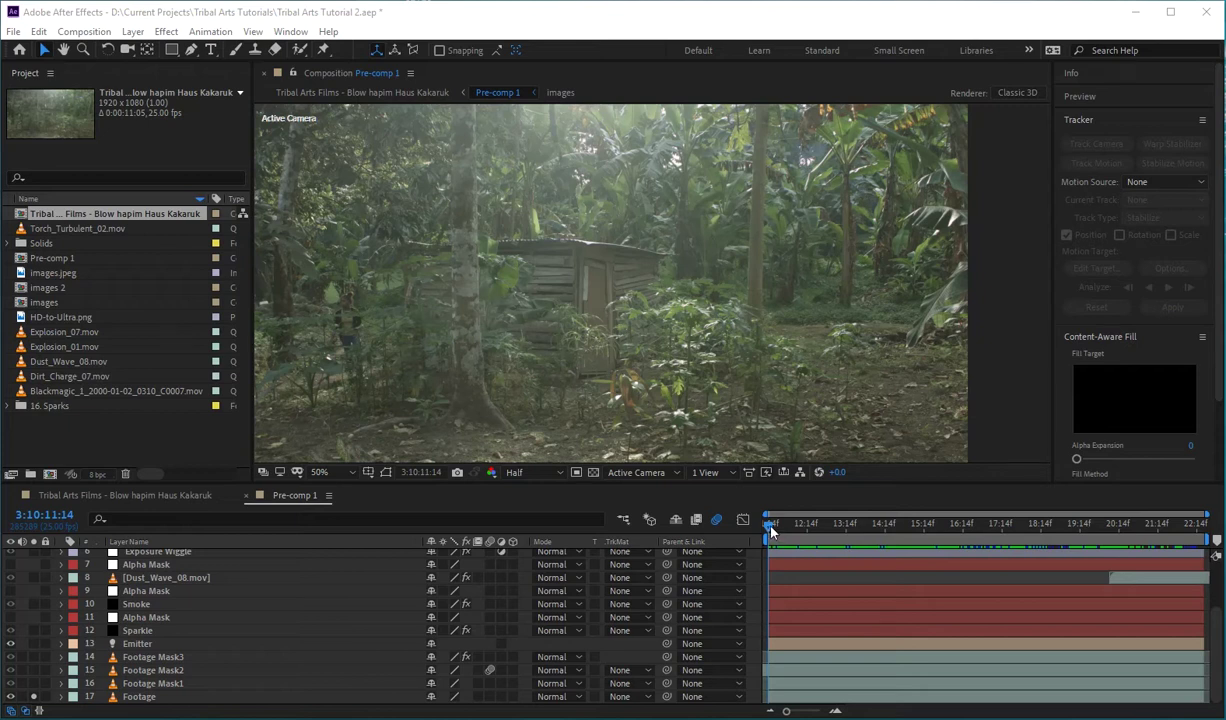
# Scrub through the forest shot to find the frames where the man enters
pyautogui.moveTo(771, 531); pyautogui.dragTo(823, 545)
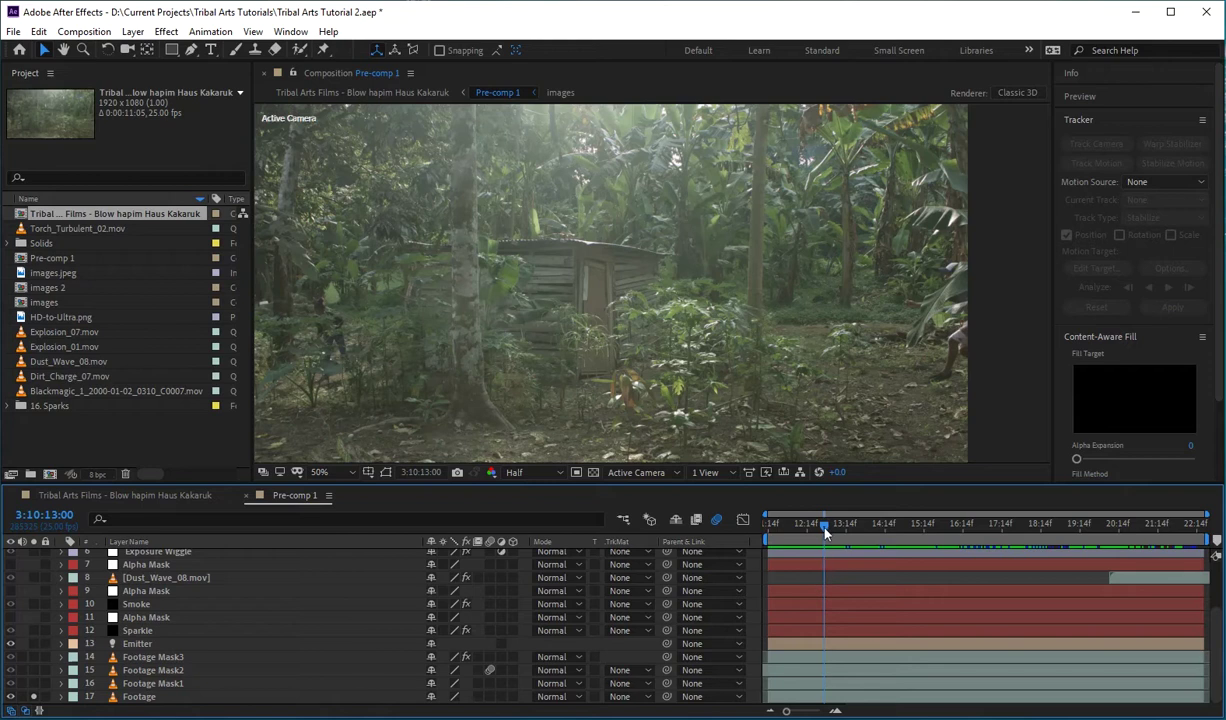
pyautogui.moveTo(824, 533); pyautogui.dragTo(849, 534)
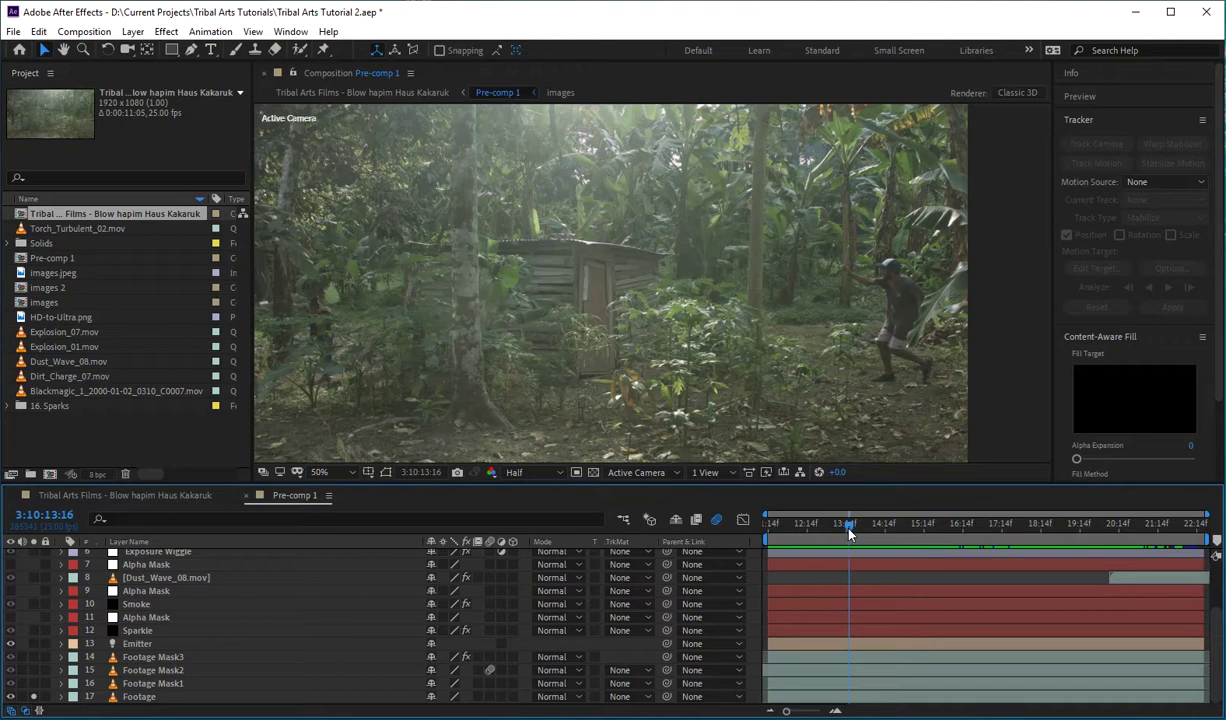
pyautogui.moveTo(849, 534); pyautogui.dragTo(901, 527)
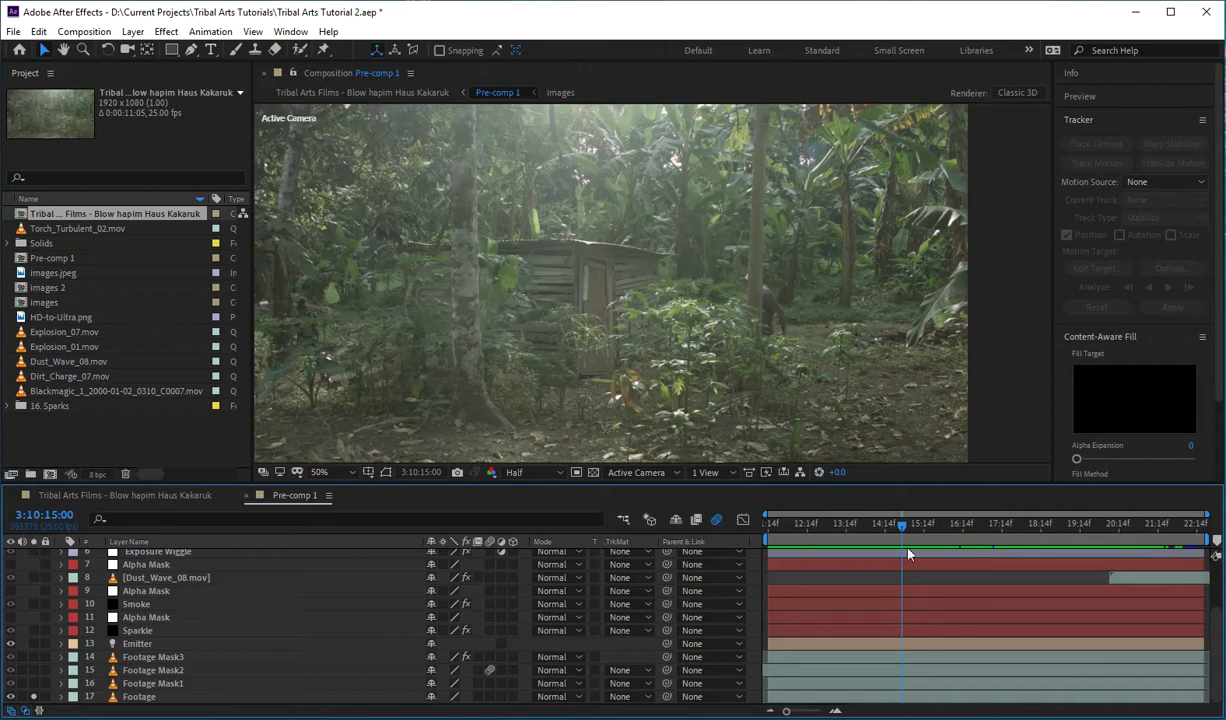
pyautogui.moveTo(903, 538); pyautogui.dragTo(867, 555)
pyautogui.scroll(1, 805, 144)
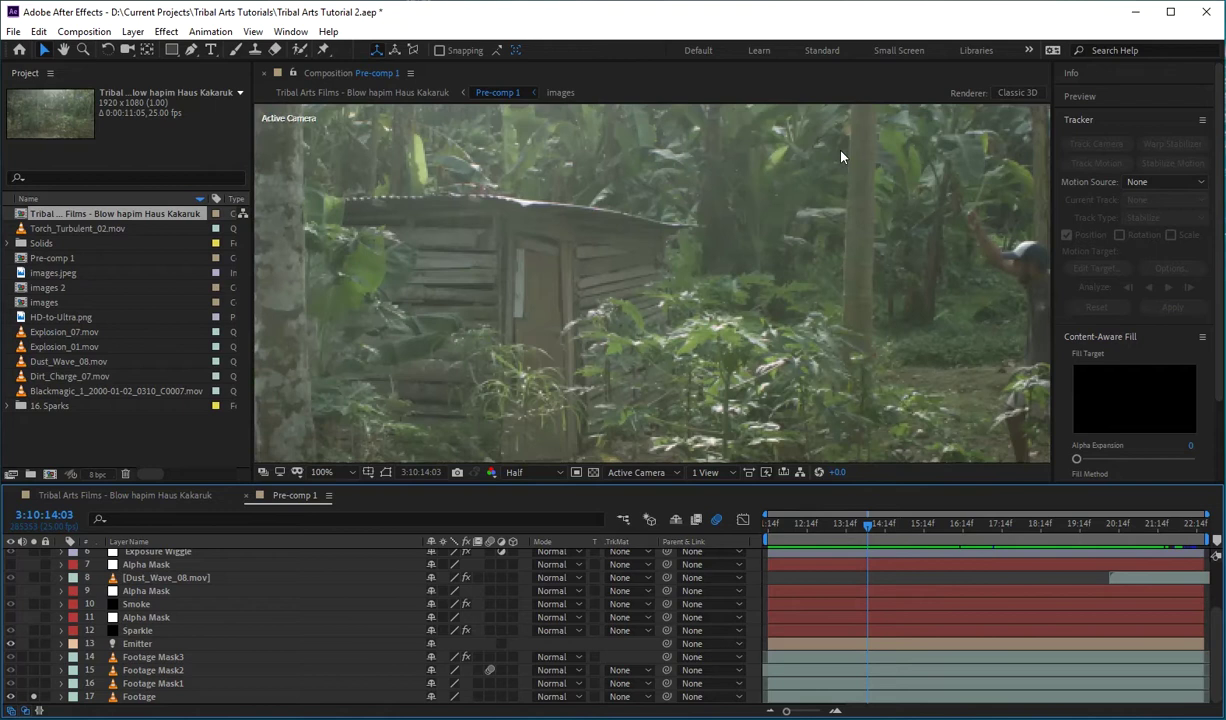
pyautogui.moveTo(805, 144); pyautogui.dragTo(404, 548)
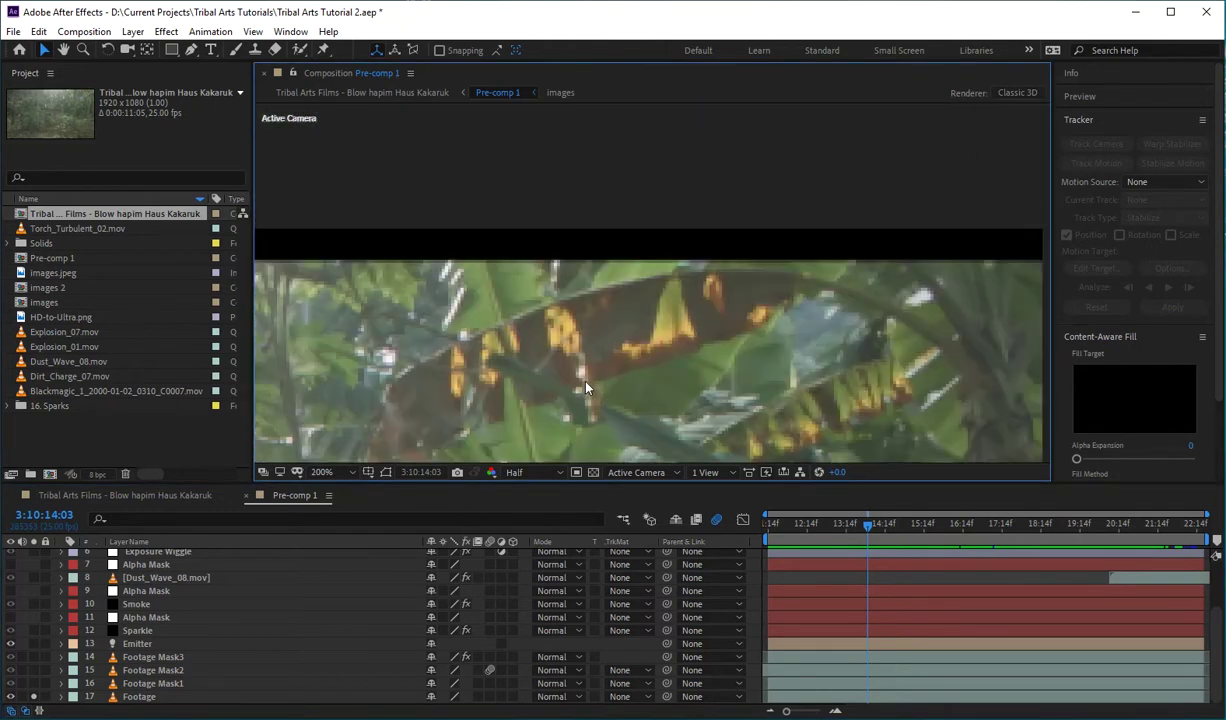
pyautogui.scroll(1, 560, 365)
pyautogui.moveTo(866, 553); pyautogui.dragTo(829, 530)
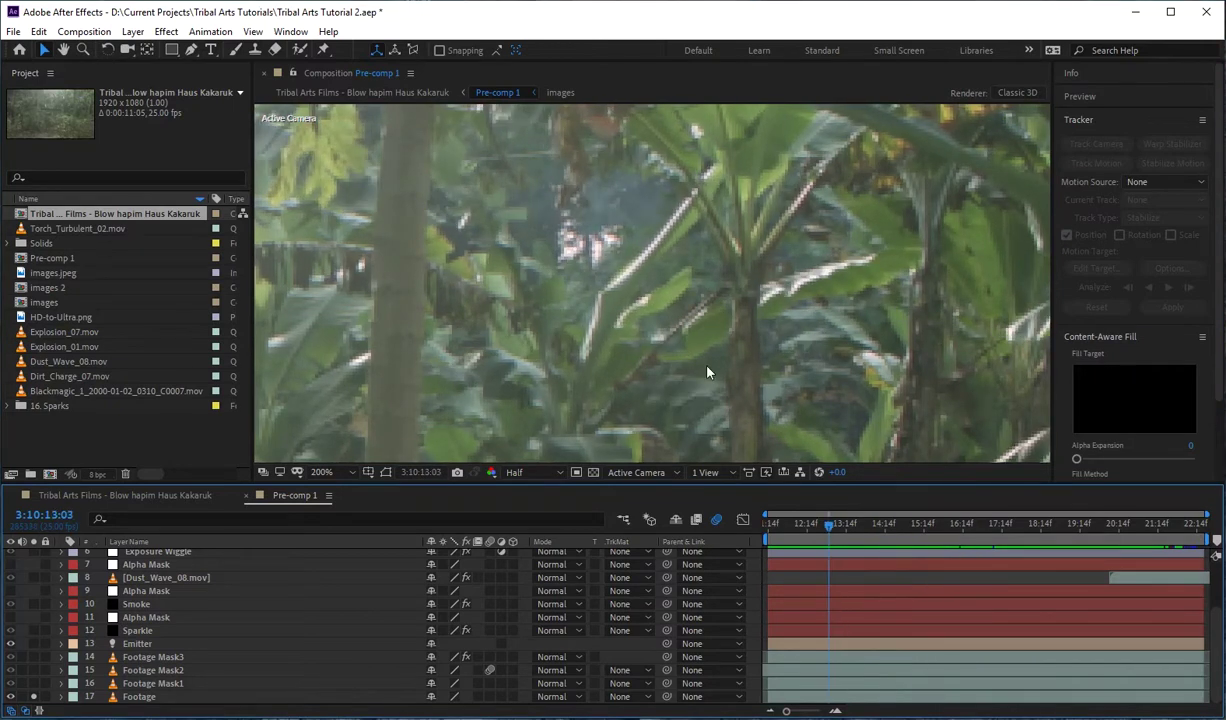
pyautogui.scroll(-4, 684, 364)
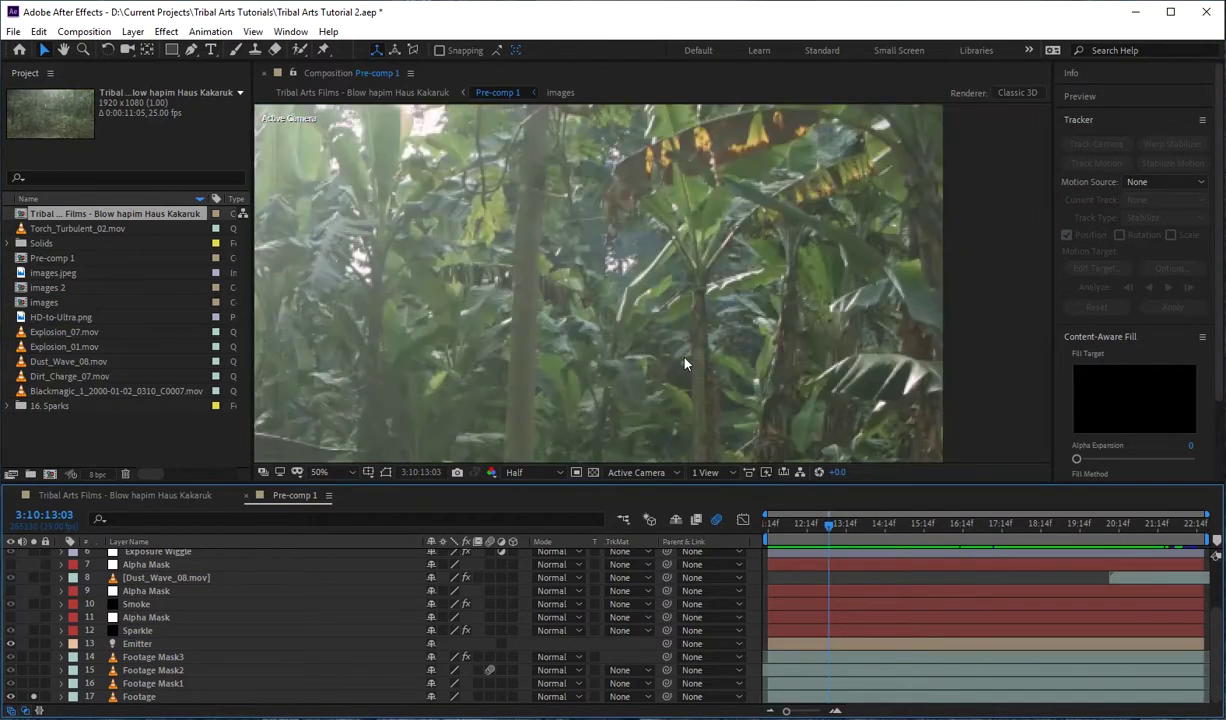
pyautogui.press('v')
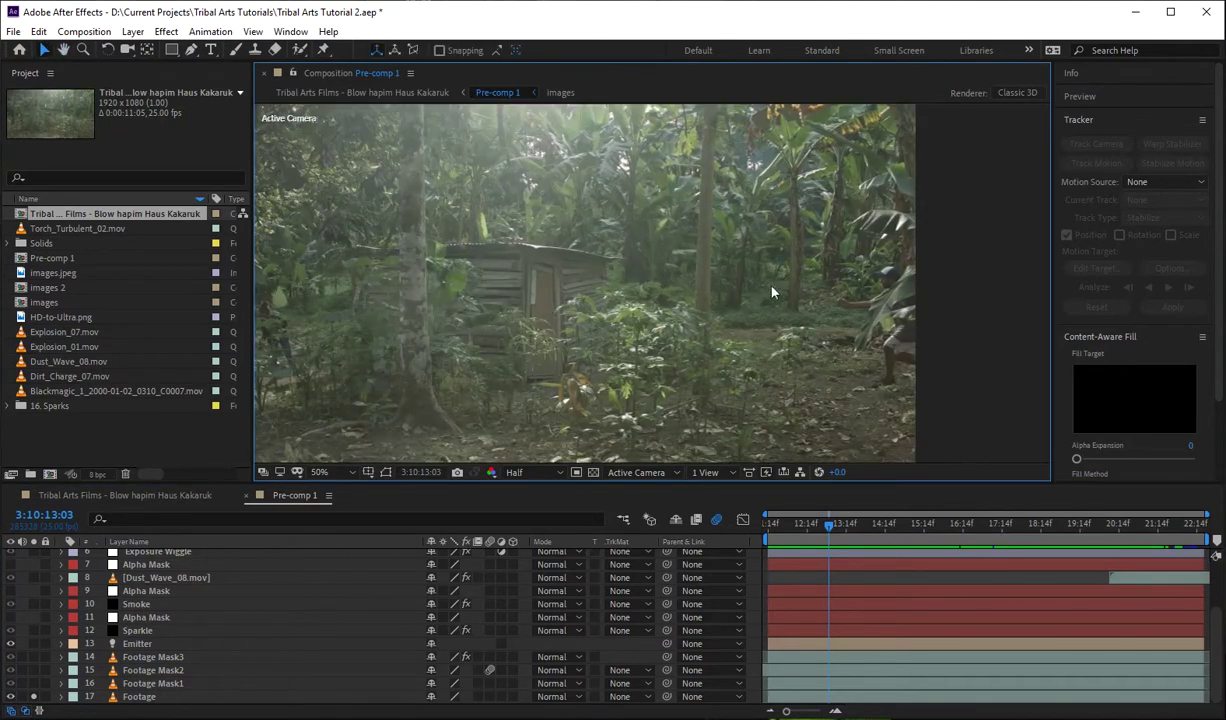
pyautogui.click(810, 530)
pyautogui.moveTo(810, 530)
pyautogui.mouseDown()
pyautogui.moveTo(780, 528)
pyautogui.moveTo(793, 528)
pyautogui.mouseUp()
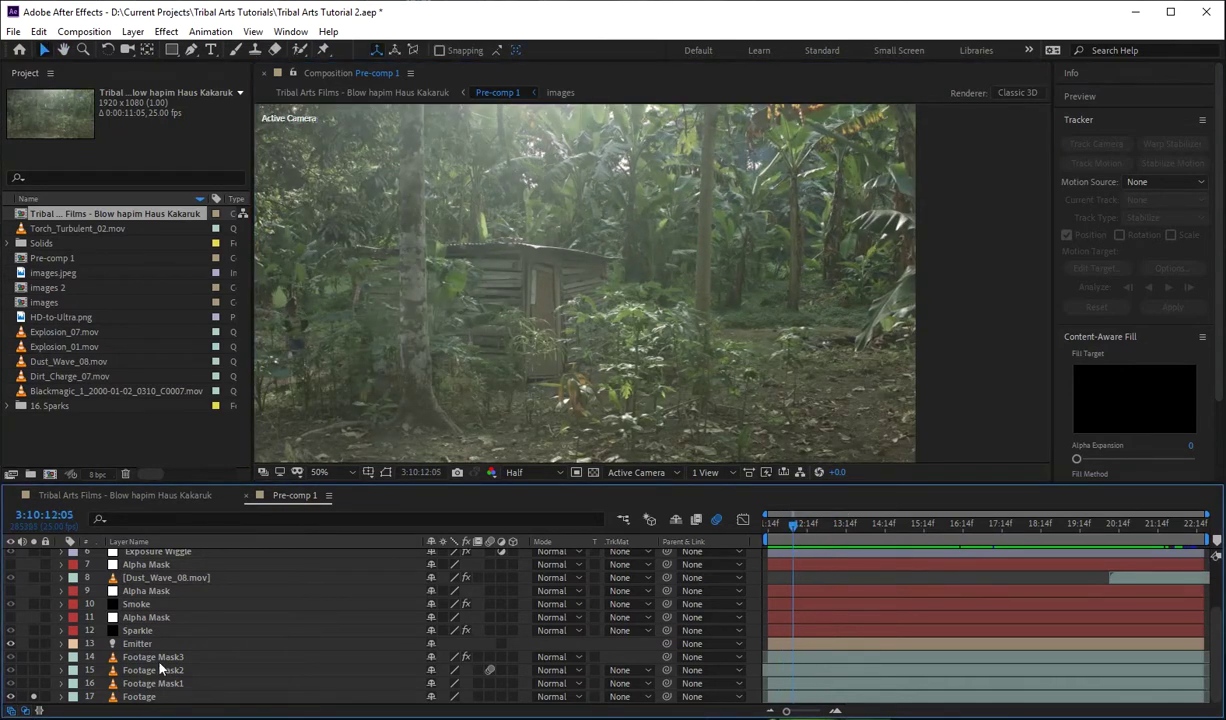
pyautogui.click(792, 541)
pyautogui.moveTo(792, 541); pyautogui.dragTo(843, 548)
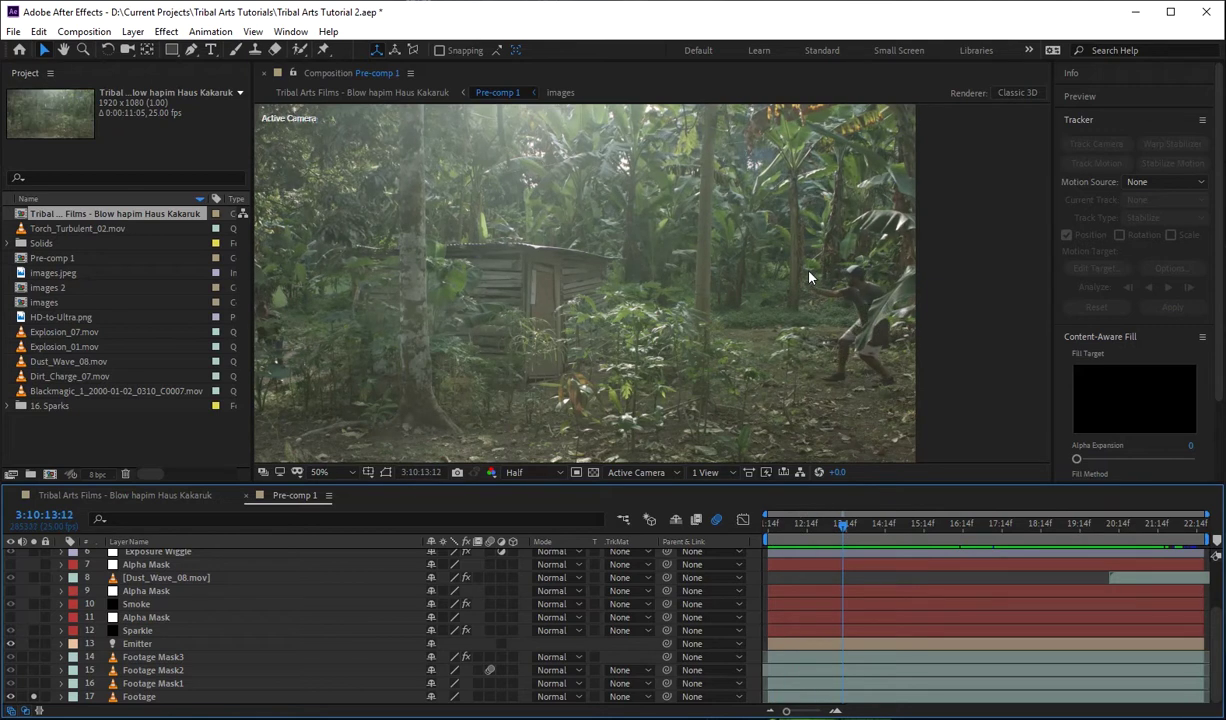
# Play the shot, inspect the enlarged frame near the man's swing, then recentre the full frame
pyautogui.press('space')
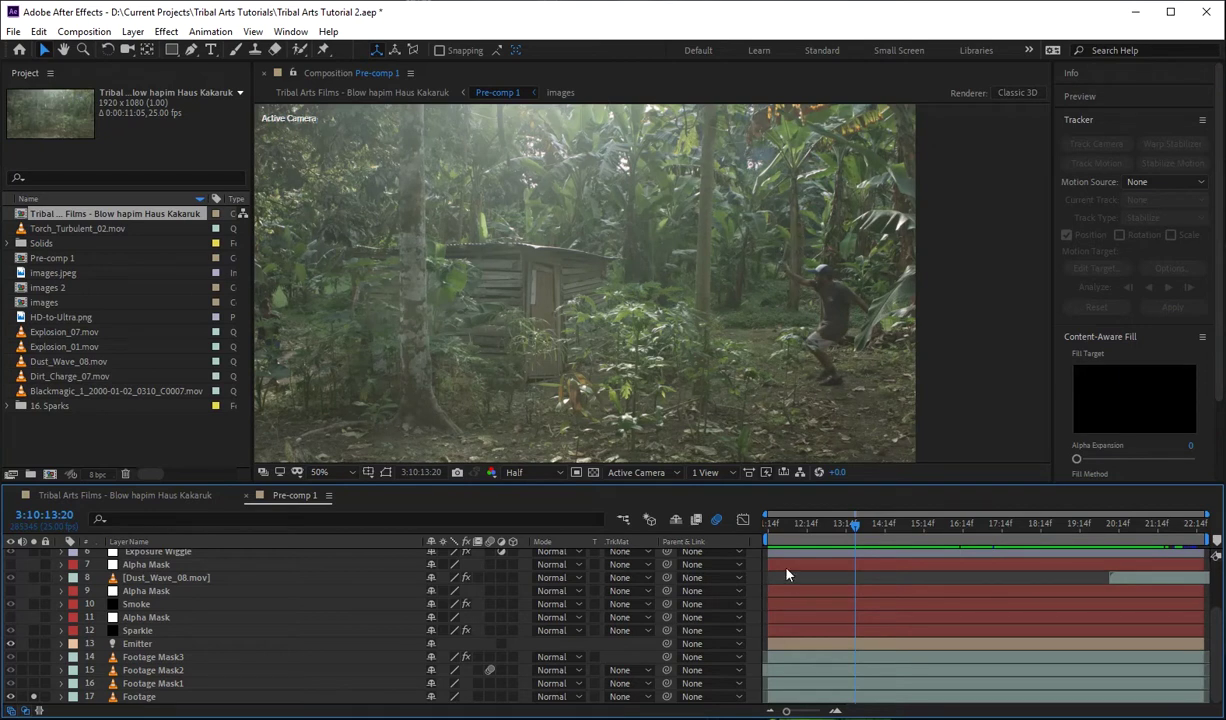
pyautogui.scroll(4, 768, 267)
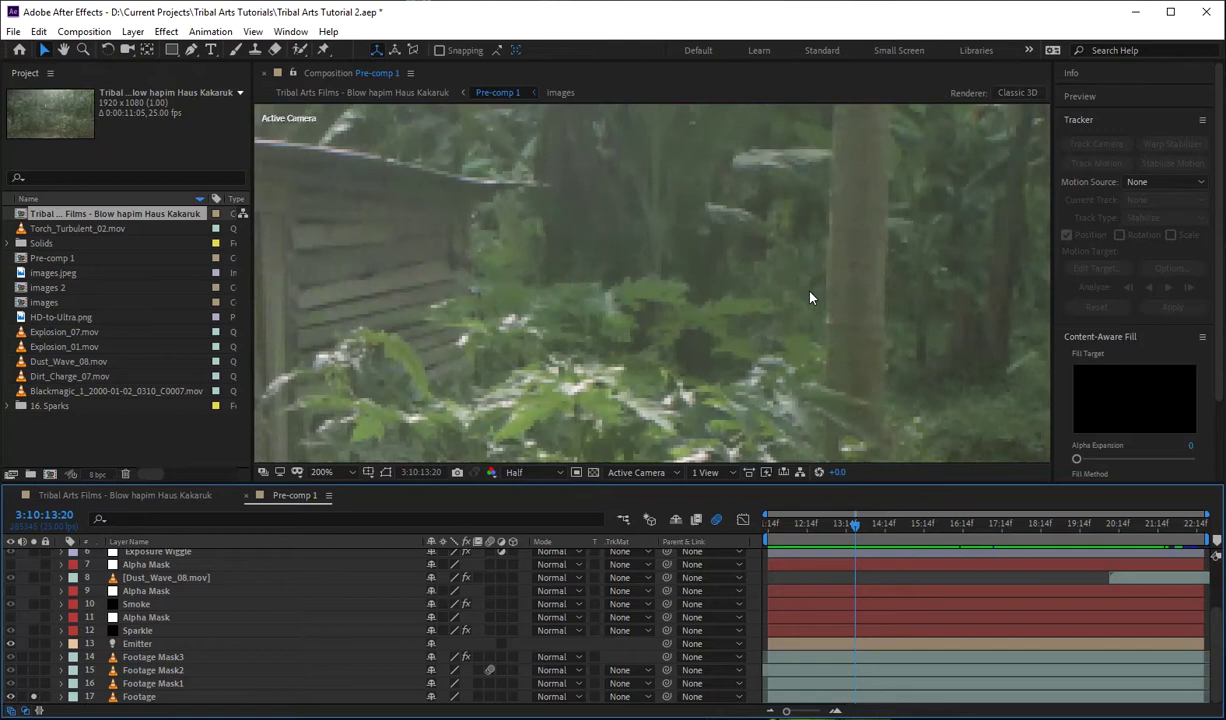
pyautogui.moveTo(775, 279); pyautogui.dragTo(809, 292)
pyautogui.scroll(-3, 809, 292)
pyautogui.scroll(2, 767, 348)
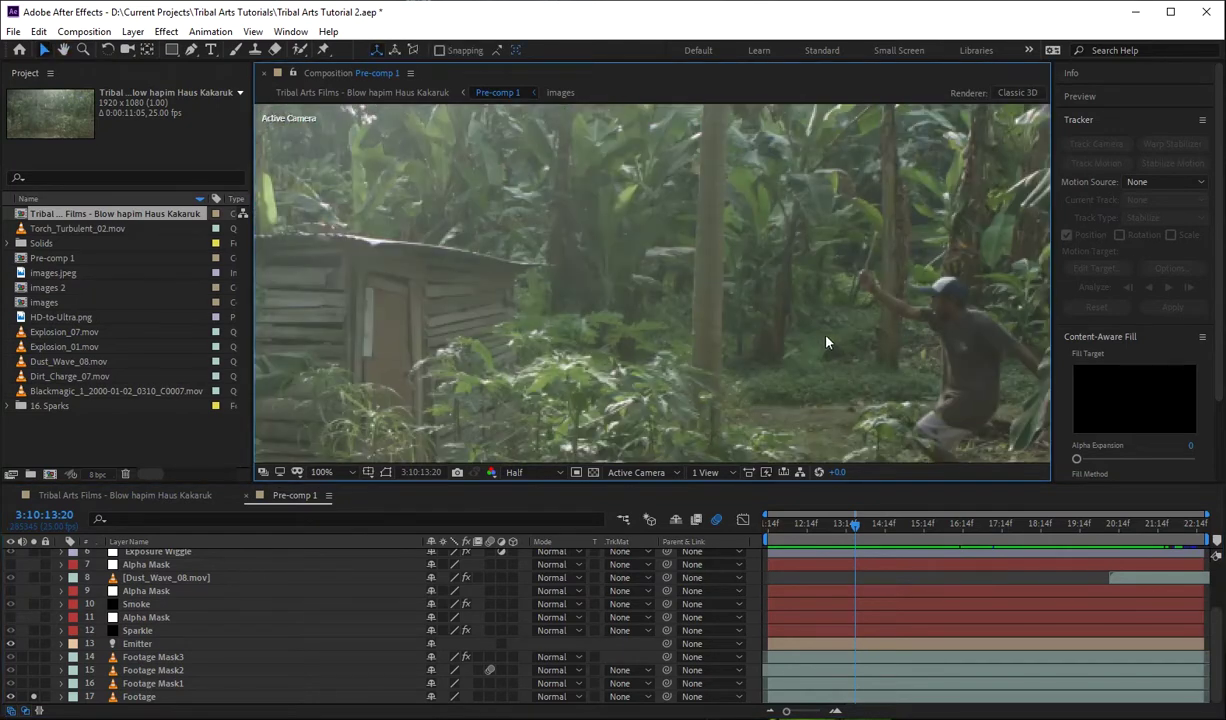
pyautogui.scroll(2, 762, 358)
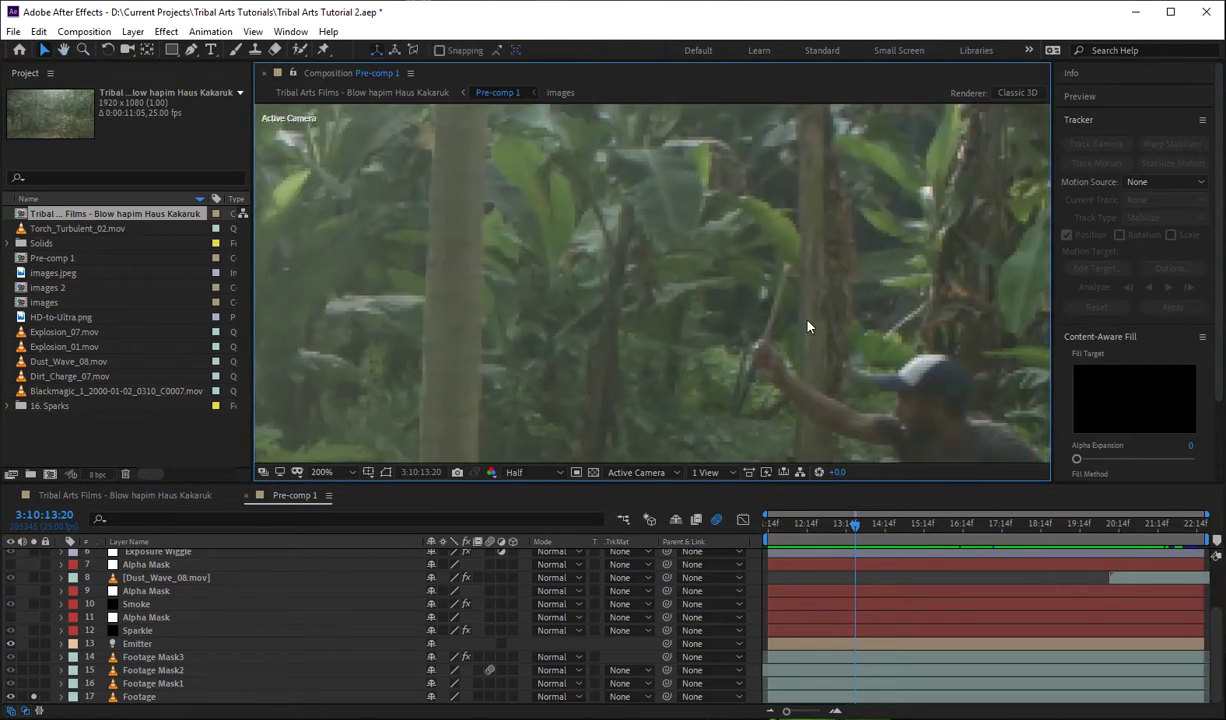
pyautogui.click(860, 530)
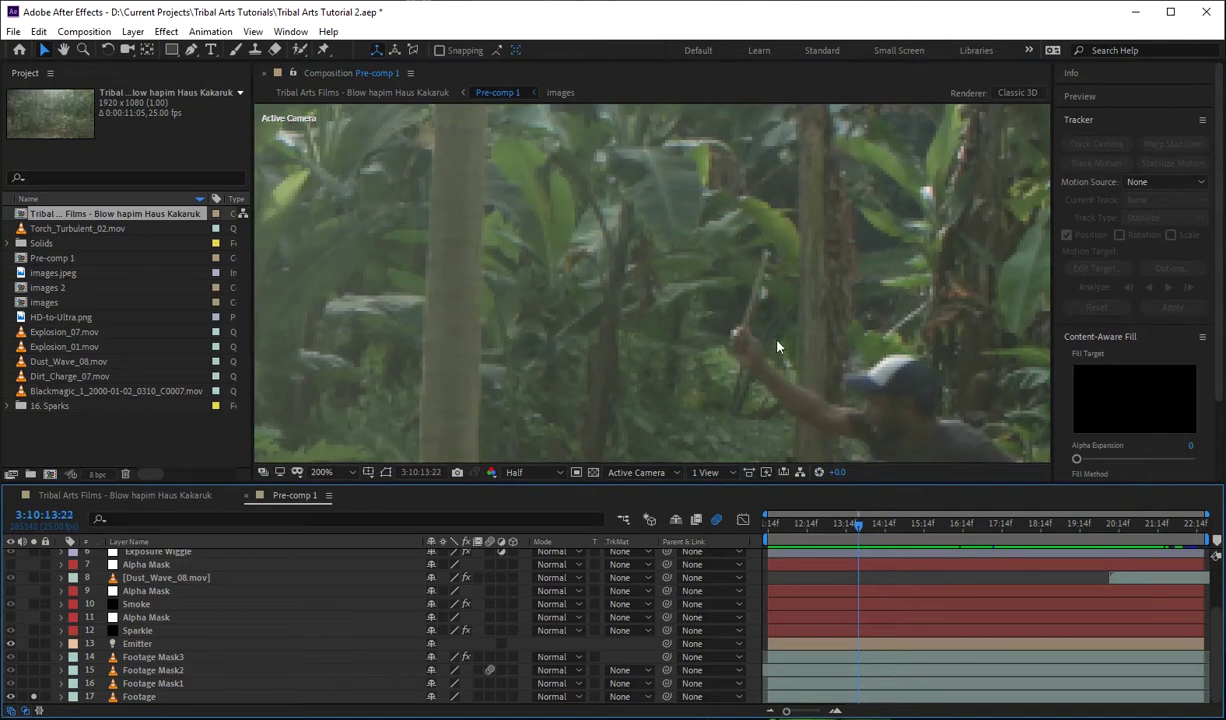
pyautogui.scroll(-2, 743, 325)
pyautogui.scroll(2, 714, 376)
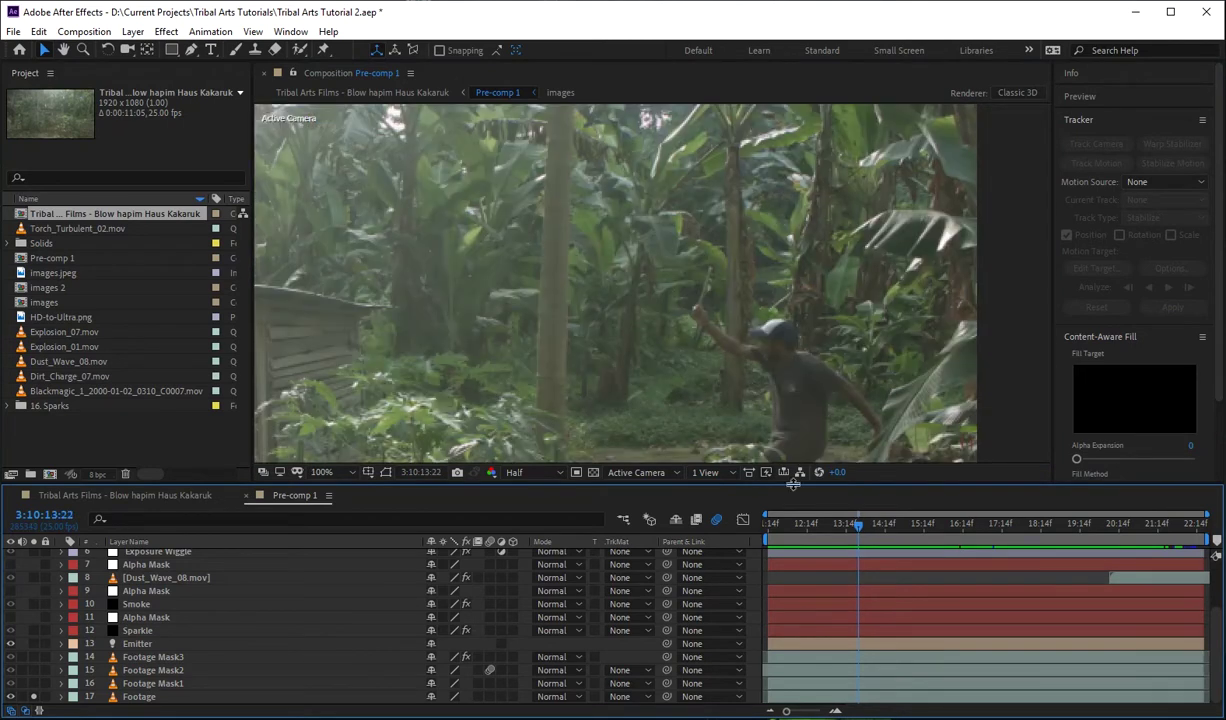
pyautogui.scroll(-2, 722, 395)
pyautogui.moveTo(725, 400); pyautogui.dragTo(827, 268)
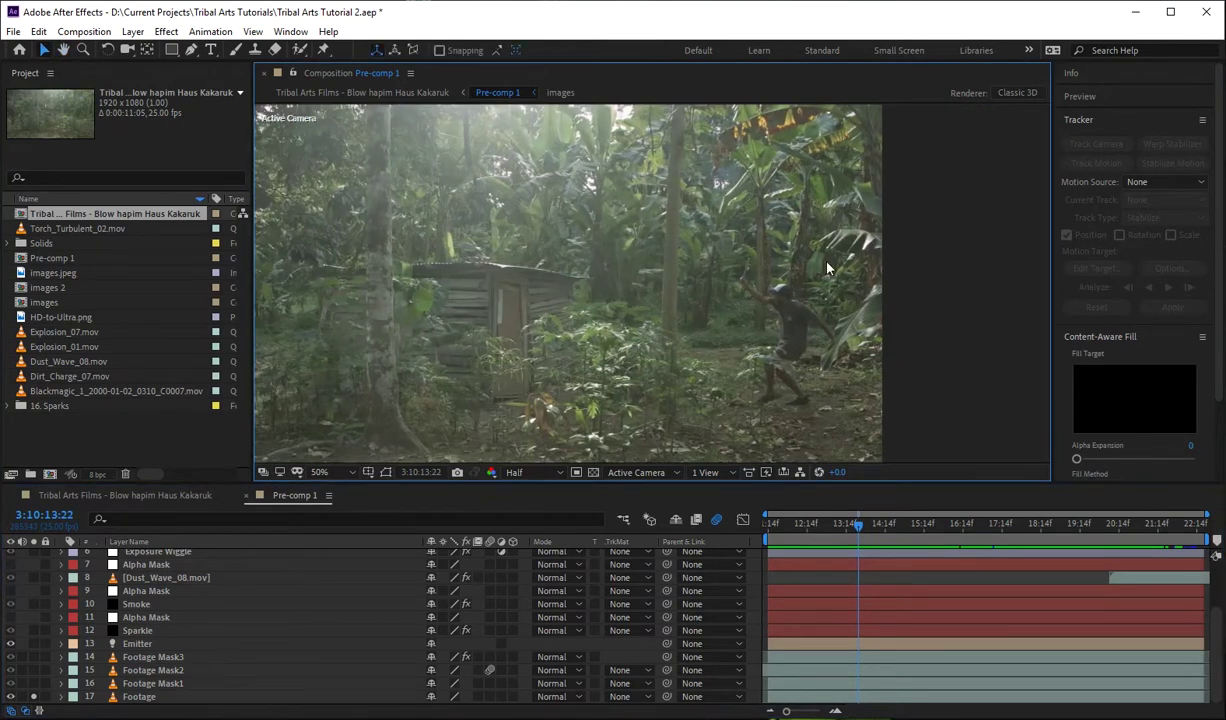
pyautogui.moveTo(716, 308); pyautogui.dragTo(839, 260)
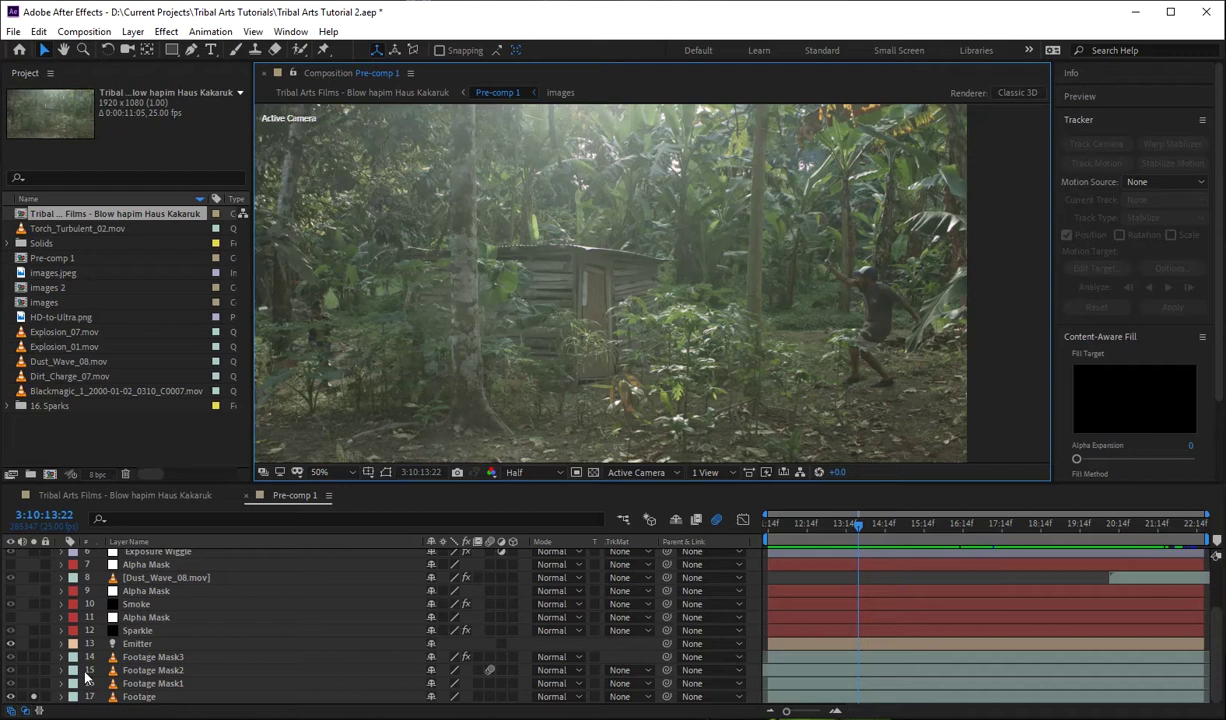
# Solo layer 13 Emitter and follow its motion path from the start, zoomed in
pyautogui.click(136, 645)
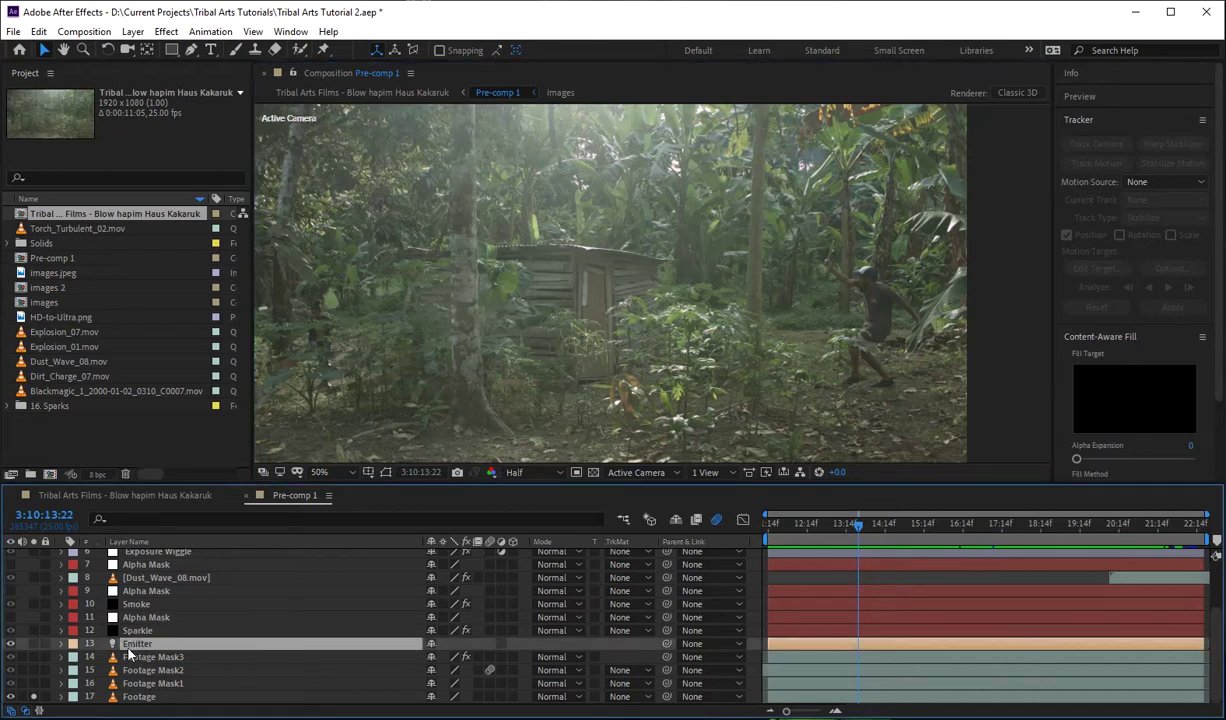
pyautogui.click(34, 644)
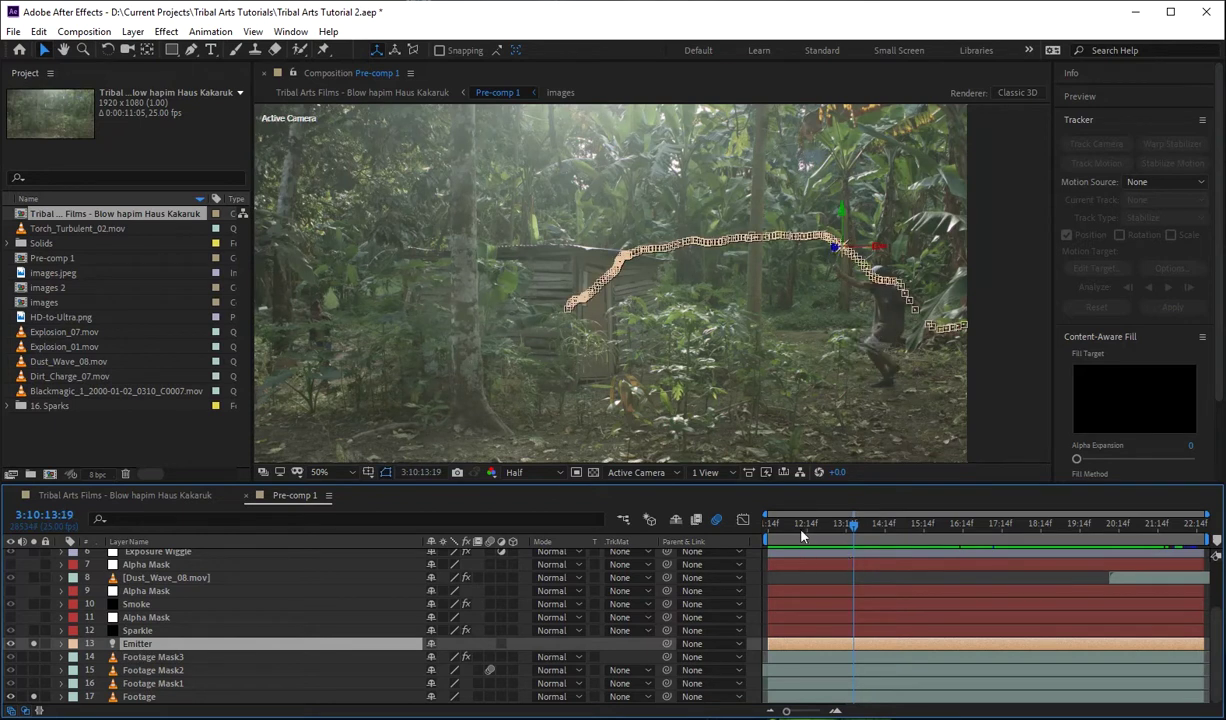
pyautogui.moveTo(802, 537)
pyautogui.mouseDown()
pyautogui.moveTo(785, 536)
pyautogui.moveTo(811, 541)
pyautogui.mouseUp()
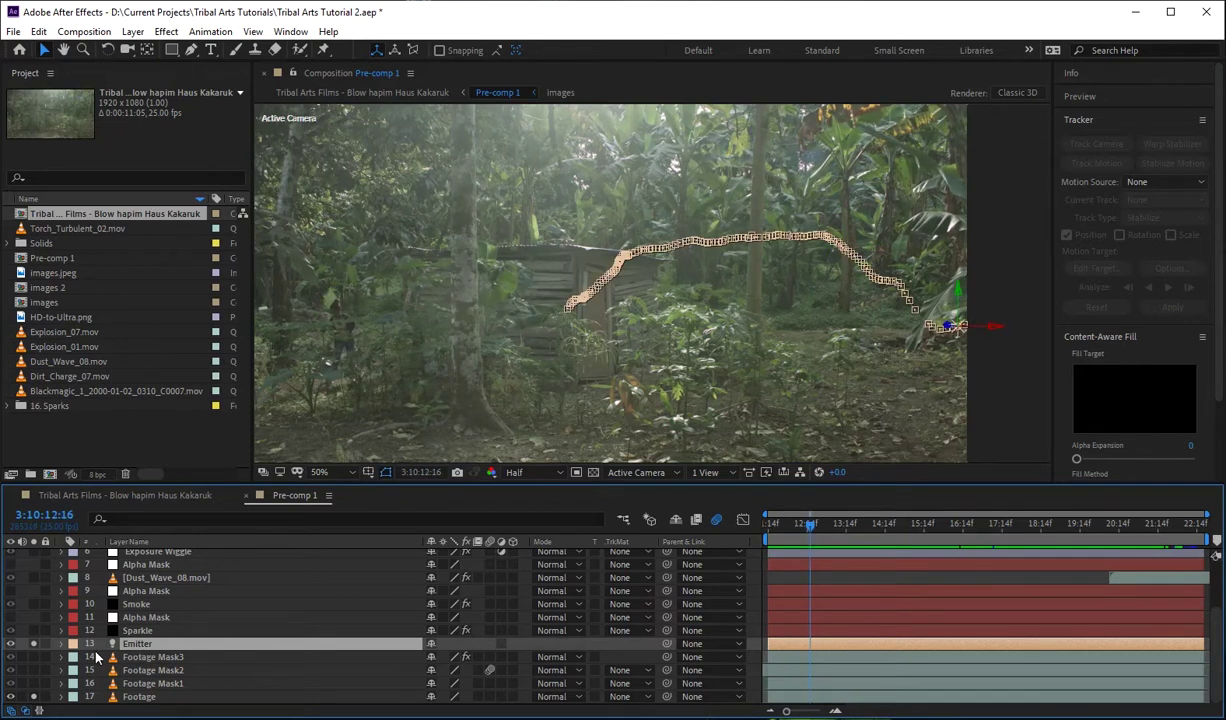
pyautogui.scroll(3, 661, 420)
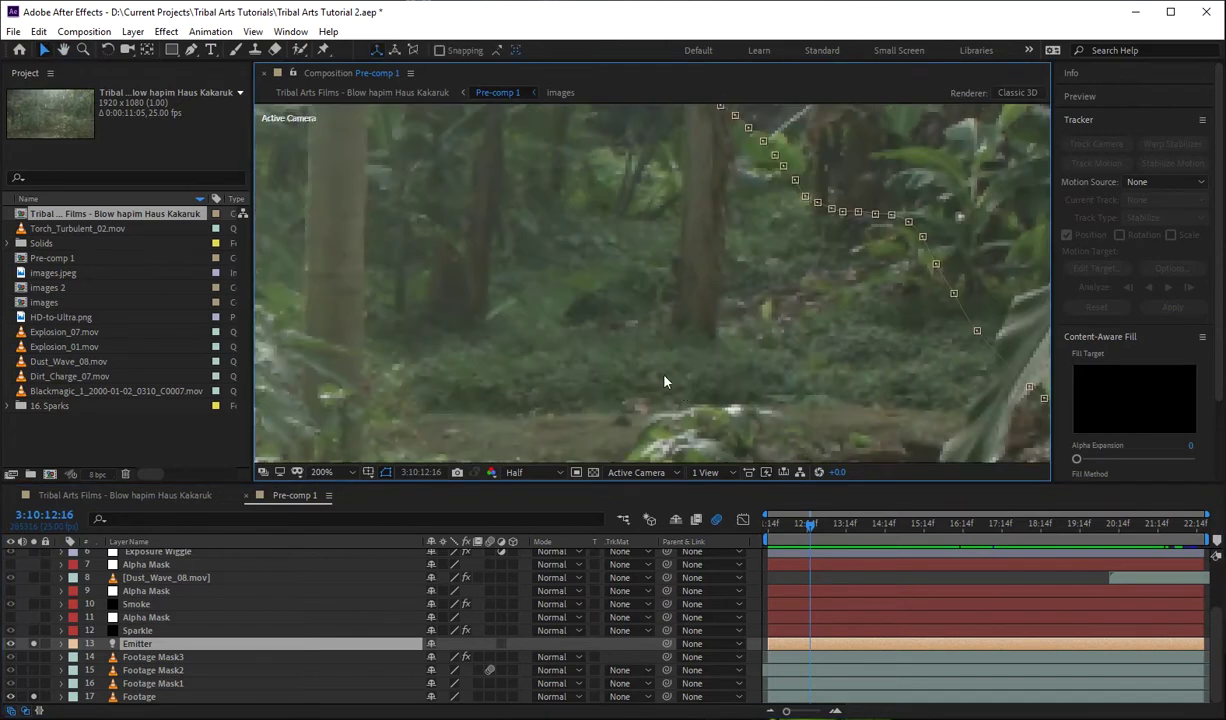
pyautogui.scroll(1, 592, 455)
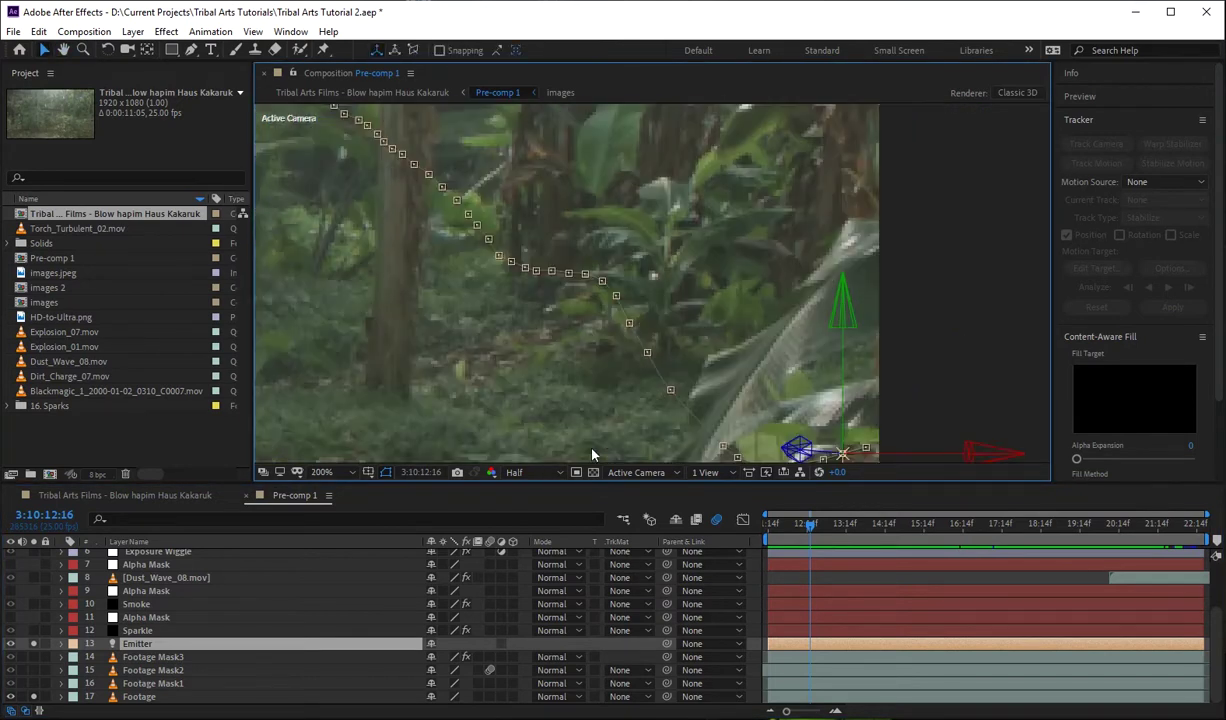
pyautogui.moveTo(823, 530); pyautogui.dragTo(836, 527)
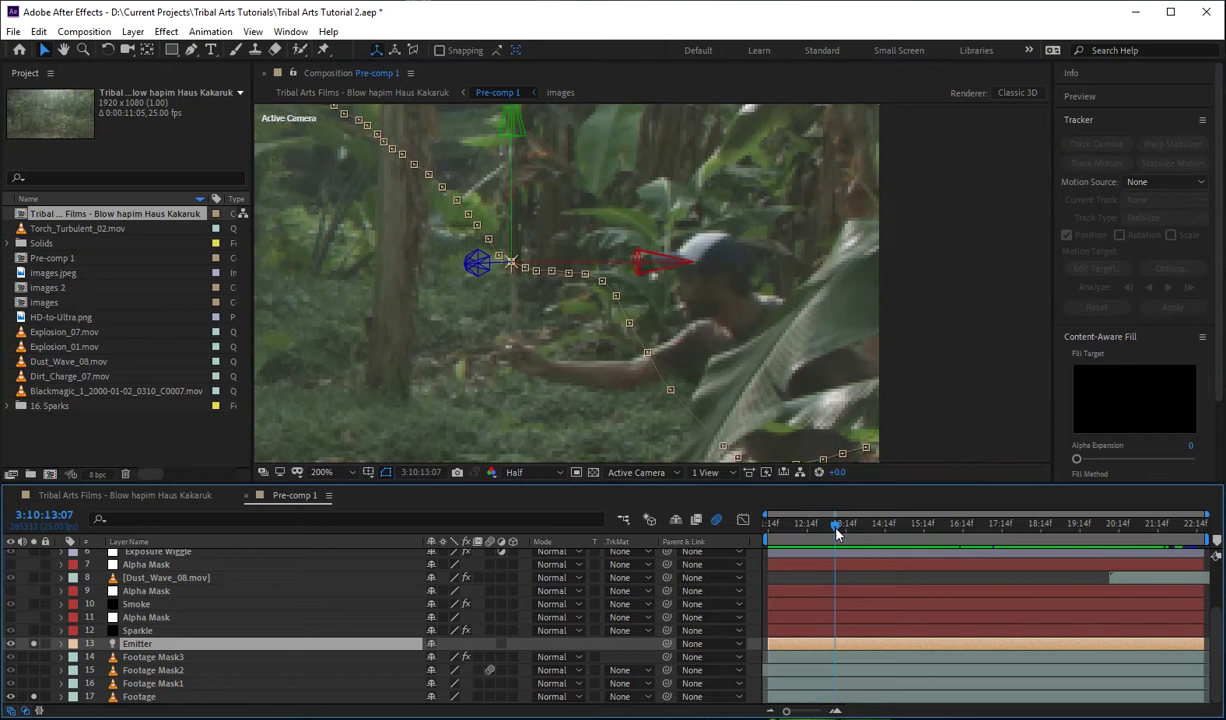
pyautogui.press('h')
pyautogui.moveTo(568, 376); pyautogui.dragTo(930, 405)
pyautogui.press('v')
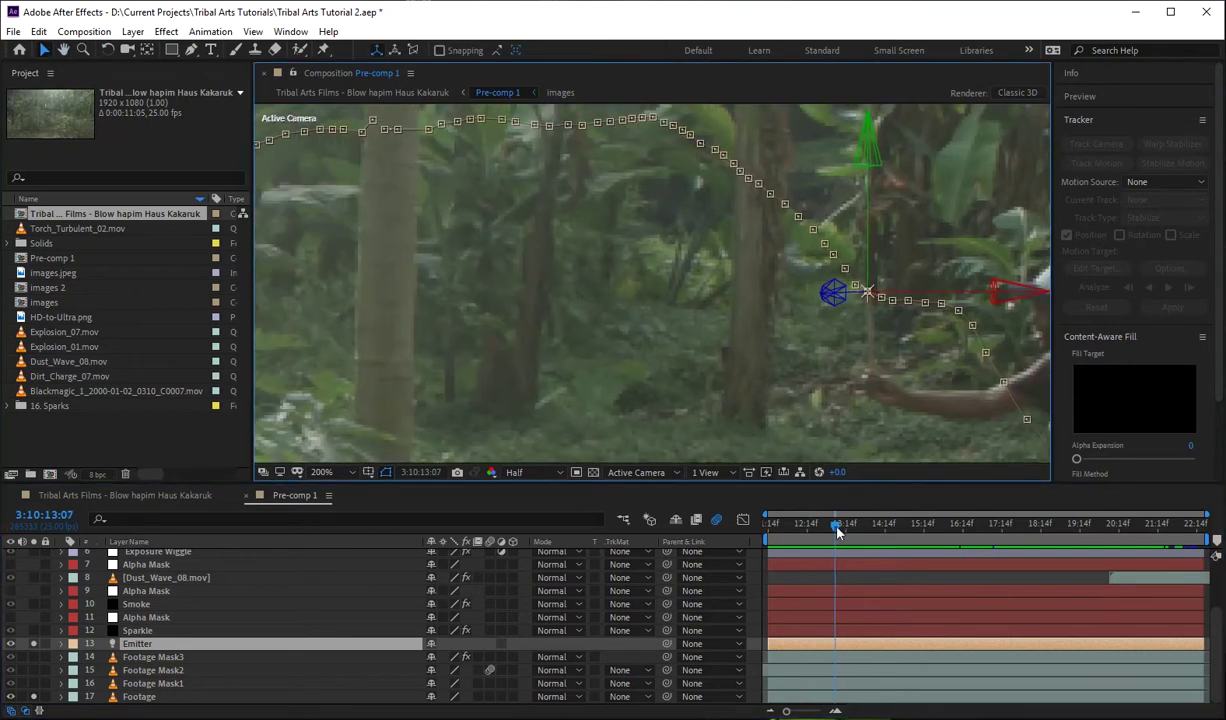
pyautogui.moveTo(836, 524); pyautogui.dragTo(895, 536)
# Follow the emitter path to the hut roof, then replay it from the man to the hut
pyautogui.press('h')
pyautogui.moveTo(558, 345); pyautogui.dragTo(1072, 324)
pyautogui.press('v')
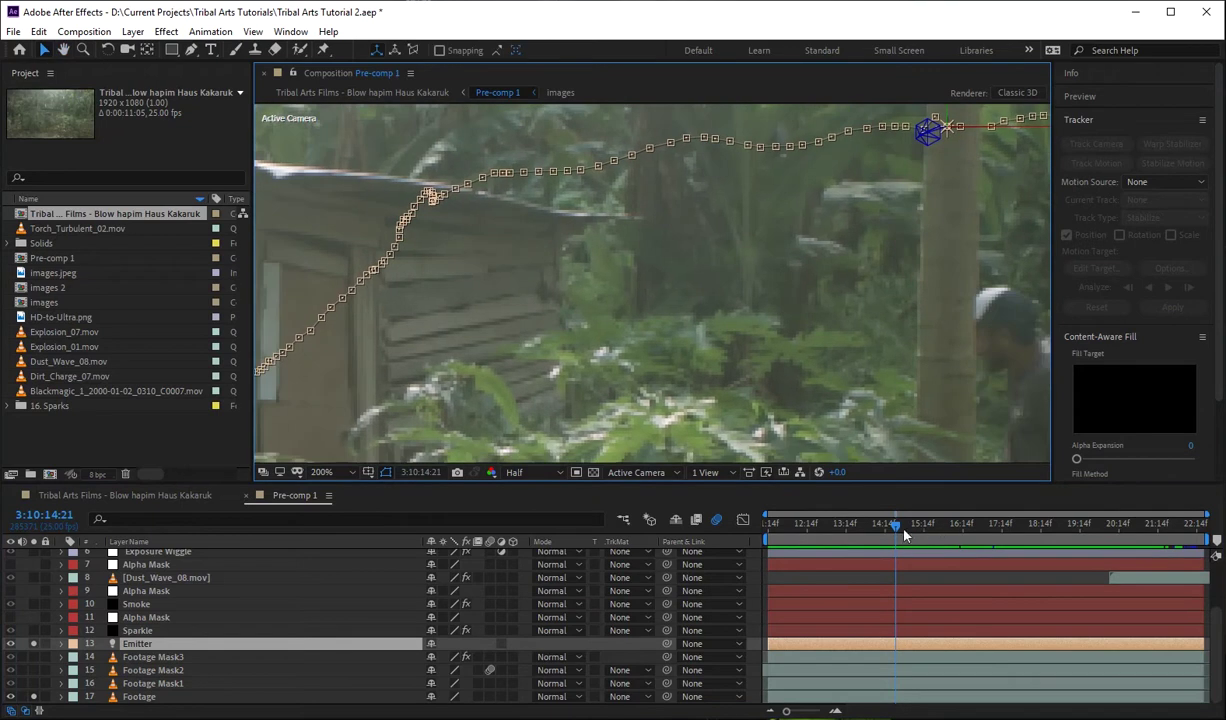
pyautogui.moveTo(895, 525)
pyautogui.mouseDown()
pyautogui.moveTo(987, 544)
pyautogui.moveTo(1043, 522)
pyautogui.moveTo(1011, 543)
pyautogui.moveTo(1026, 547)
pyautogui.moveTo(1040, 535)
pyautogui.moveTo(910, 526)
pyautogui.mouseUp()
pyautogui.scroll(-5, 749, 349)
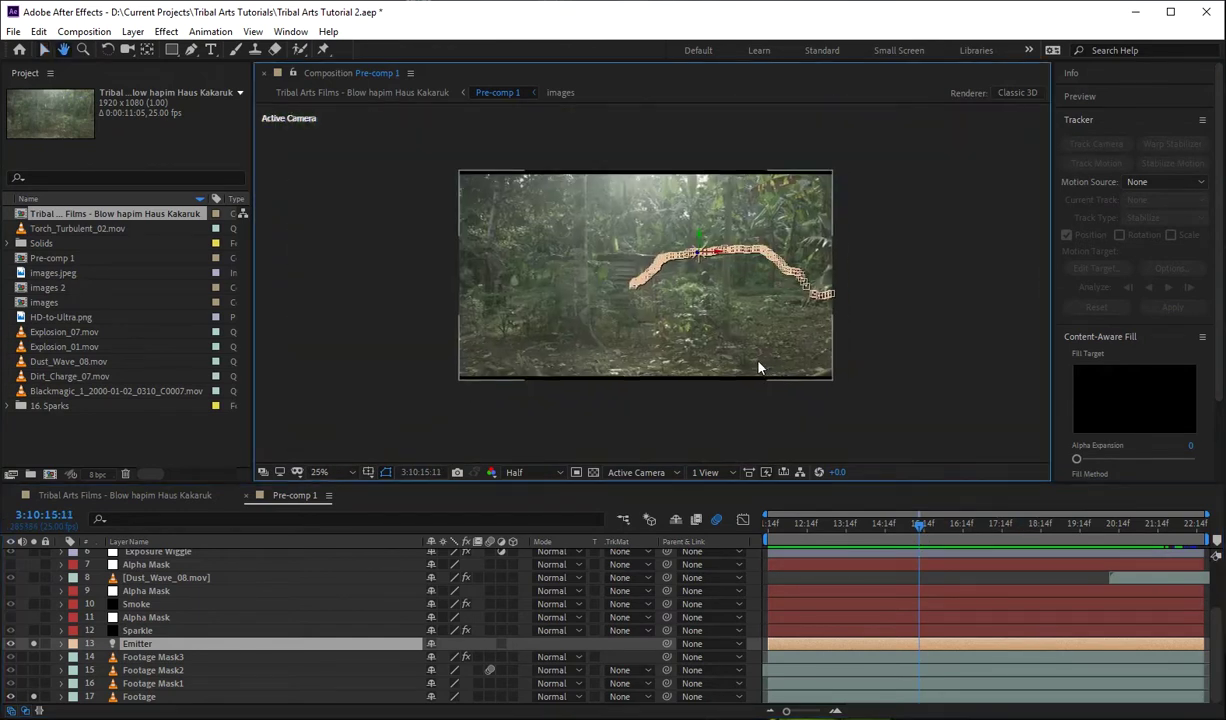
pyautogui.scroll(2, 758, 368)
pyautogui.moveTo(758, 368); pyautogui.dragTo(690, 395)
pyautogui.click(781, 530)
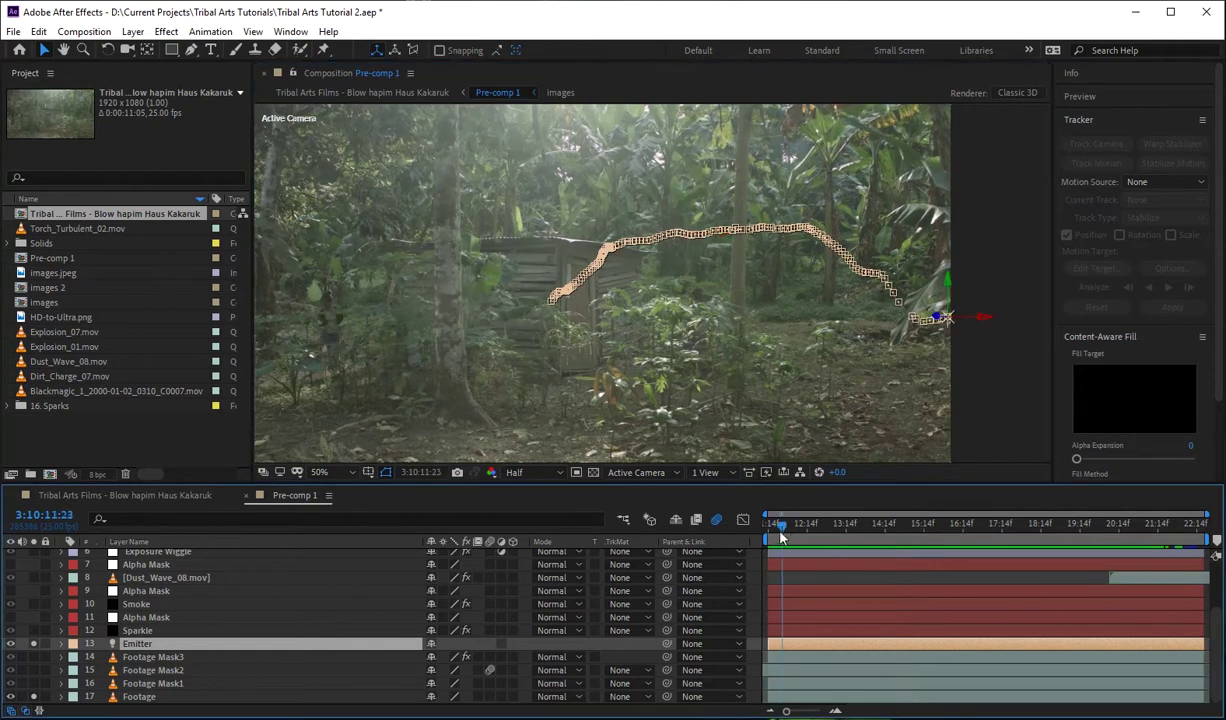
pyautogui.moveTo(781, 537); pyautogui.dragTo(950, 566)
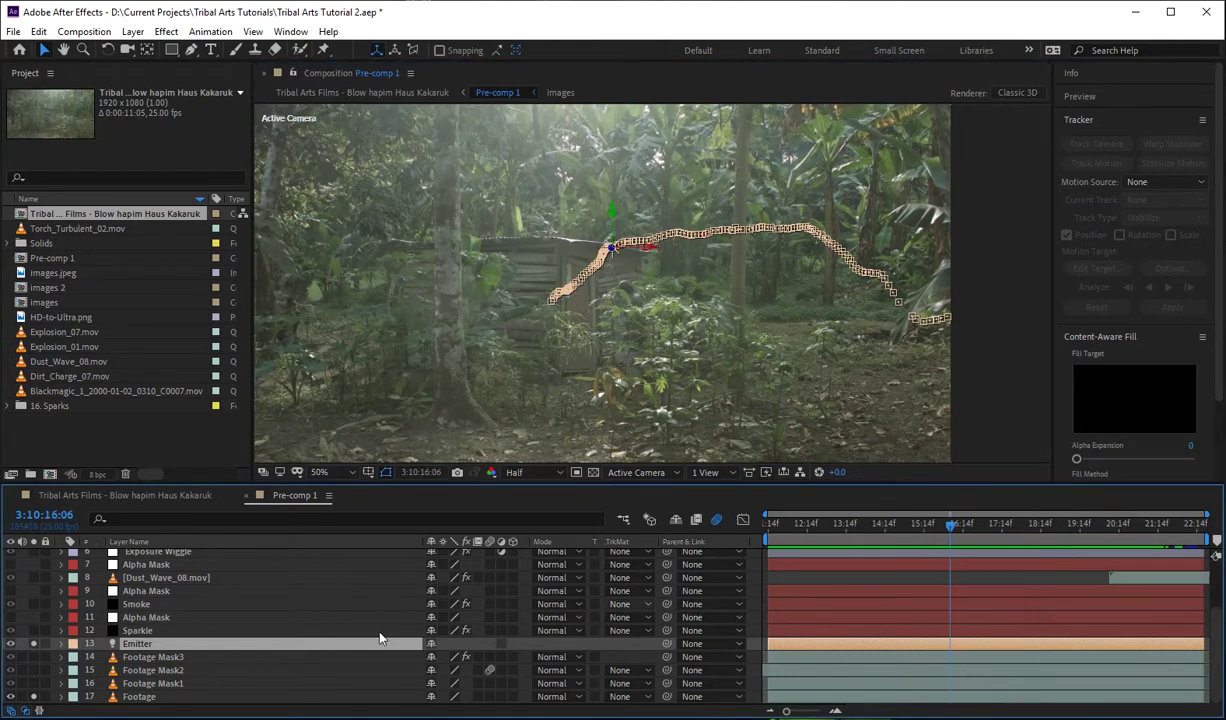
# Solo the Sparkle layer and open its Effect Controls
pyautogui.click(148, 630)
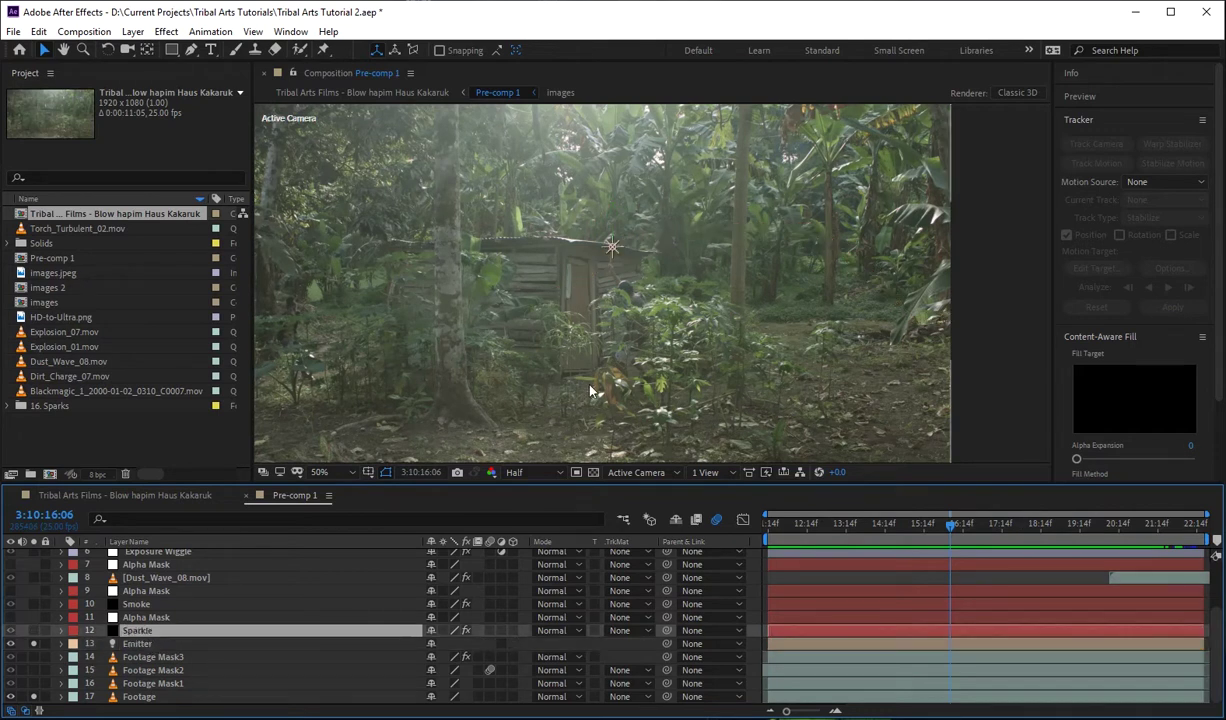
pyautogui.scroll(2, 590, 390)
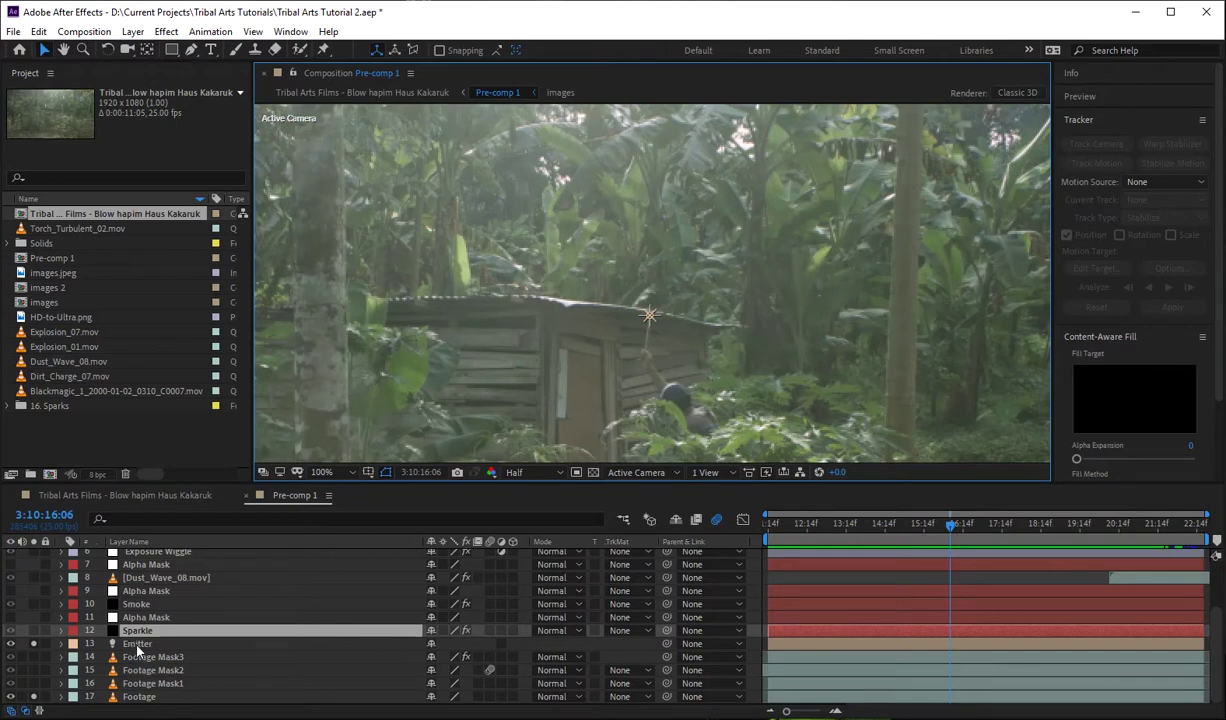
pyautogui.click(34, 630)
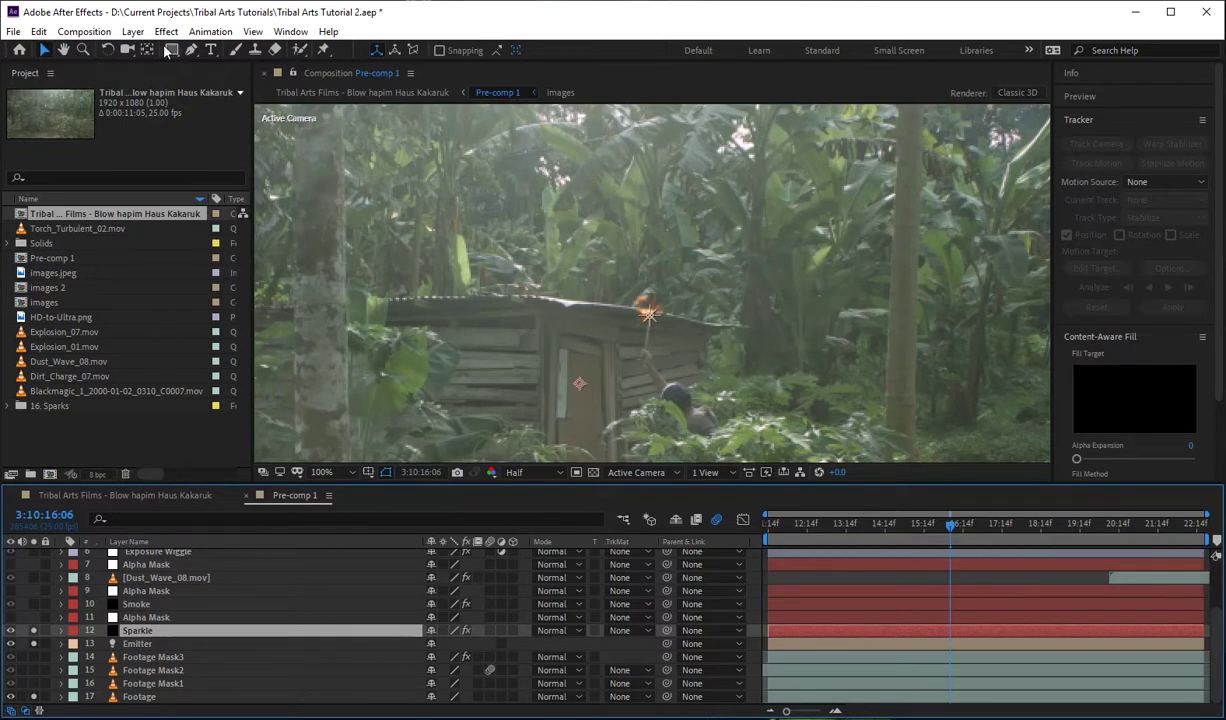
pyautogui.rightClick(145, 632)
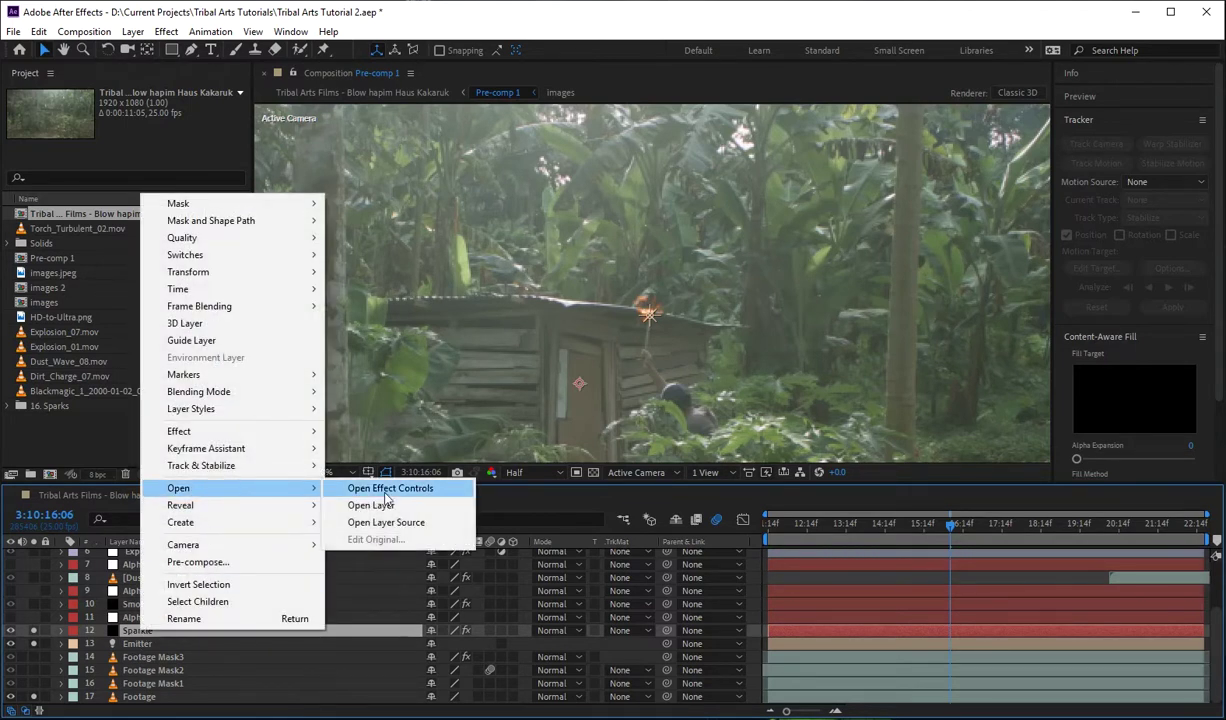
pyautogui.click(380, 489)
# Expand Particular's Emitter, check the Emitter Type without changing it, and preview the sparkle
pyautogui.click(80, 102)
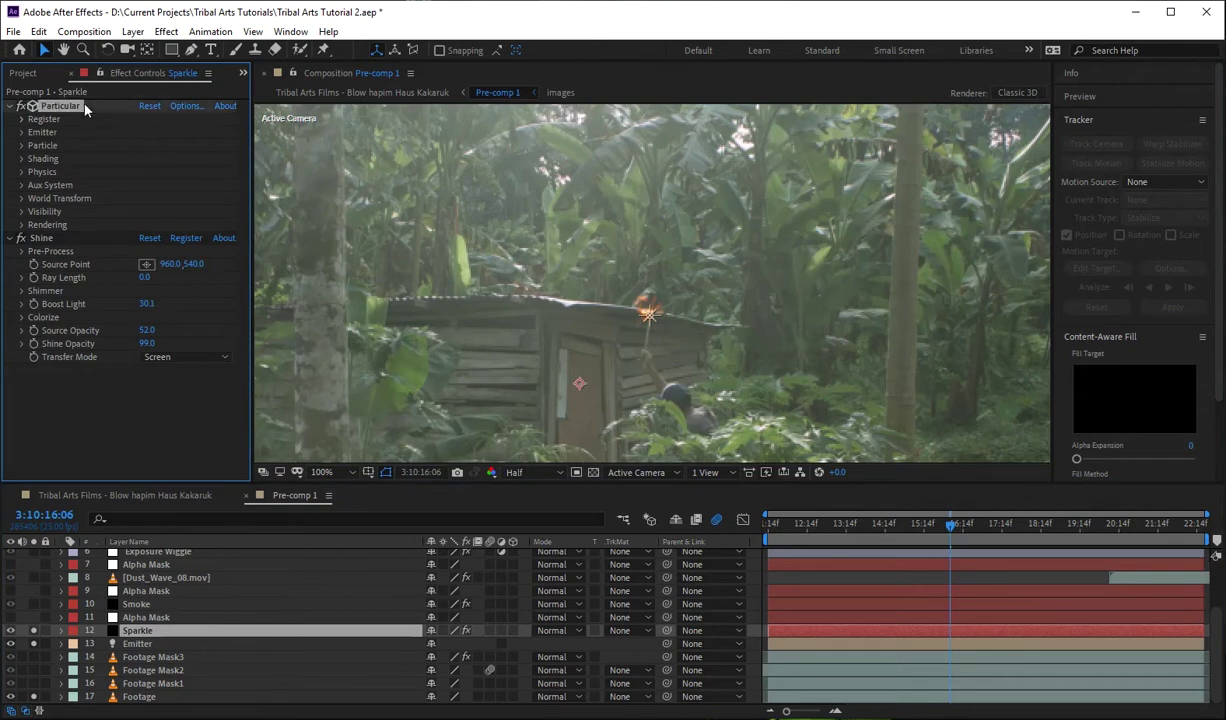
pyautogui.click(21, 132)
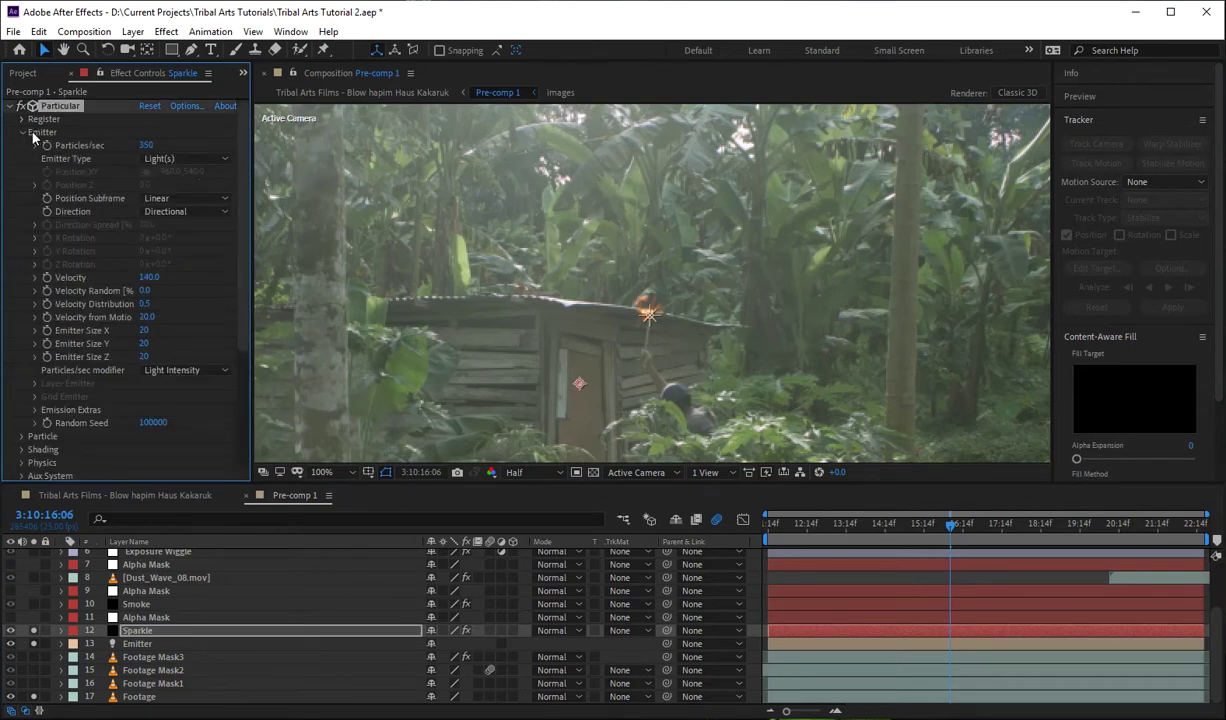
pyautogui.click(185, 159)
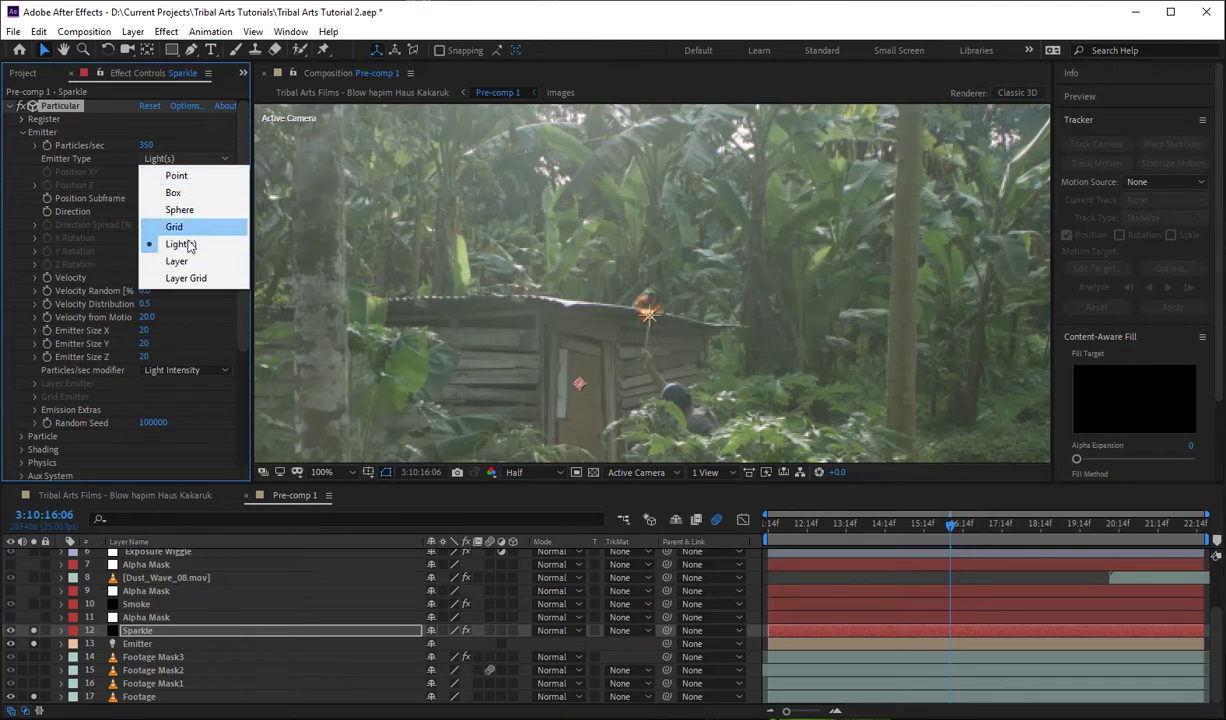
pyautogui.click(87, 261)
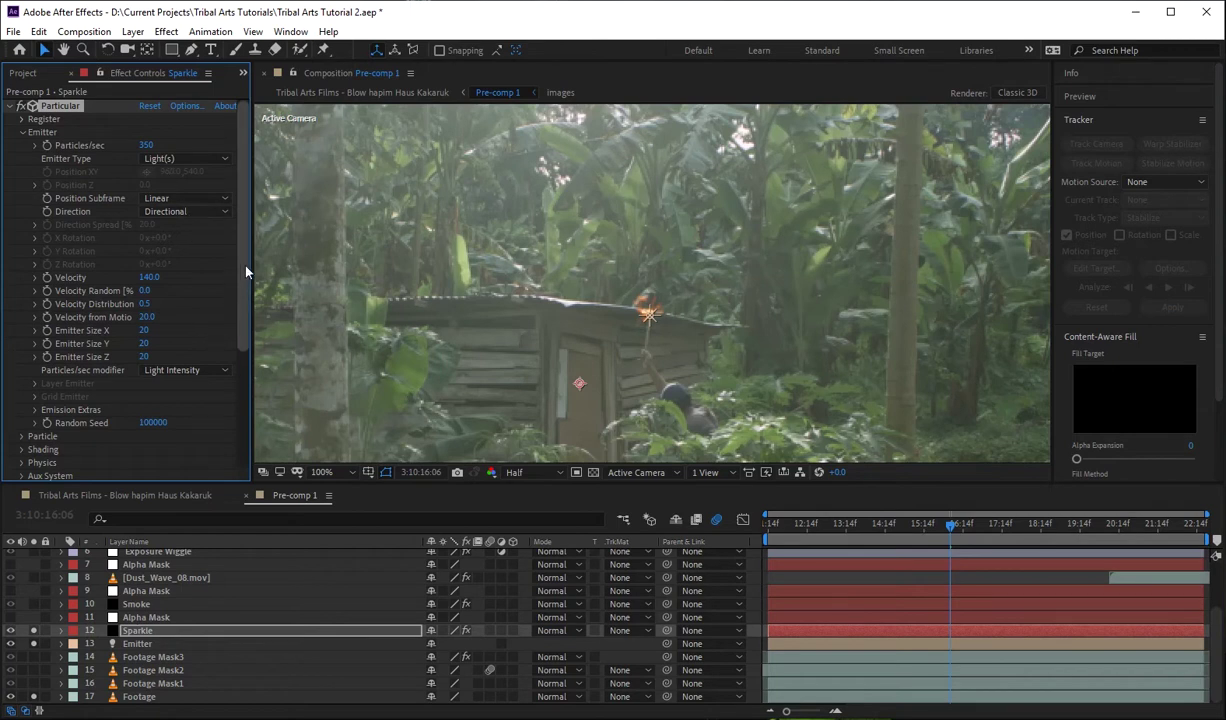
pyautogui.scroll(-5, 215, 323)
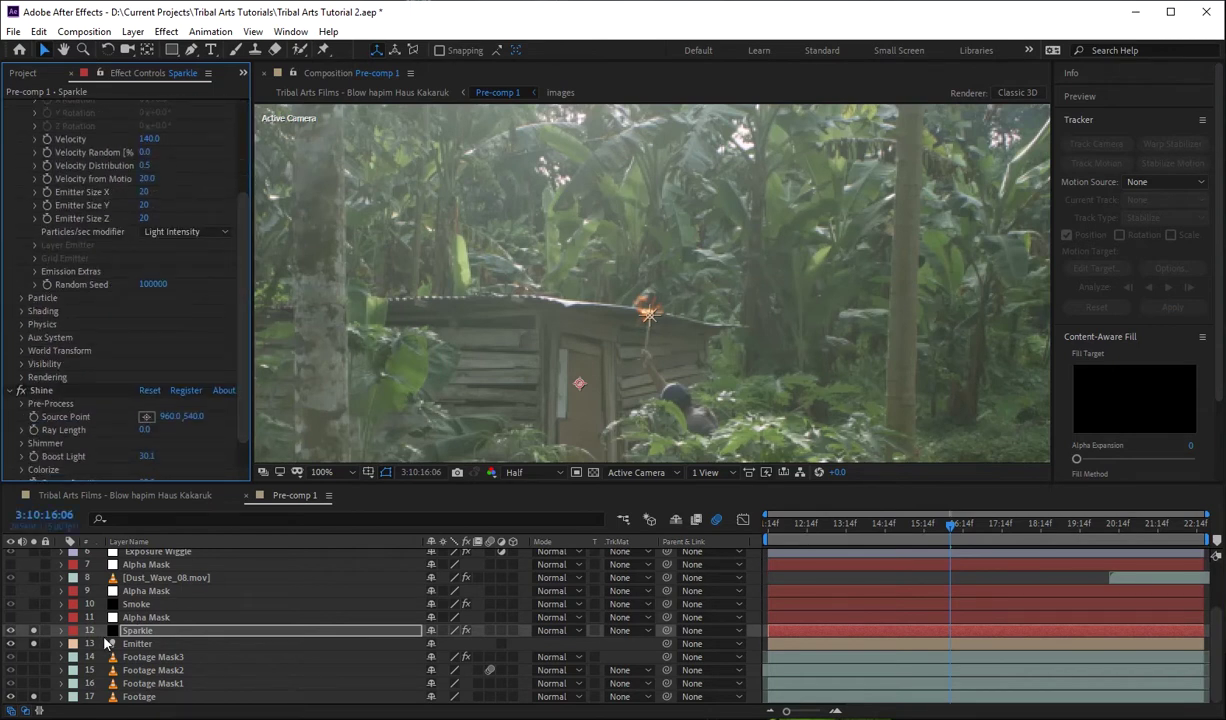
pyautogui.scroll(-2, 235, 245)
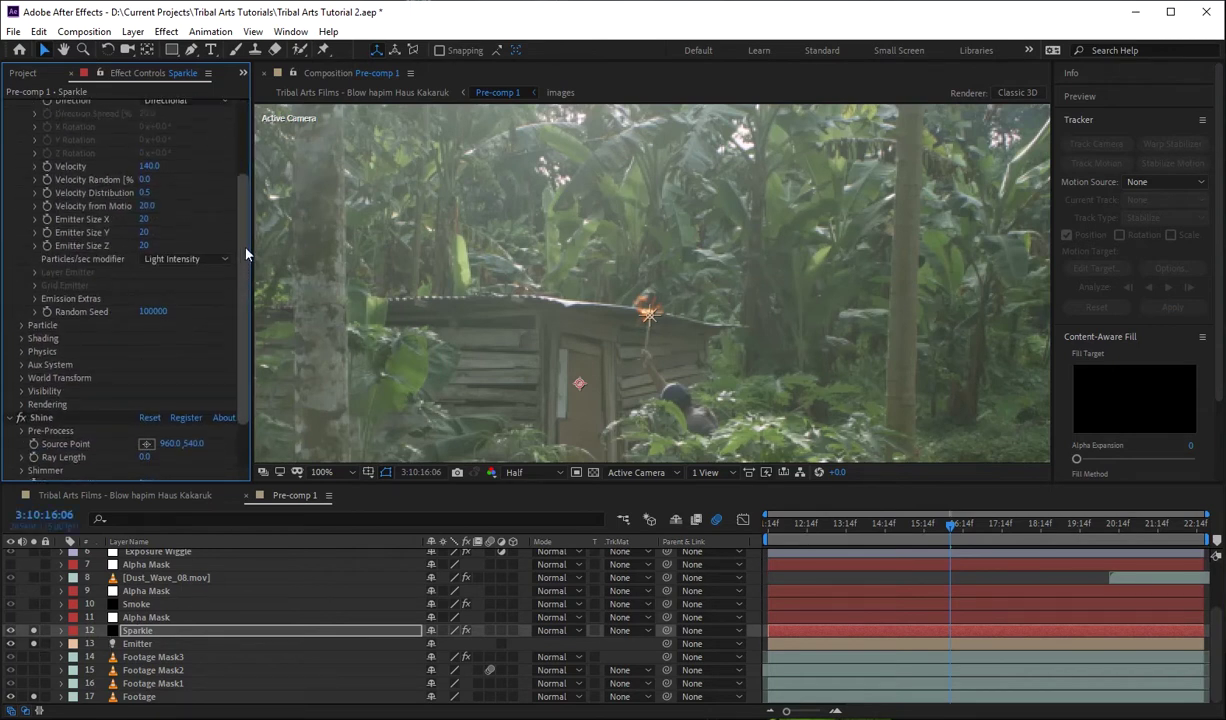
pyautogui.click(781, 534)
pyautogui.press('space')
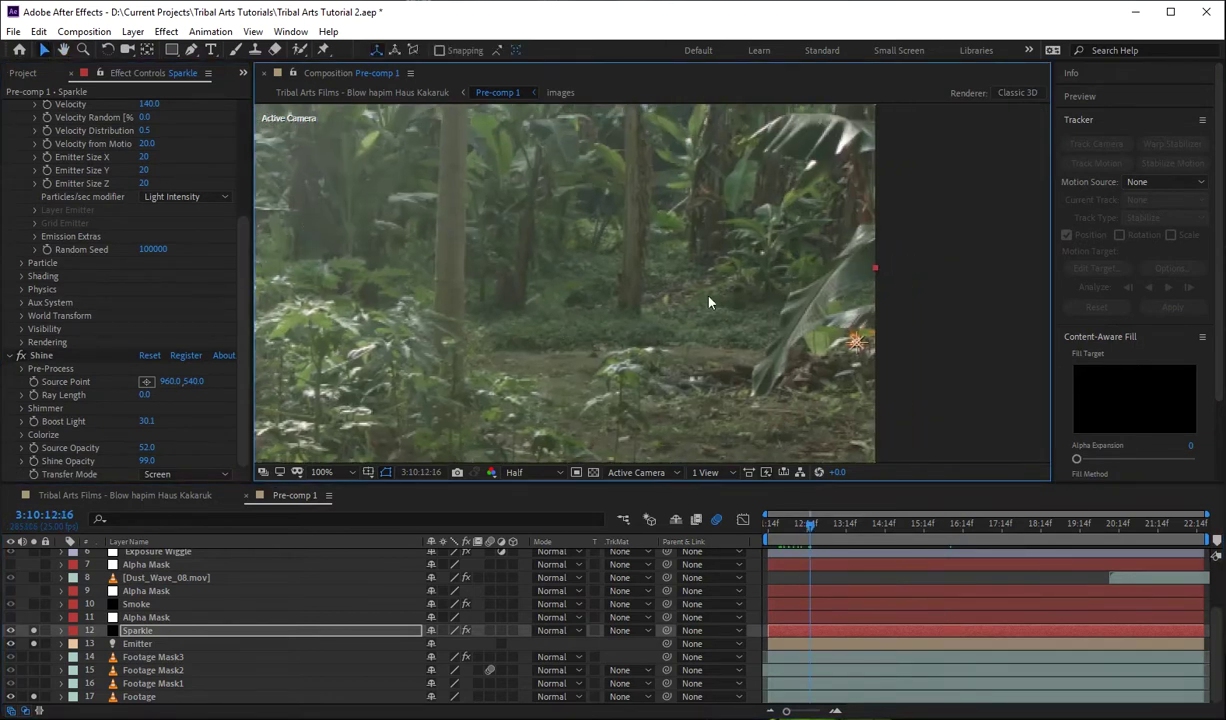
pyautogui.press('v')
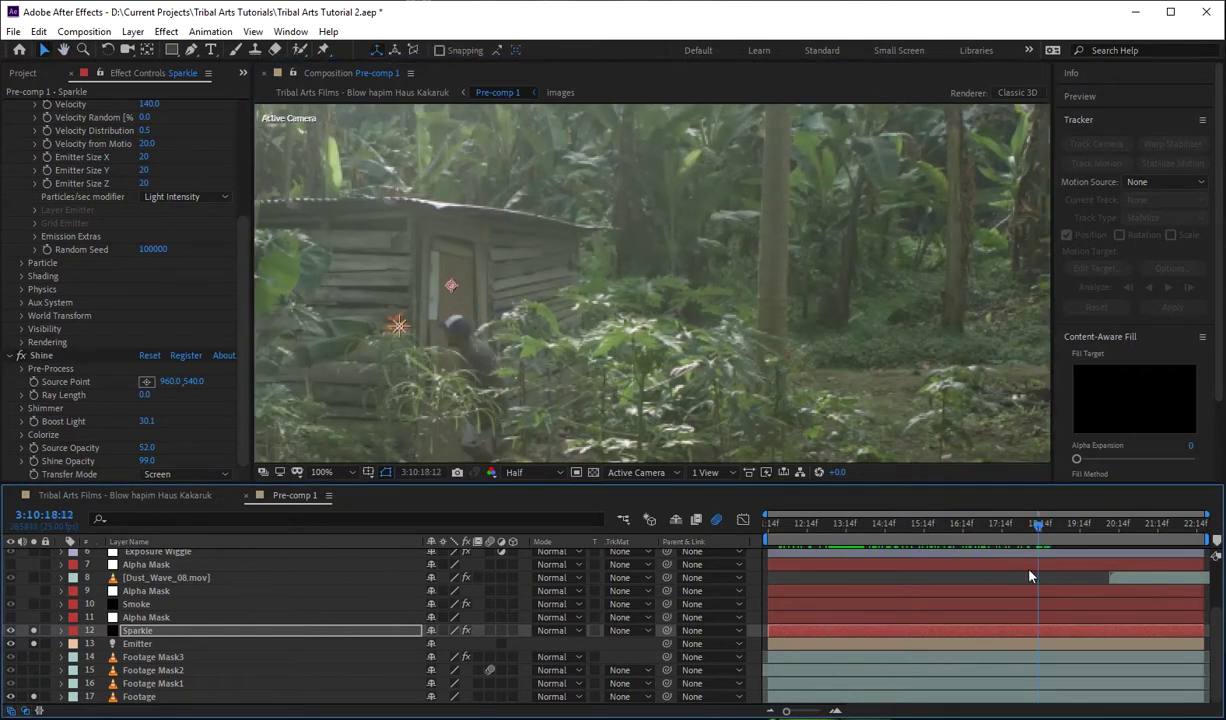
pyautogui.moveTo(1030, 576); pyautogui.dragTo(907, 570)
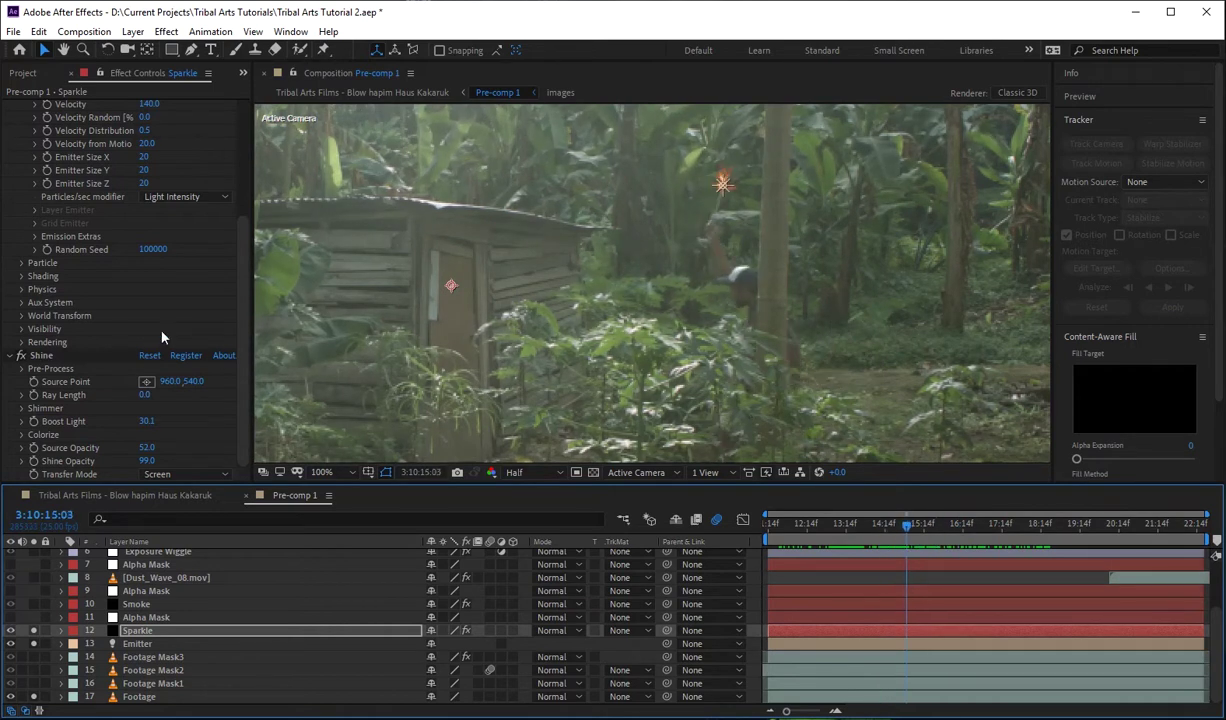
# Try Shine's Colorize preset Fire, revert it to Mars, and view the result at 100%
pyautogui.click(45, 358)
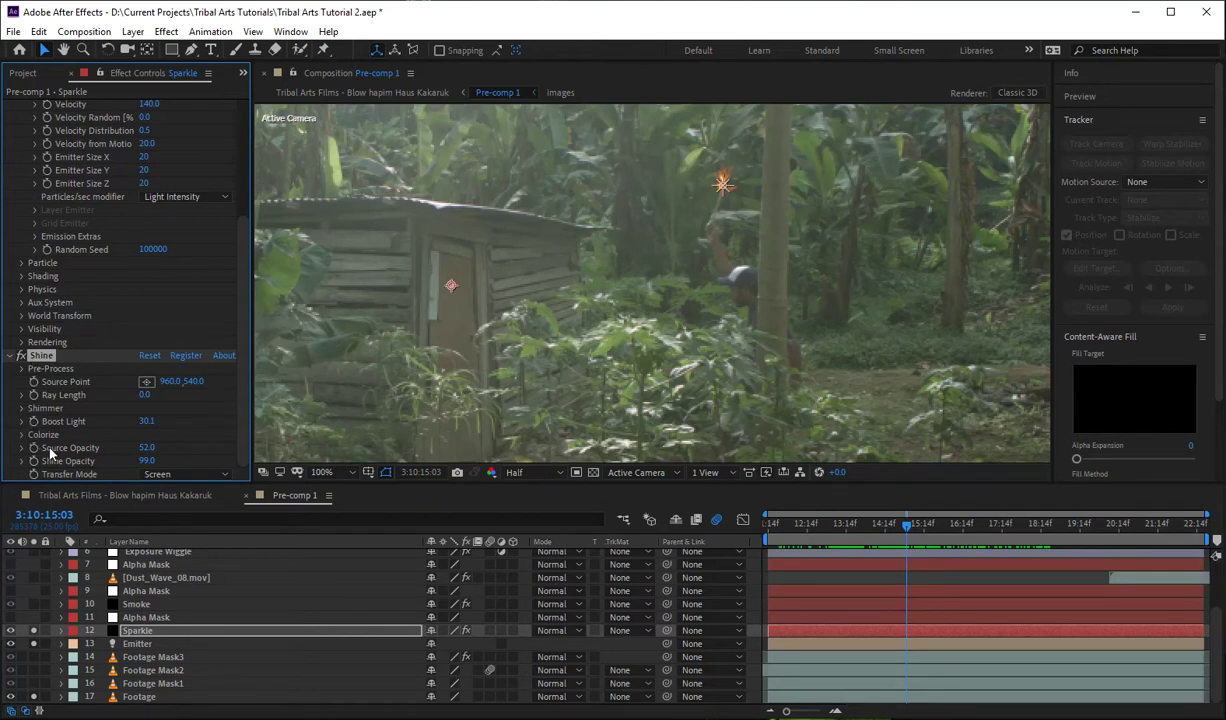
pyautogui.scroll(-1, 50, 453)
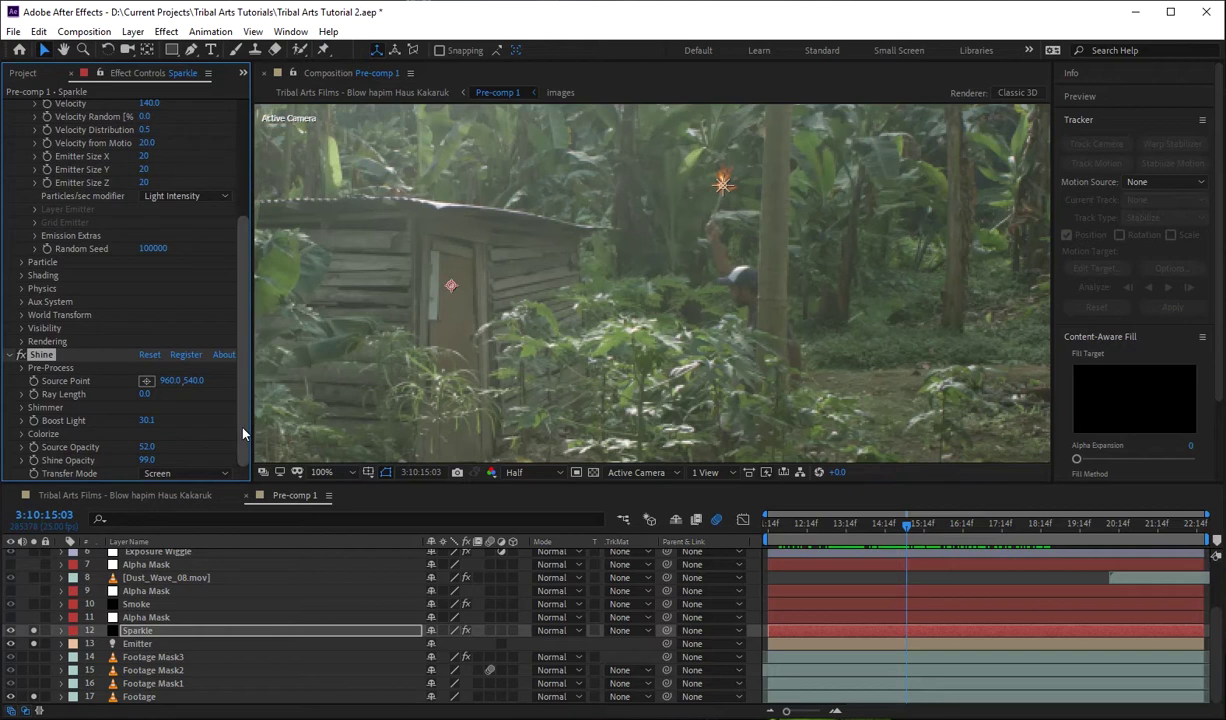
pyautogui.click(22, 434)
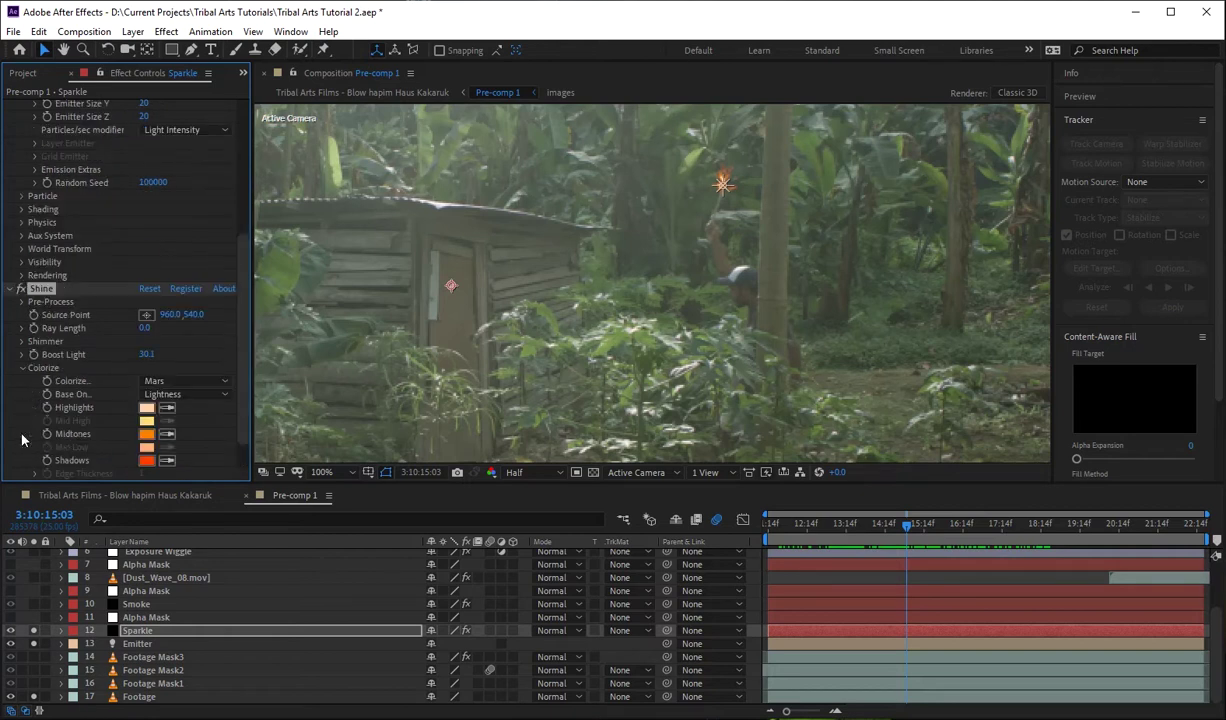
pyautogui.click(155, 381)
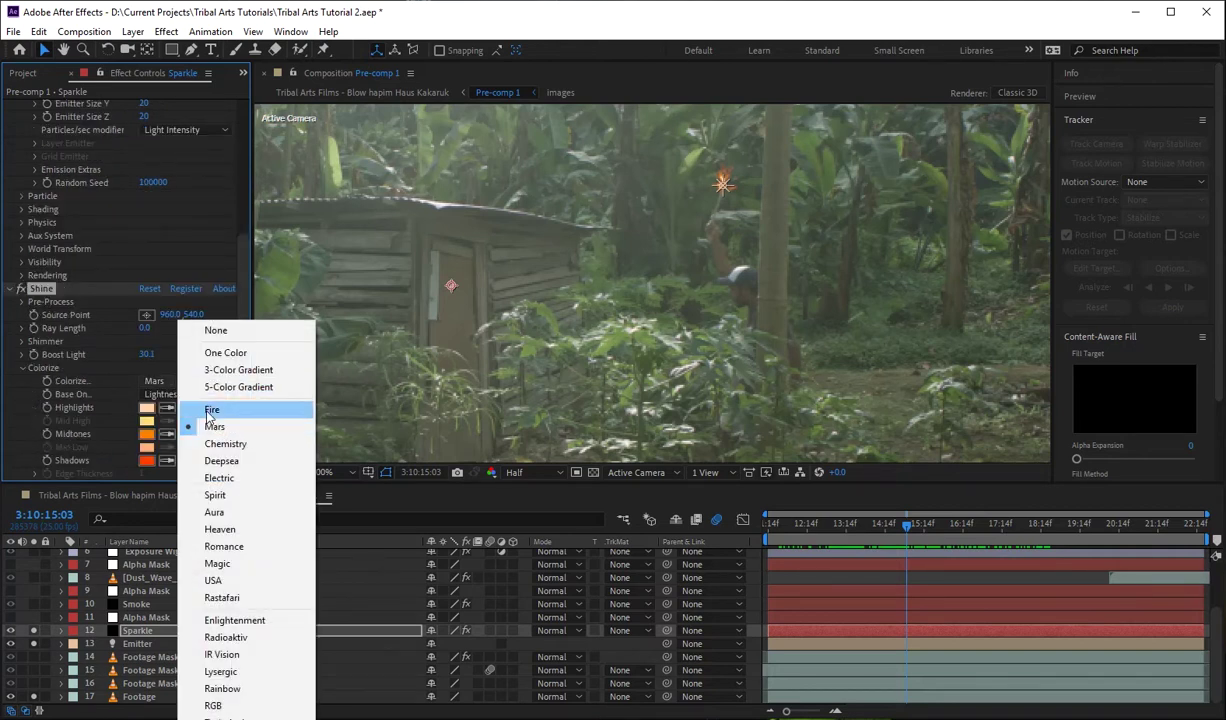
pyautogui.click(211, 410)
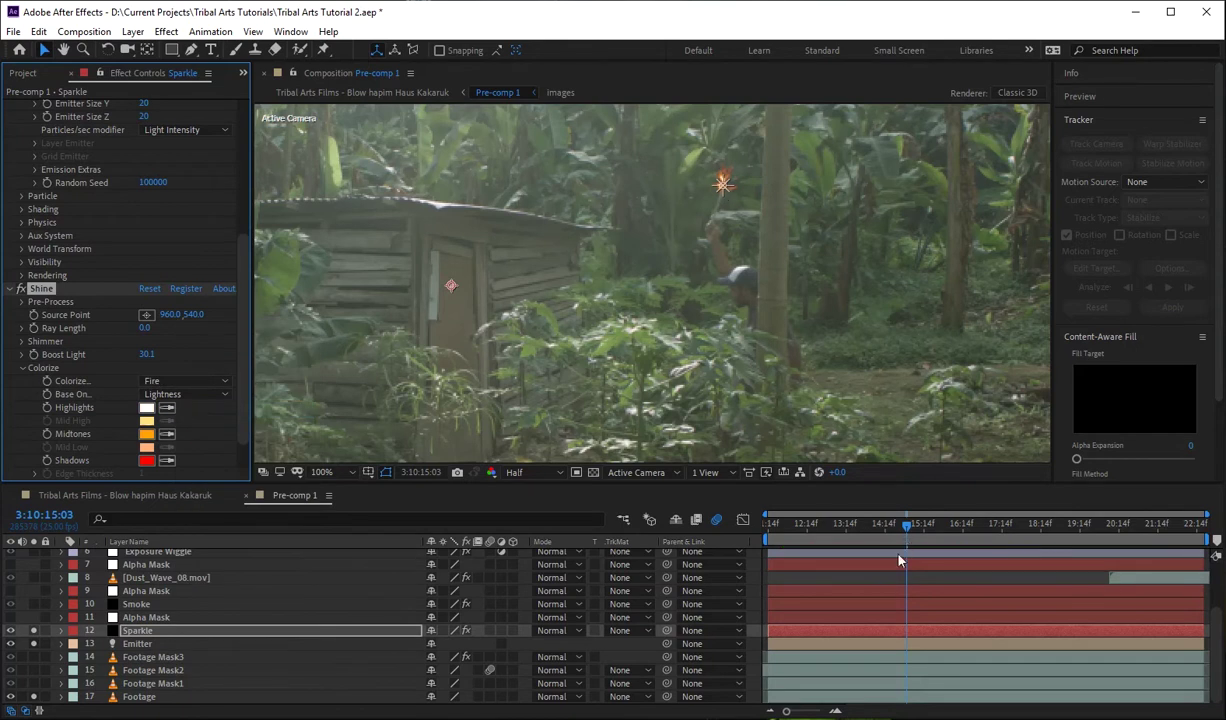
pyautogui.click(170, 381)
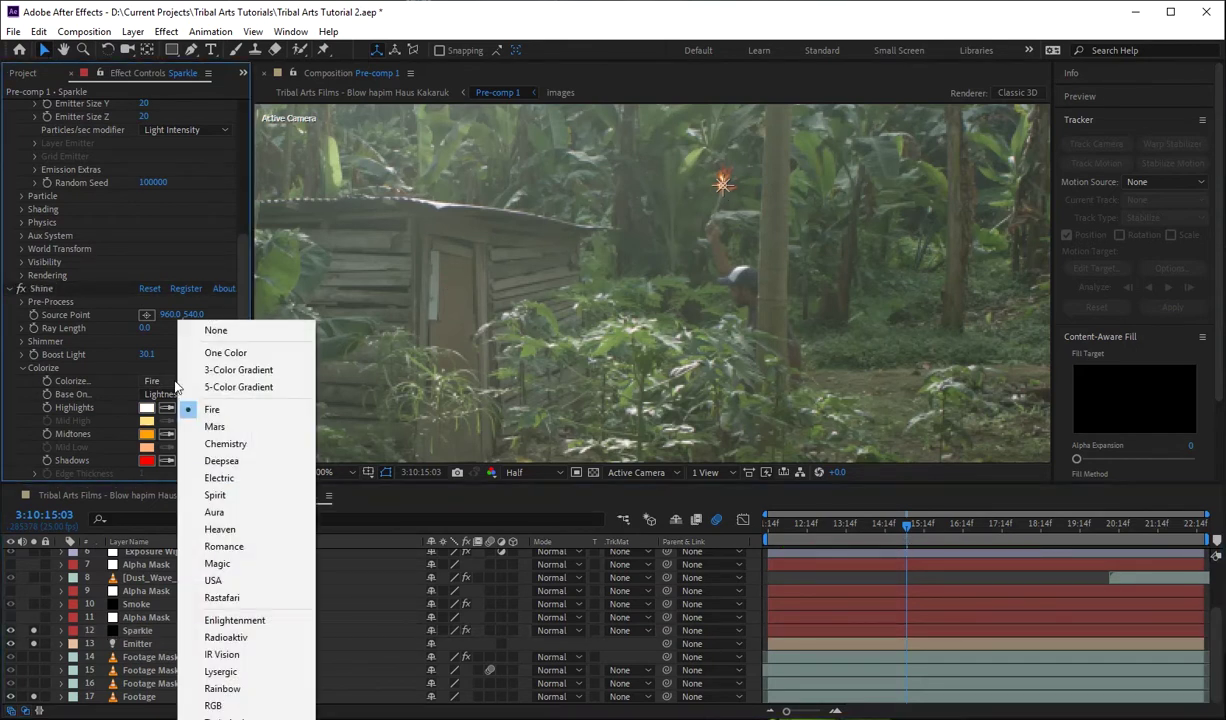
pyautogui.click(216, 428)
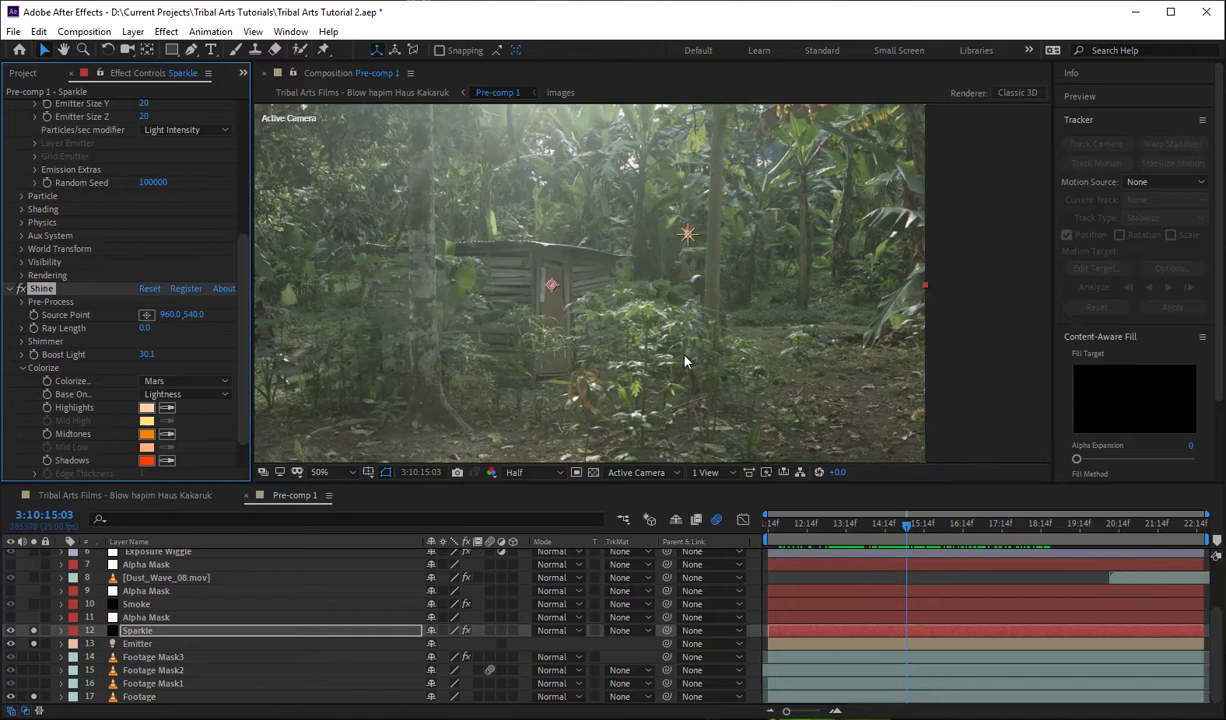
pyautogui.press('.')
pyautogui.press('.')
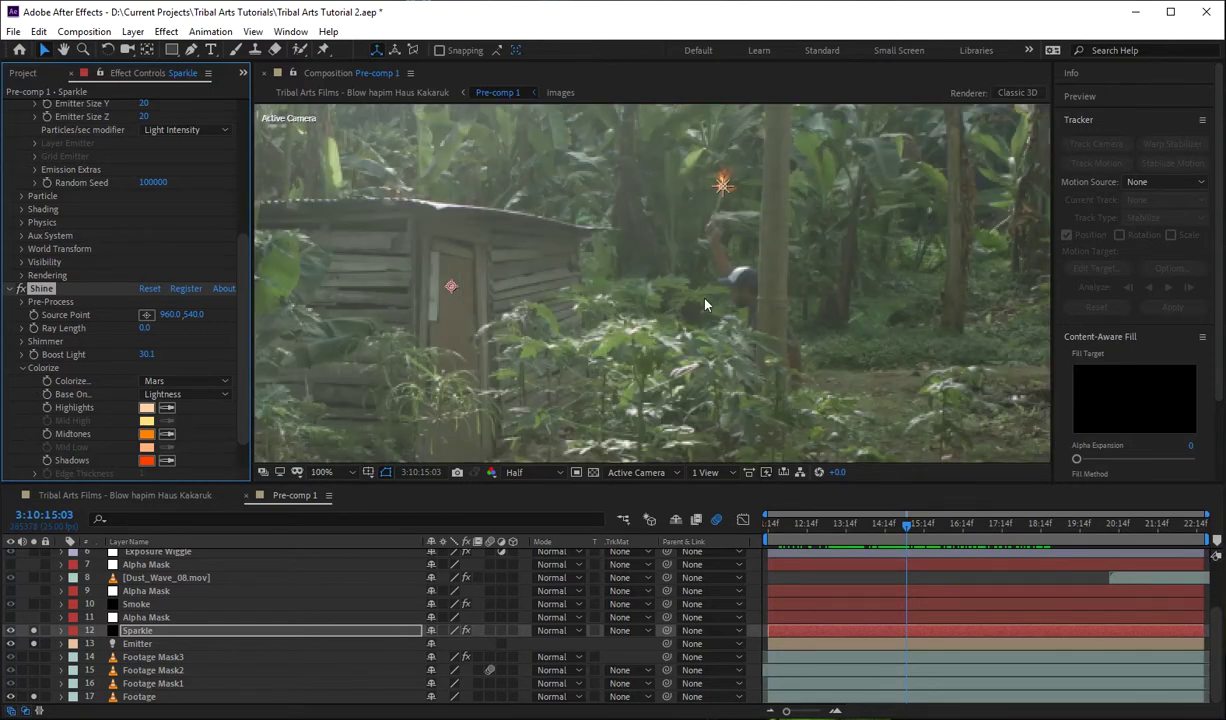
pyautogui.moveTo(697, 290); pyautogui.dragTo(671, 315)
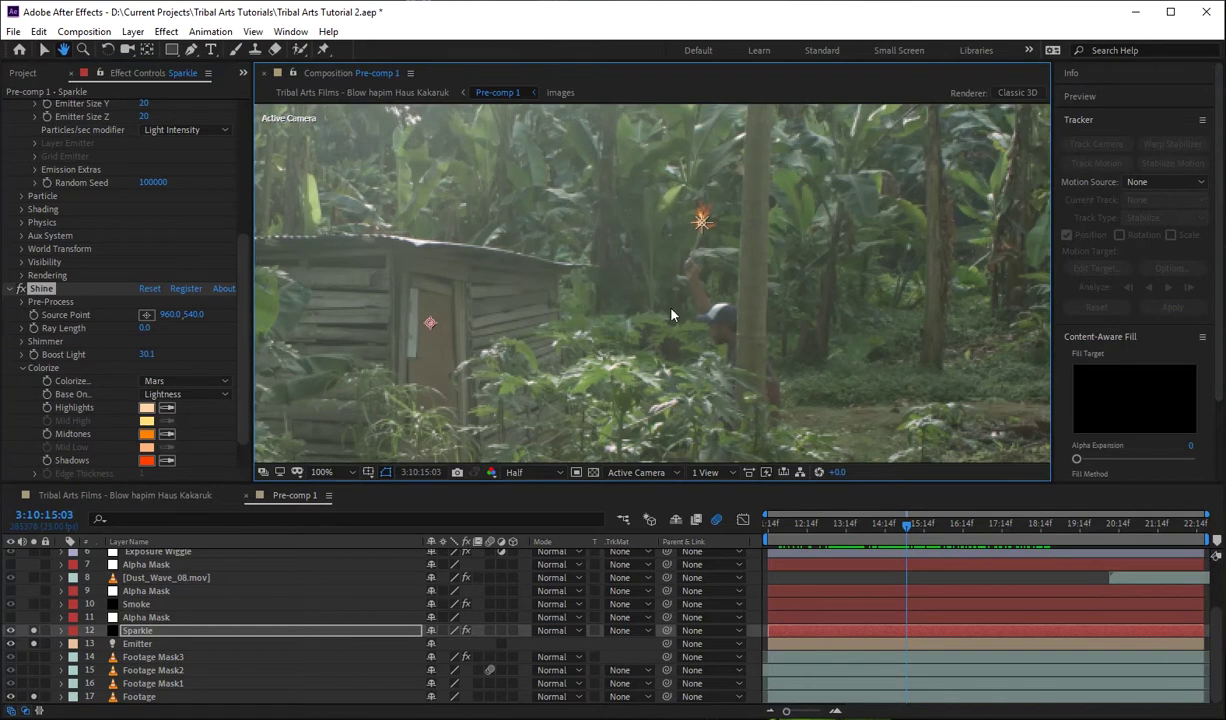
pyautogui.click(780, 587)
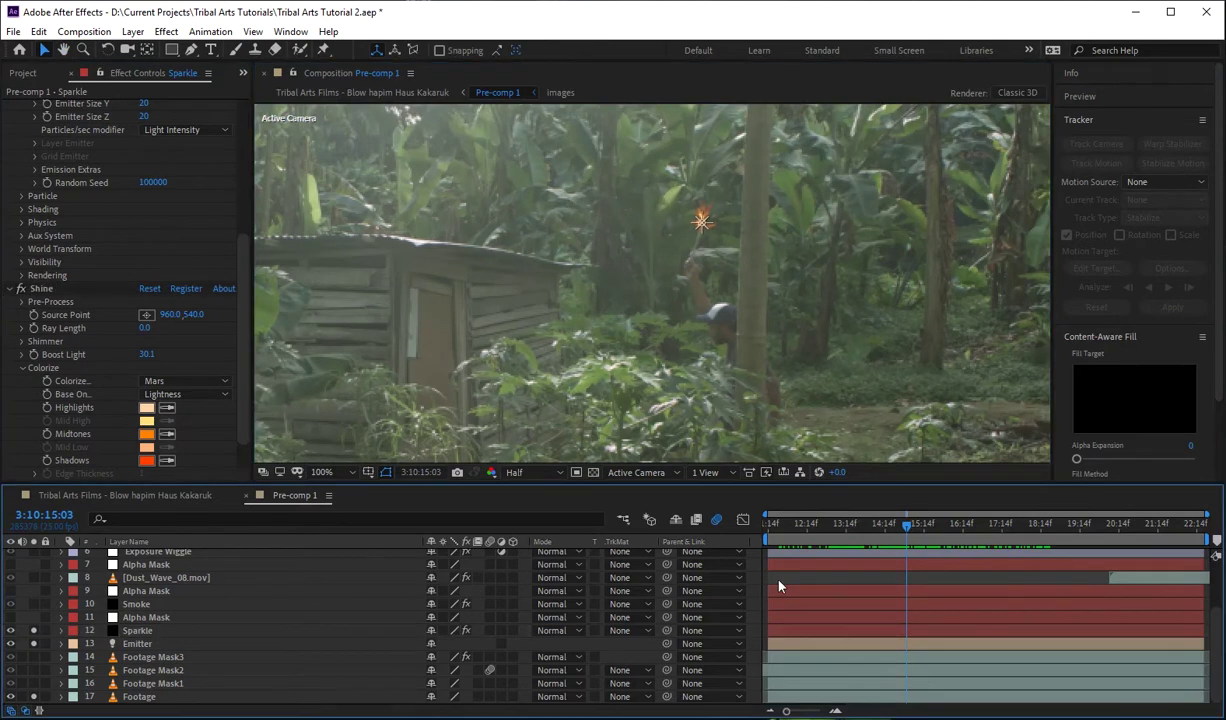
# Expand the Smoke layer's Particular Emitter and Particle groups: Cloudlet particles, Size 6.0, Opacity 20
pyautogui.click(136, 604)
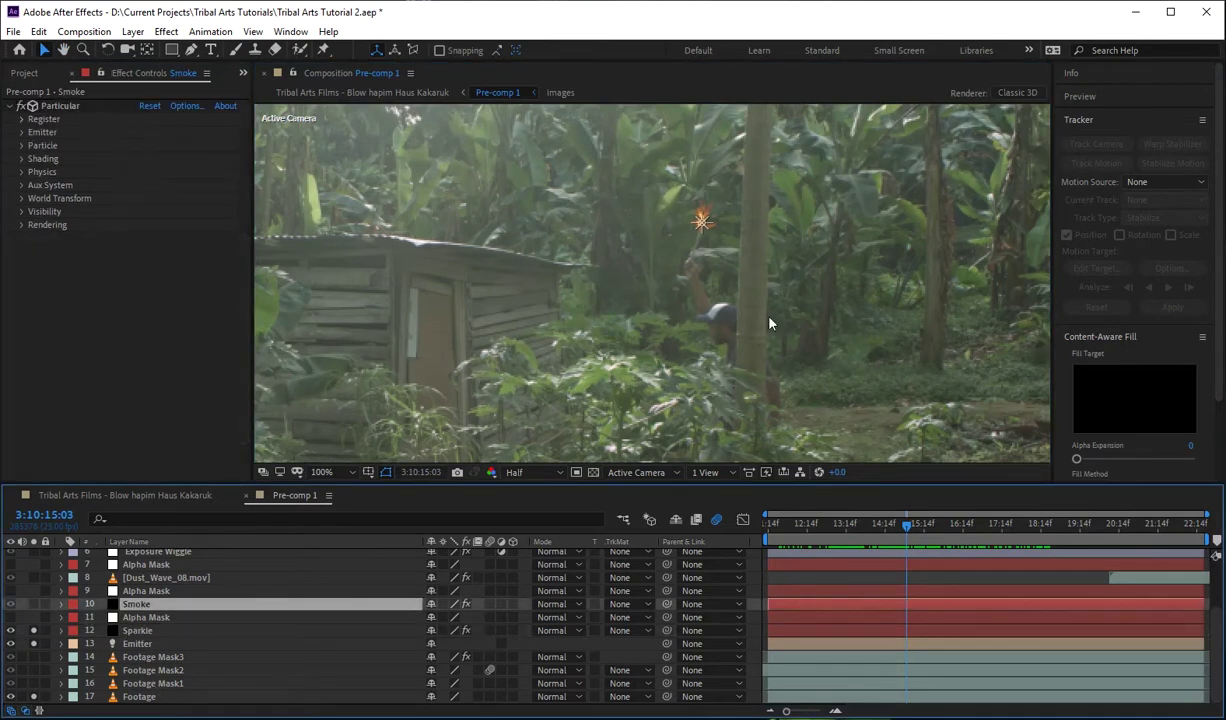
pyautogui.click(133, 631)
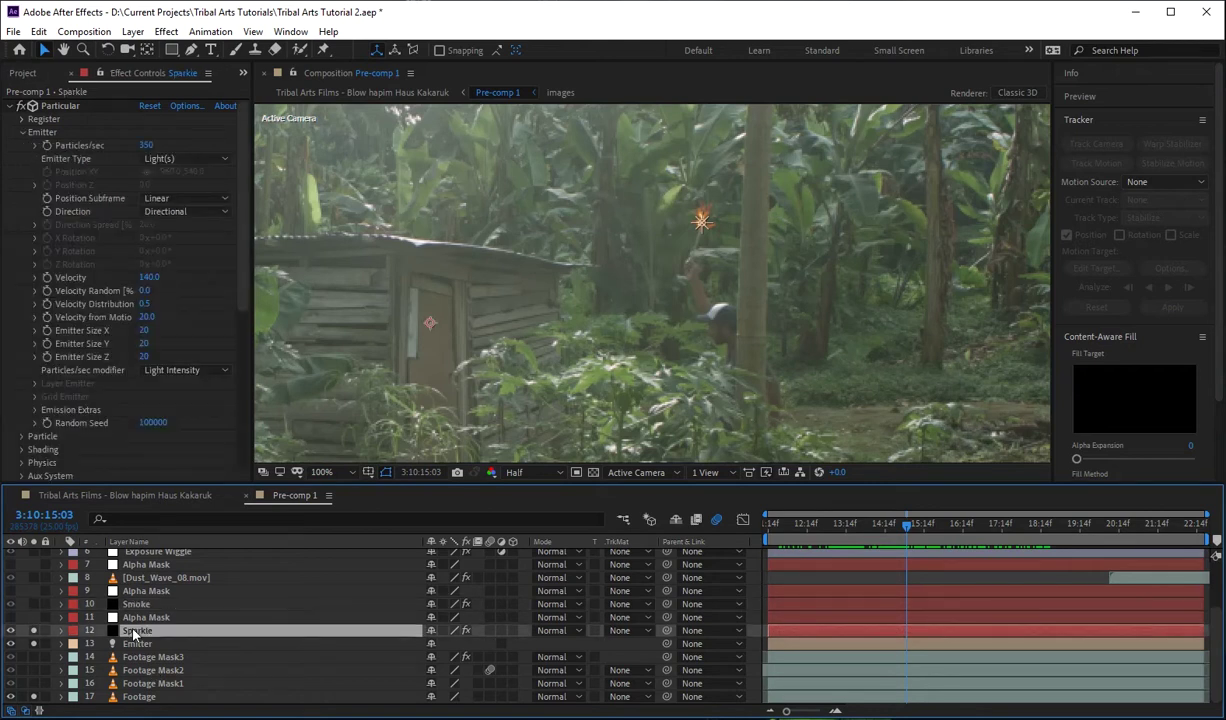
pyautogui.click(133, 604)
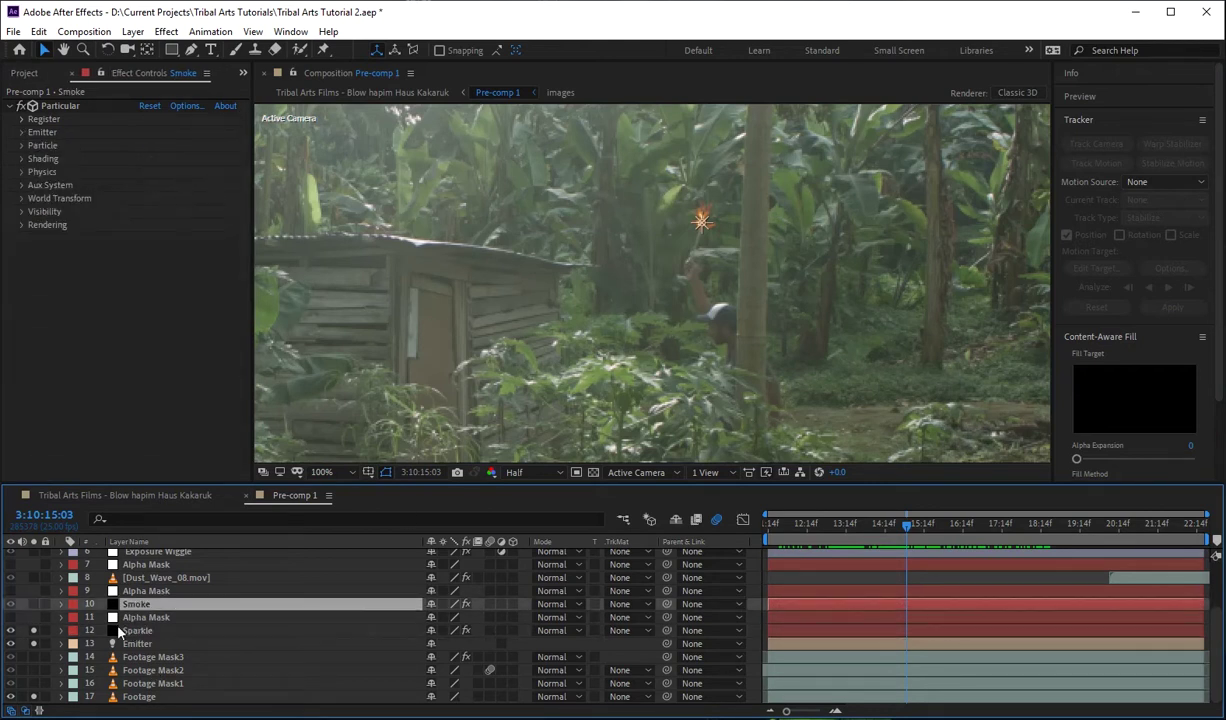
pyautogui.click(22, 133)
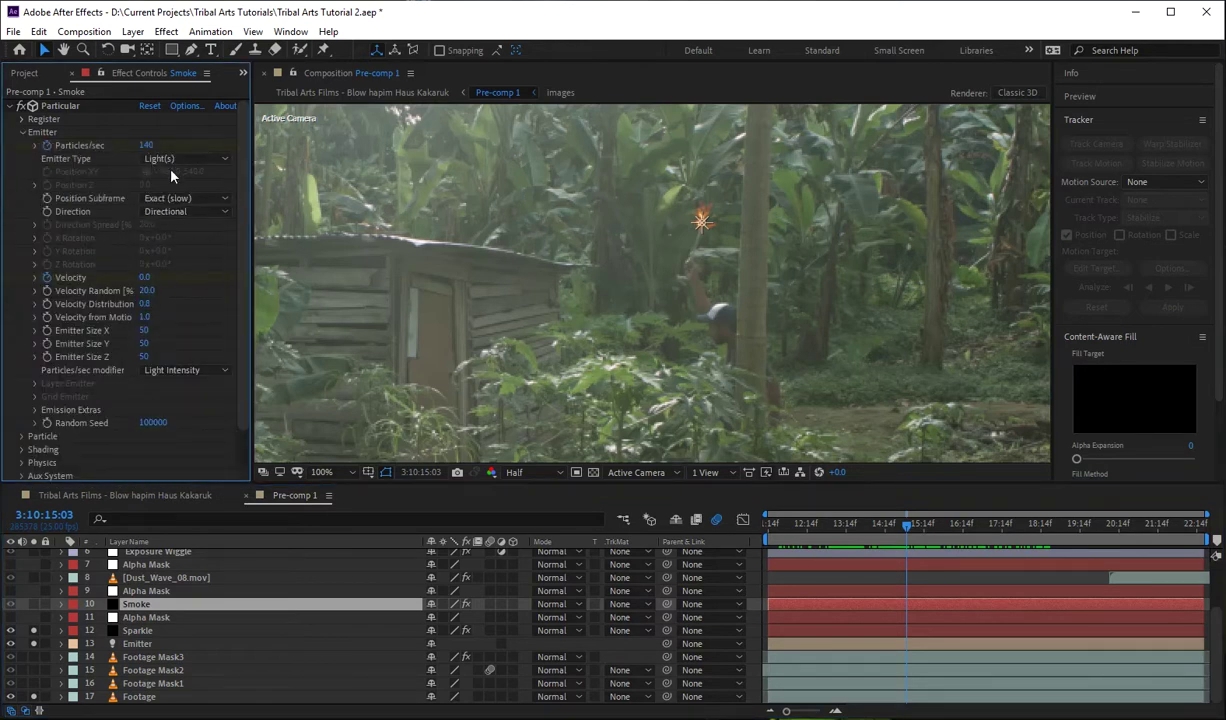
pyautogui.scroll(-2, 240, 331)
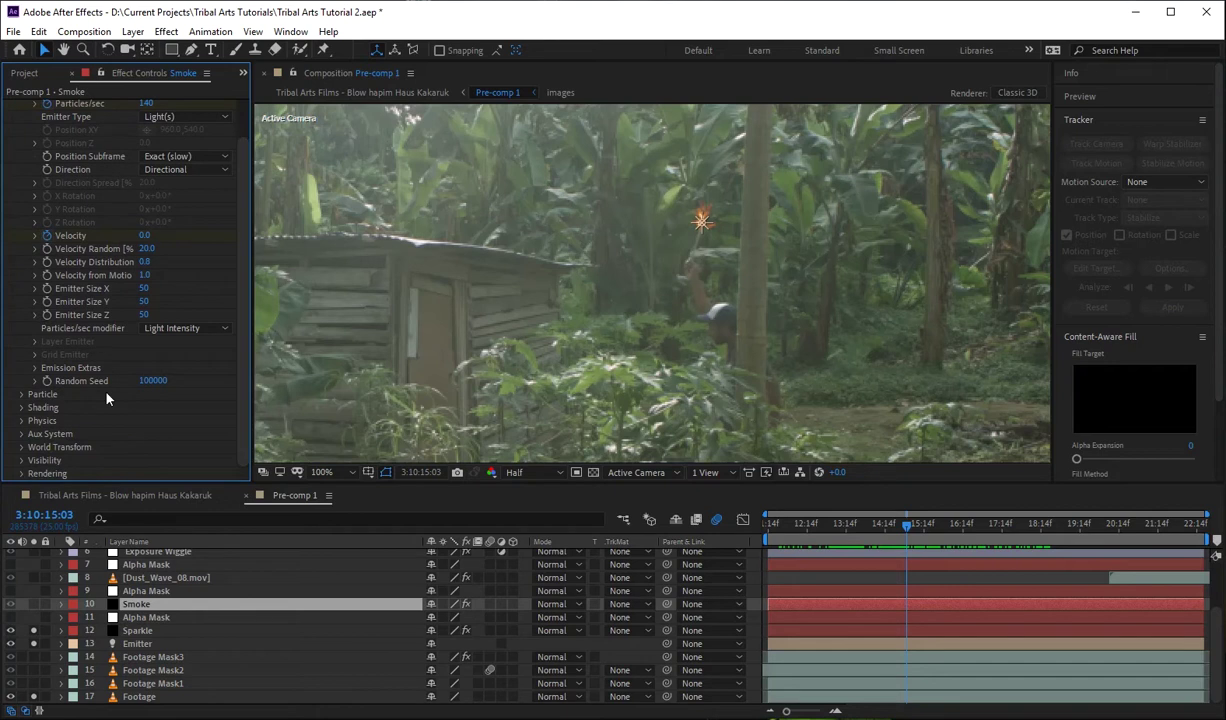
pyautogui.click(22, 395)
pyautogui.scroll(-5, 176, 380)
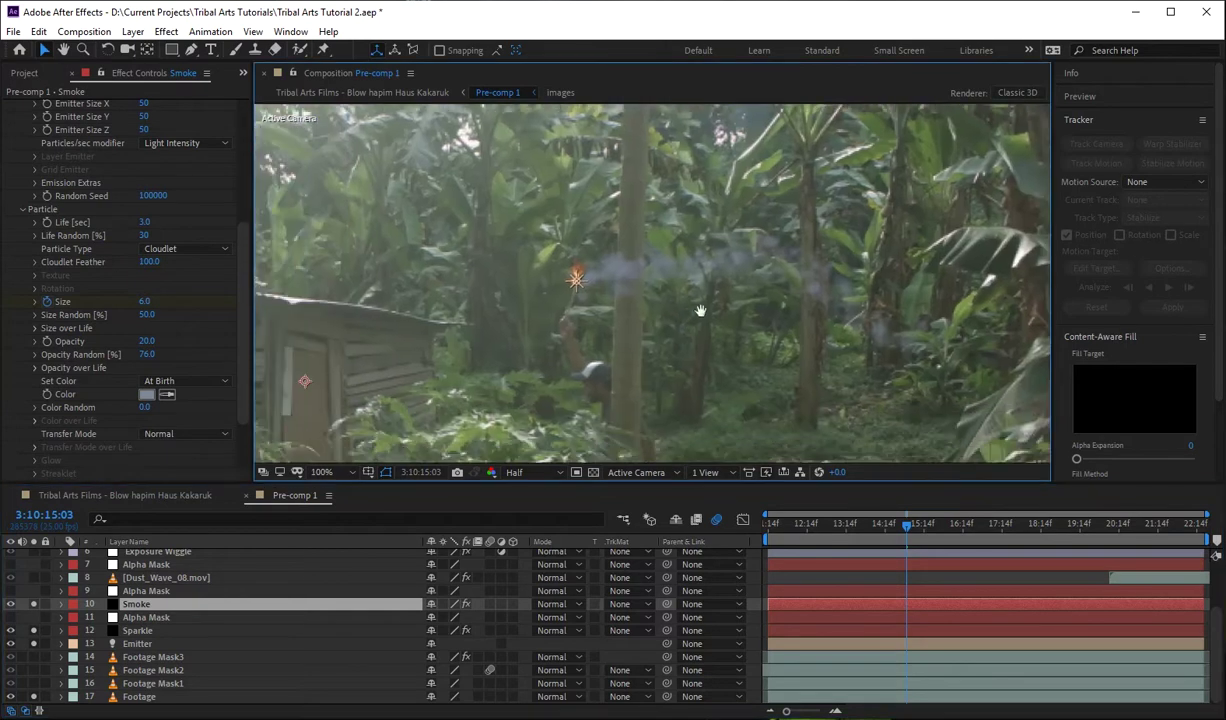
pyautogui.moveTo(240, 255); pyautogui.dragTo(254, 222)
pyautogui.scroll(-2, 237, 316)
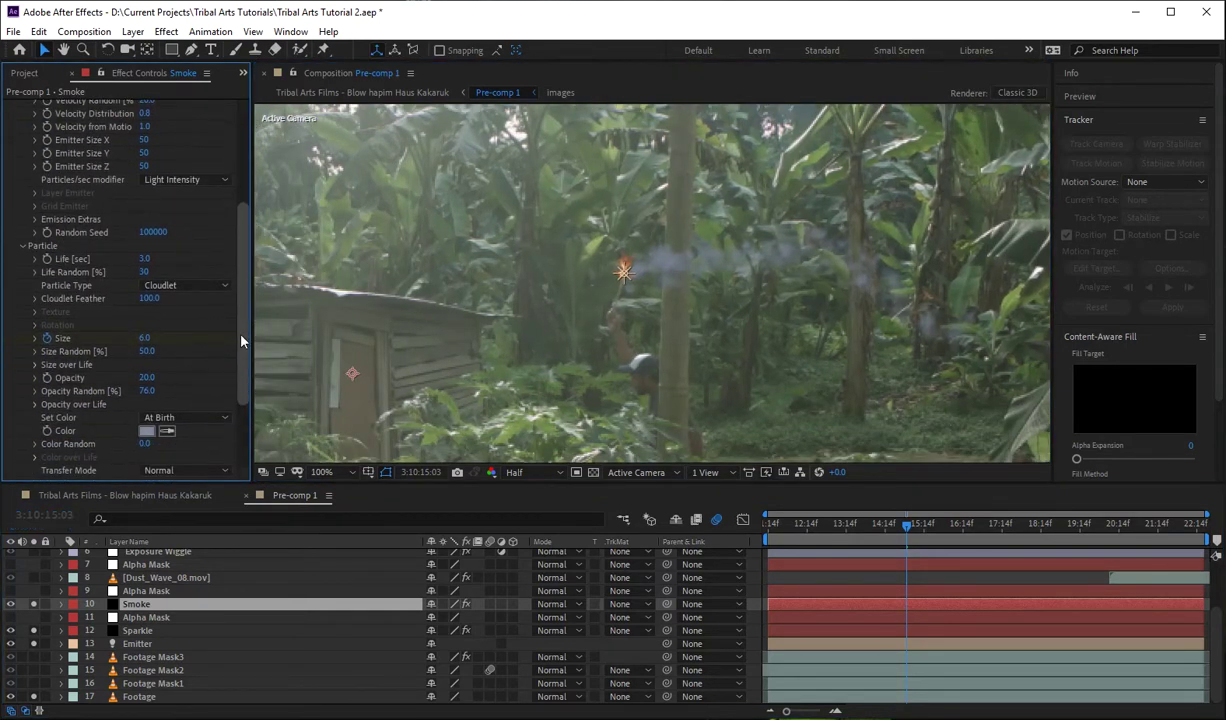
# Reselect the Smoke layer and preview the smoke trail around frame 13:19
pyautogui.click(140, 644)
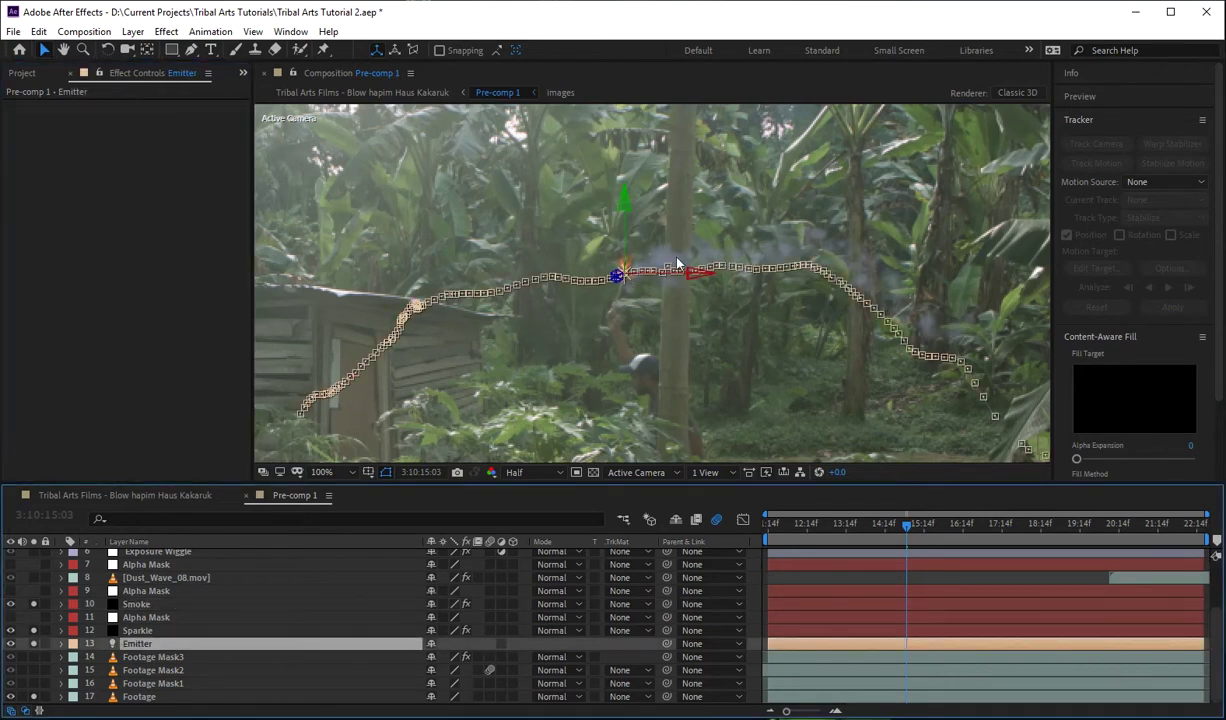
pyautogui.click(136, 604)
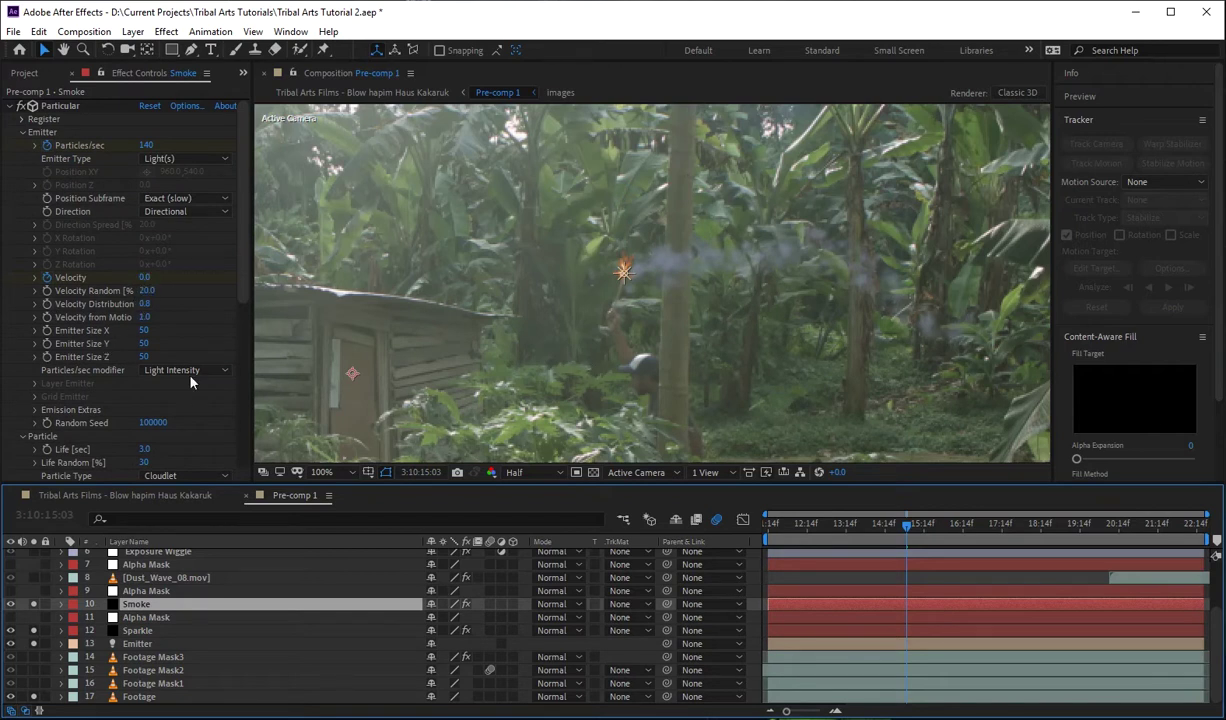
pyautogui.moveTo(772, 523); pyautogui.dragTo(855, 535)
pyautogui.press('space')
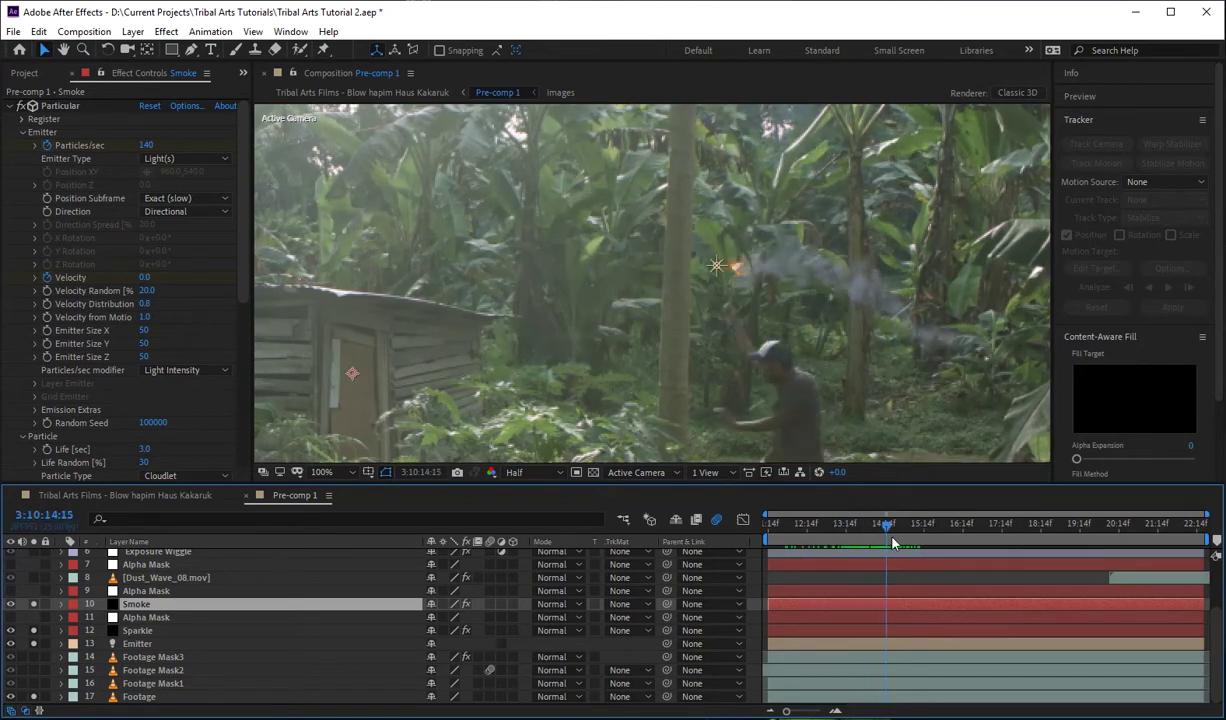
pyautogui.click(245, 280)
pyautogui.moveTo(245, 280); pyautogui.dragTo(221, 329)
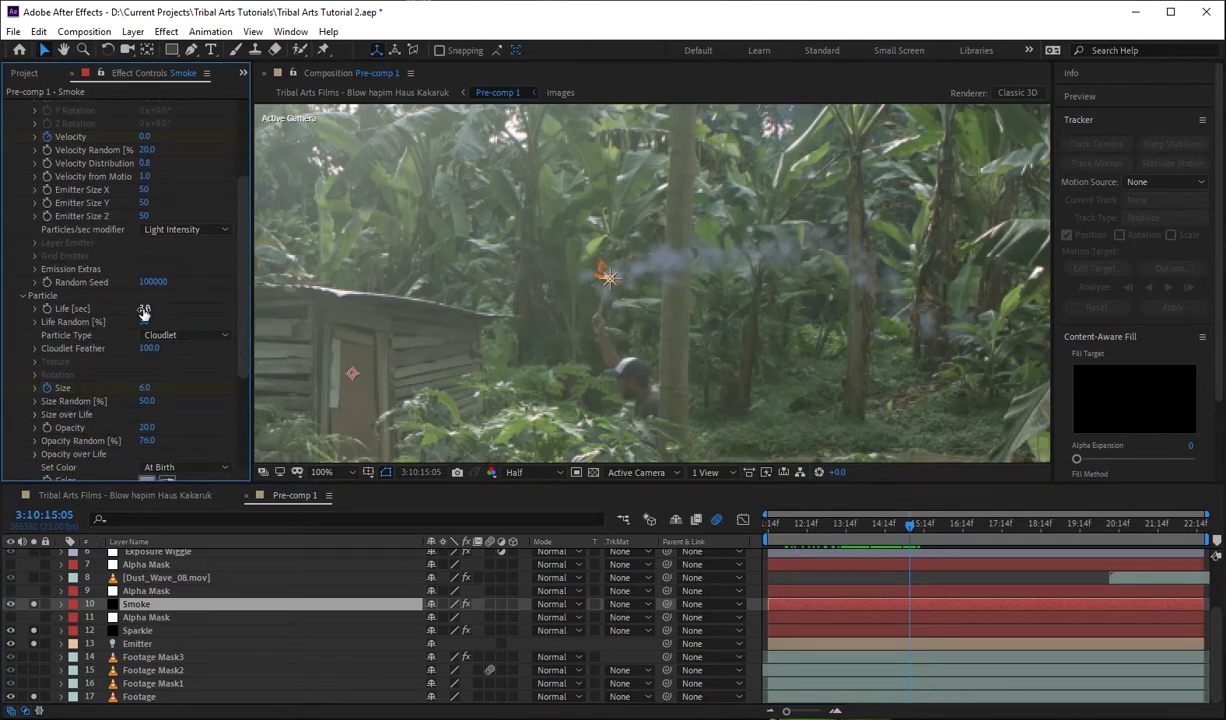
# Lower the Smoke particles' Life from 13.7 to 1.2 seconds and preview the shorter trail
pyautogui.moveTo(143, 312); pyautogui.dragTo(206, 302)
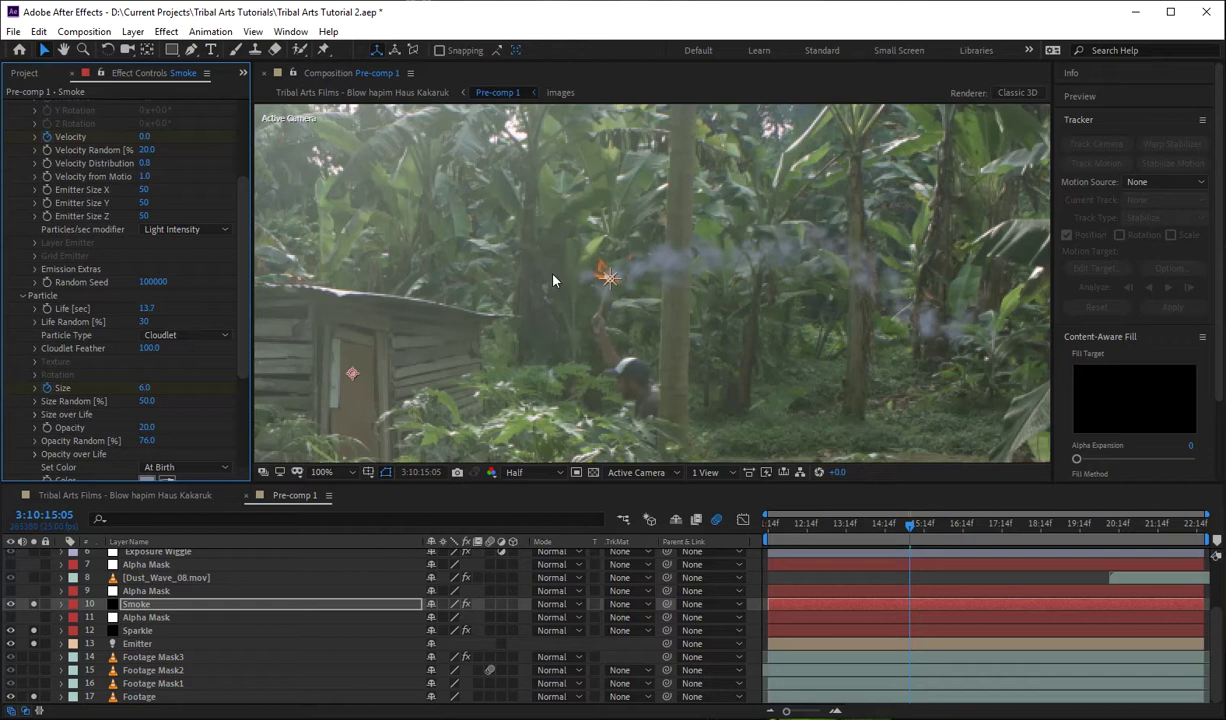
pyautogui.moveTo(588, 273); pyautogui.dragTo(386, 223)
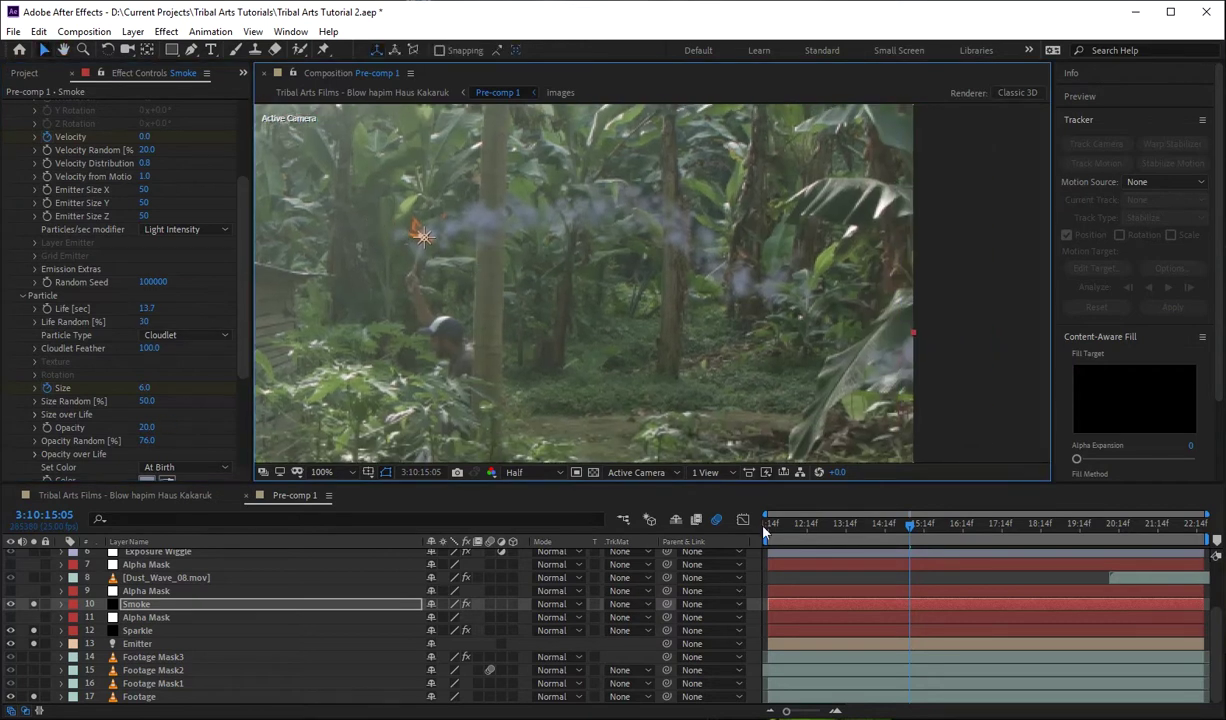
pyautogui.moveTo(793, 530); pyautogui.dragTo(900, 545)
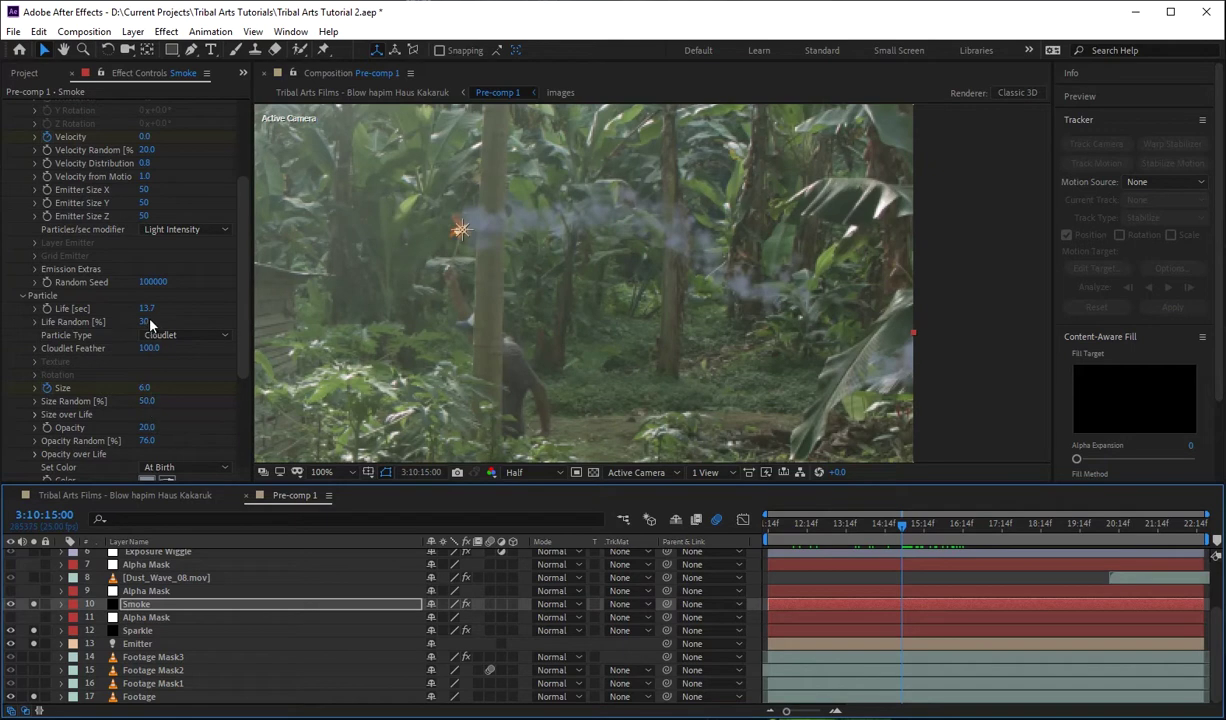
pyautogui.moveTo(150, 311); pyautogui.dragTo(82, 336)
pyautogui.press('space')
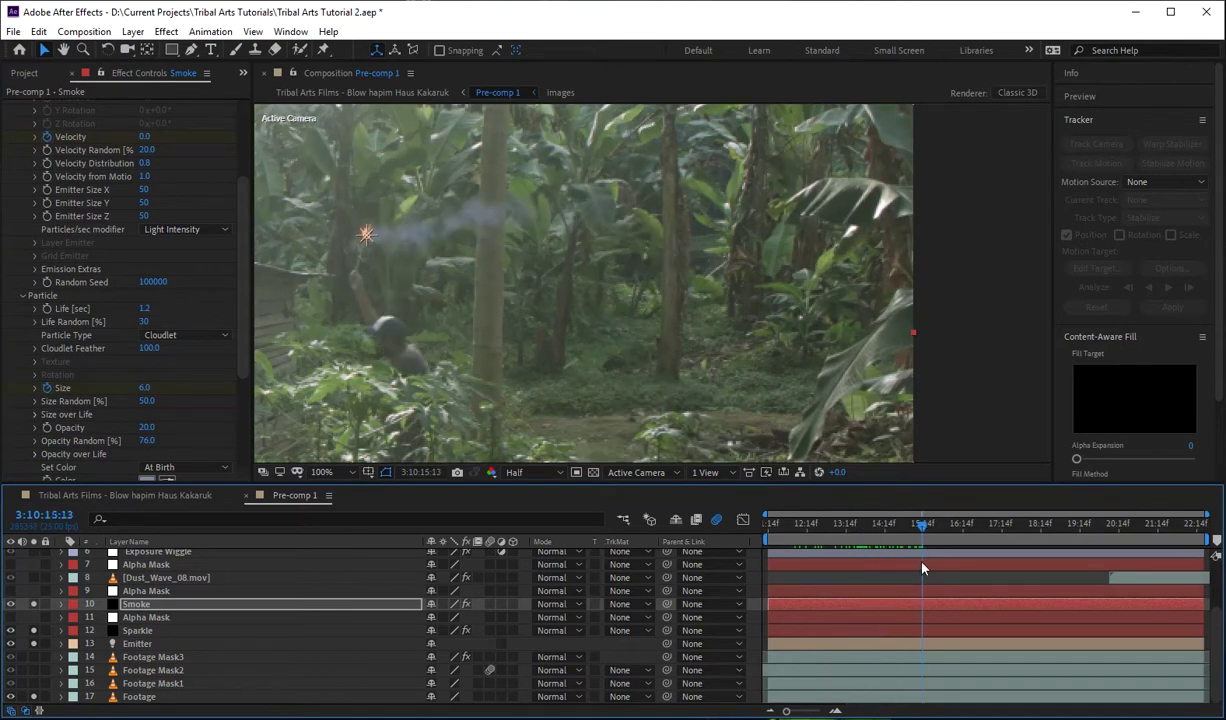
pyautogui.scroll(-2, 604, 333)
pyautogui.moveTo(792, 320); pyautogui.dragTo(851, 376)
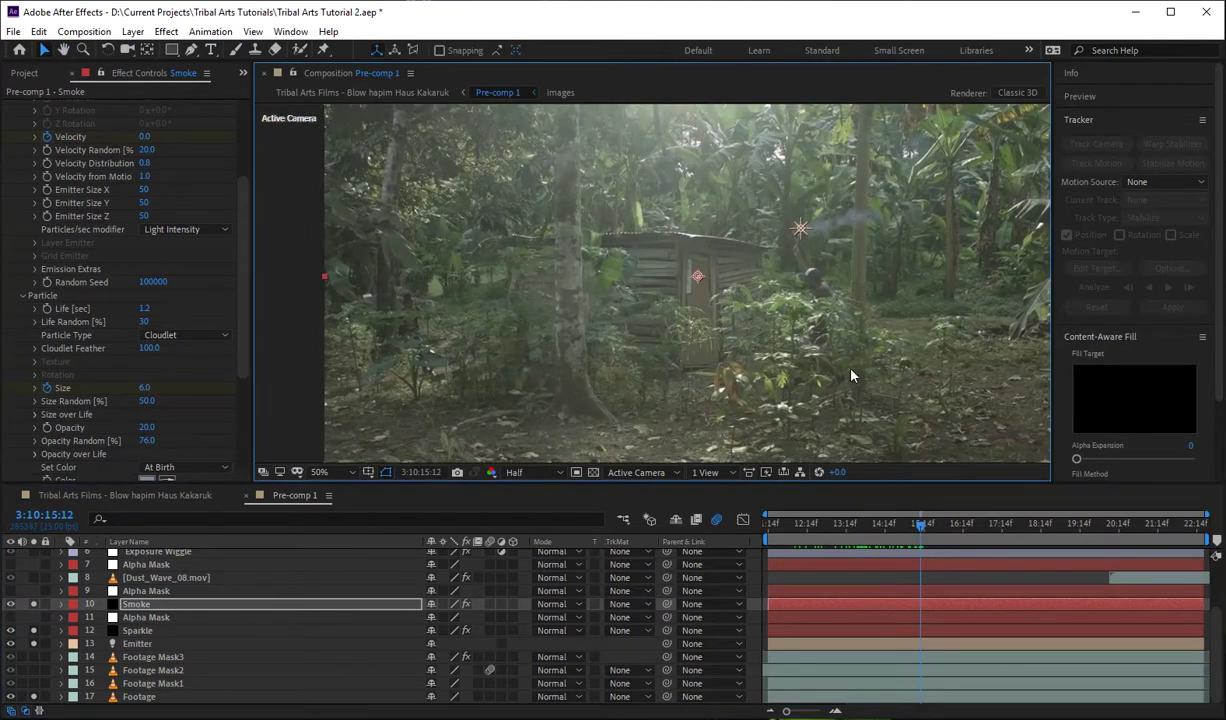
pyautogui.scroll(-1, 834, 218)
pyautogui.scroll(3, 845, 220)
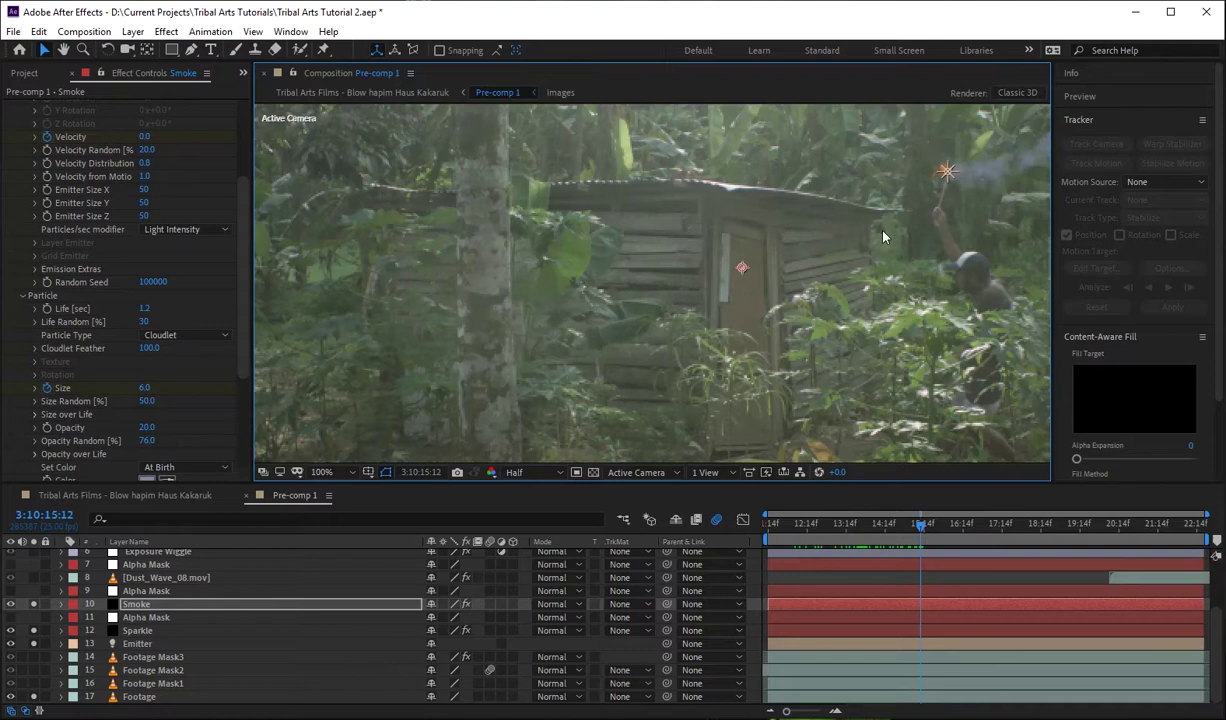
pyautogui.click(876, 524)
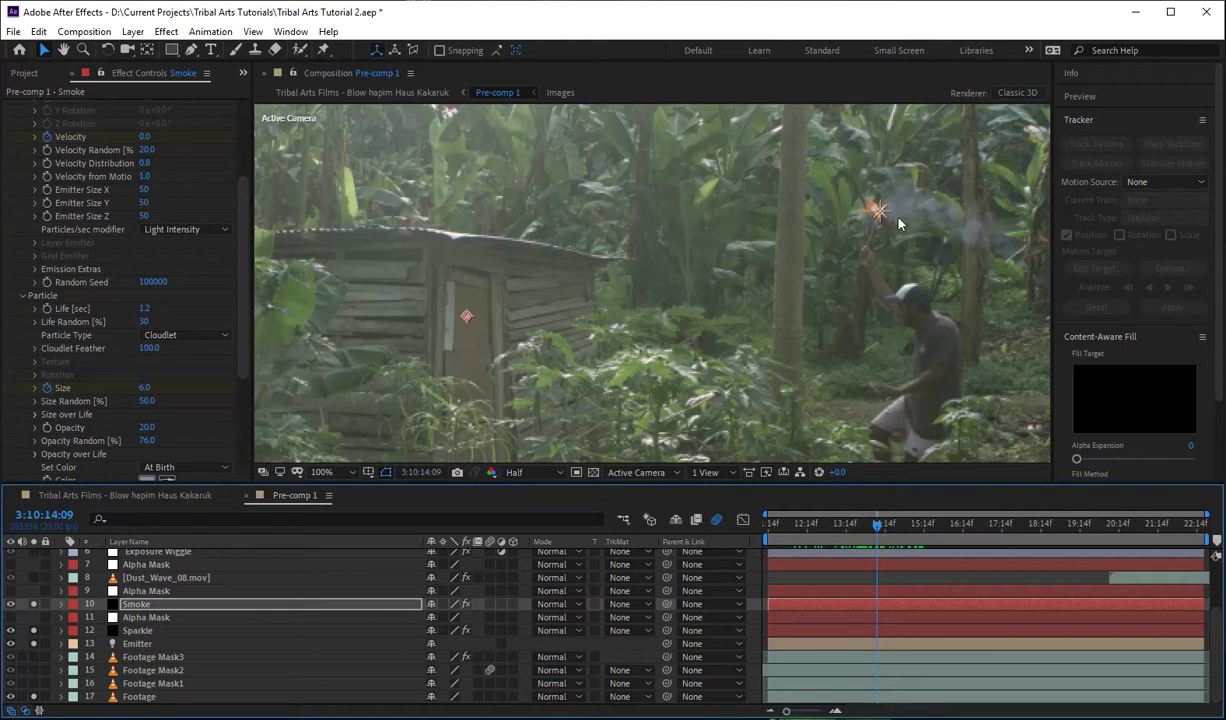
pyautogui.scroll(-2, 779, 338)
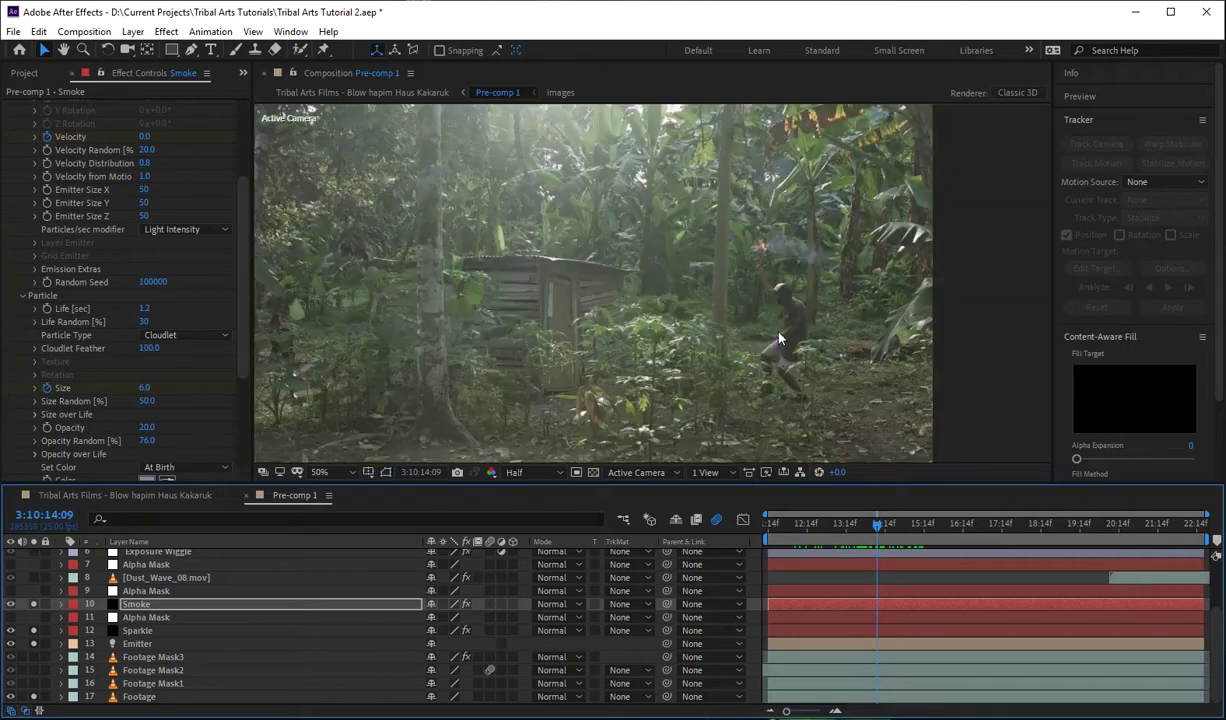
pyautogui.moveTo(800, 524); pyautogui.dragTo(1004, 553)
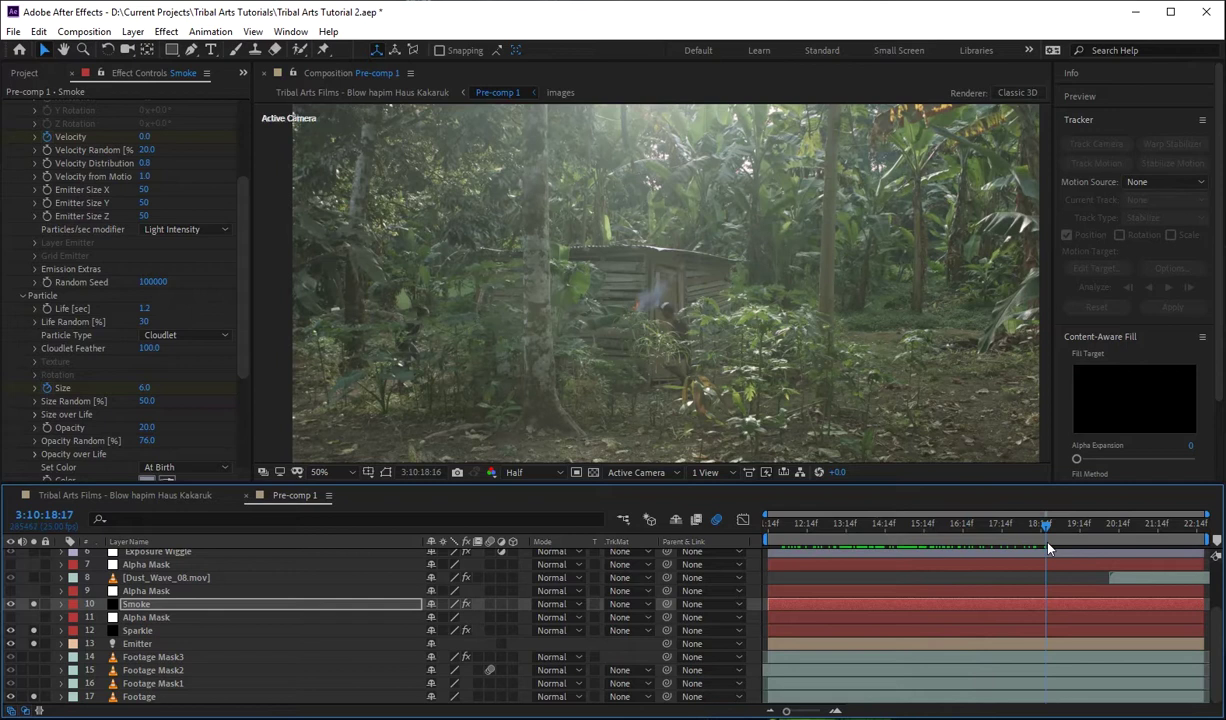
pyautogui.moveTo(1049, 549); pyautogui.dragTo(875, 532)
pyautogui.scroll(-1, 835, 250)
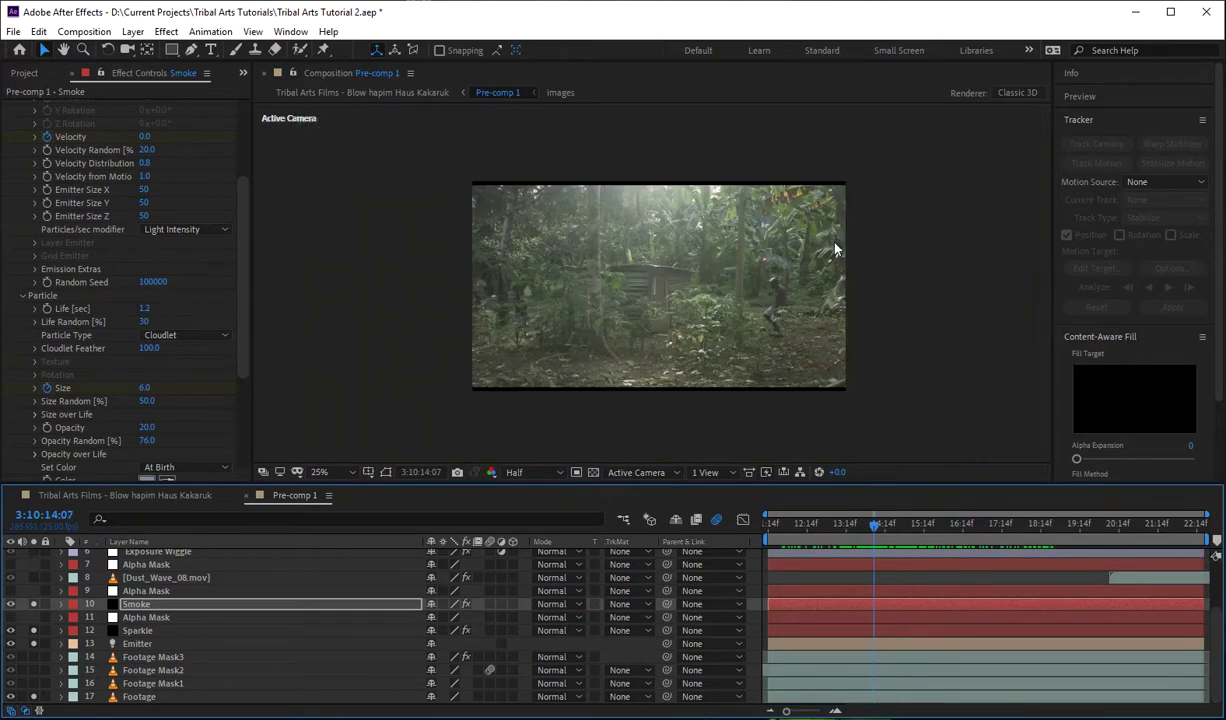
pyautogui.scroll(6, 835, 250)
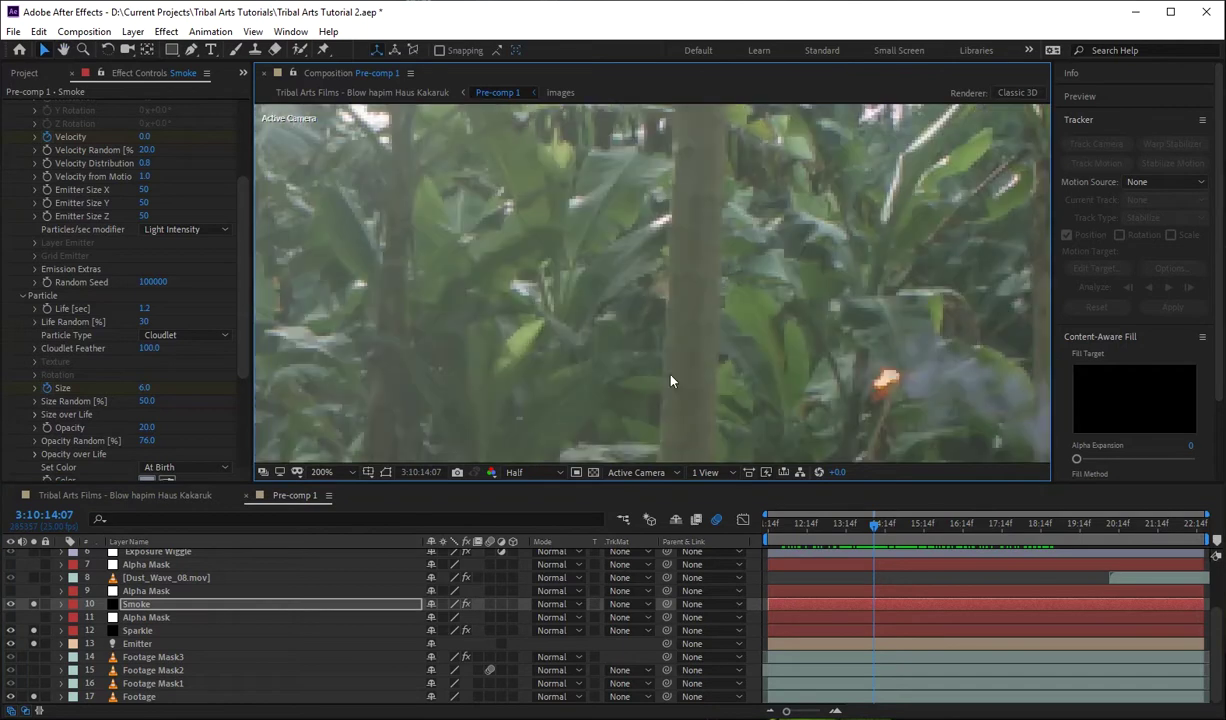
pyautogui.moveTo(671, 381); pyautogui.dragTo(591, 312)
pyautogui.moveTo(881, 524); pyautogui.dragTo(919, 523)
pyautogui.scroll(-4, 670, 380)
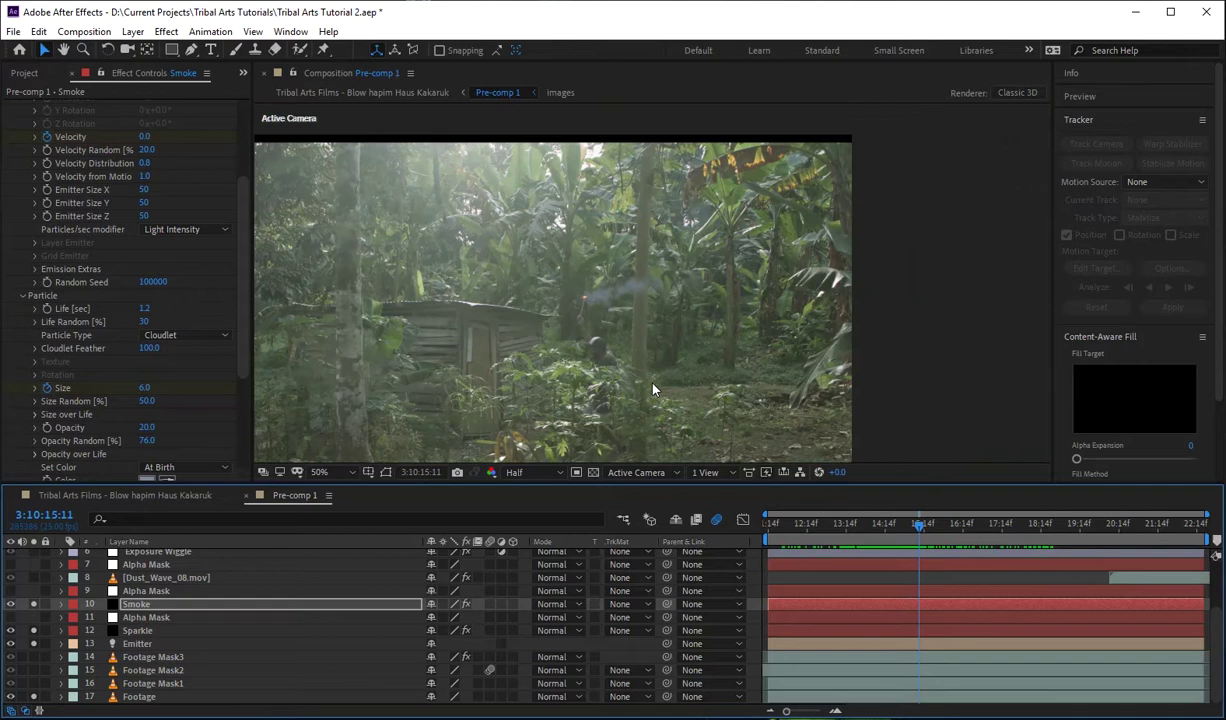
pyautogui.scroll(2, 630, 372)
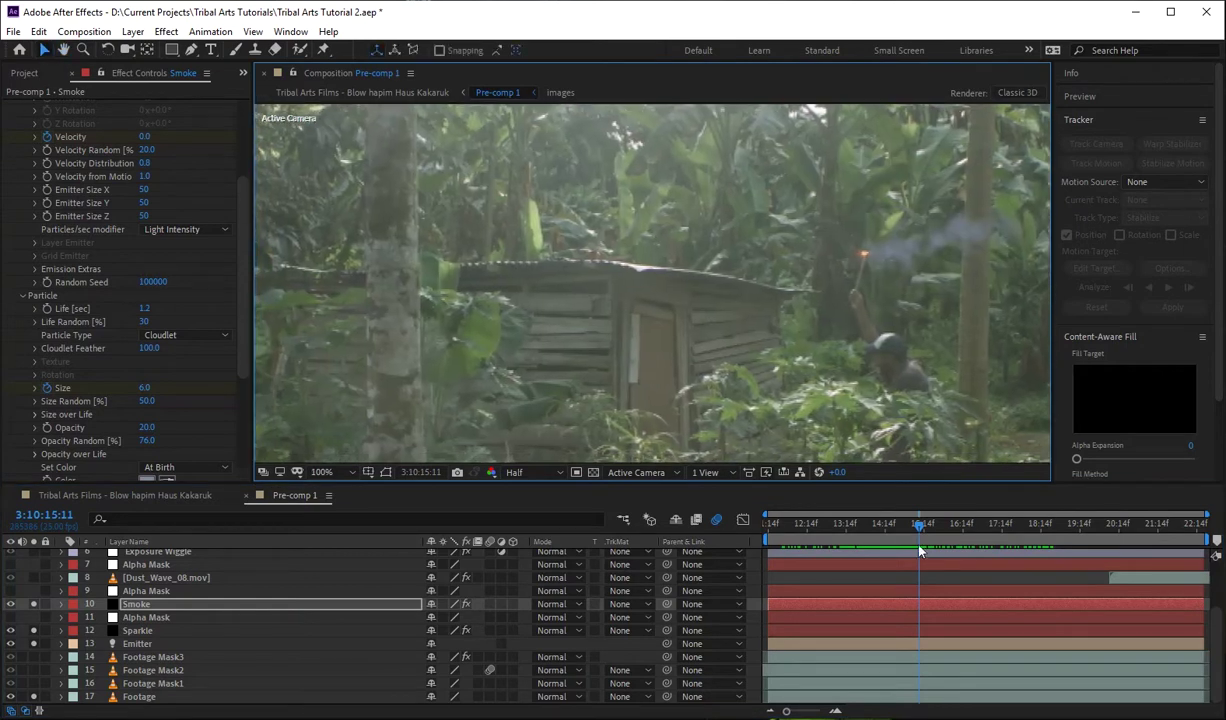
pyautogui.moveTo(920, 540); pyautogui.dragTo(1029, 572)
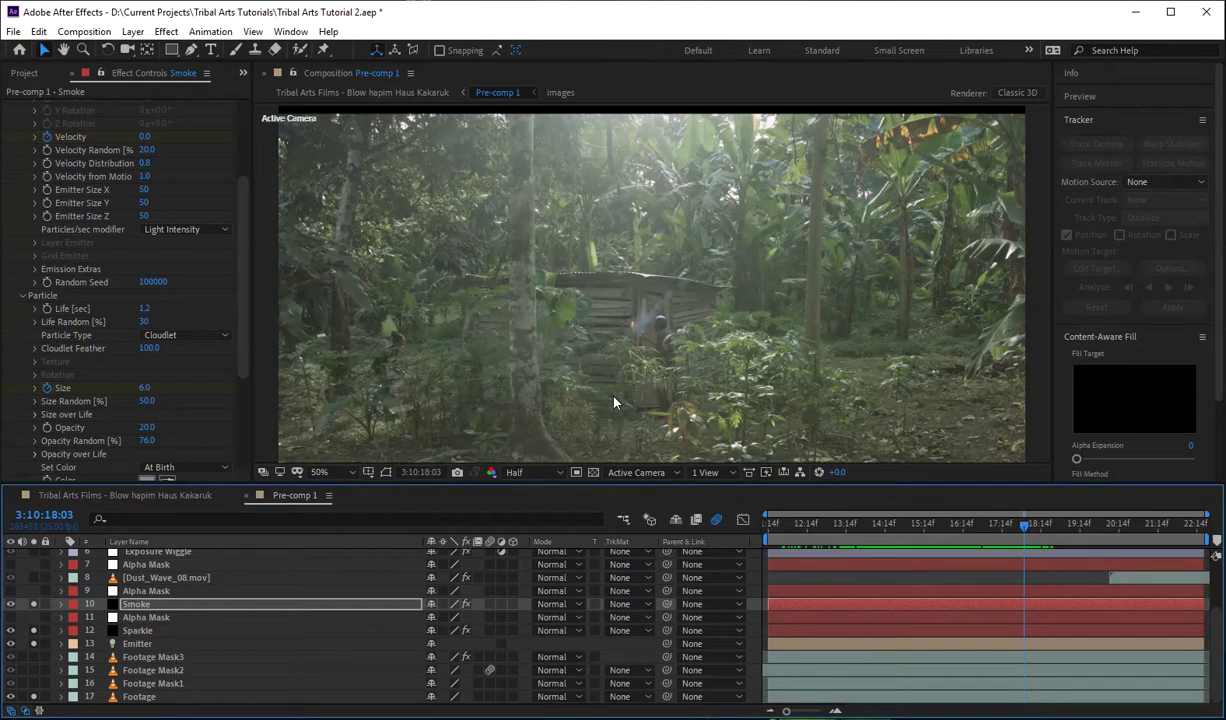
pyautogui.scroll(2, 617, 405)
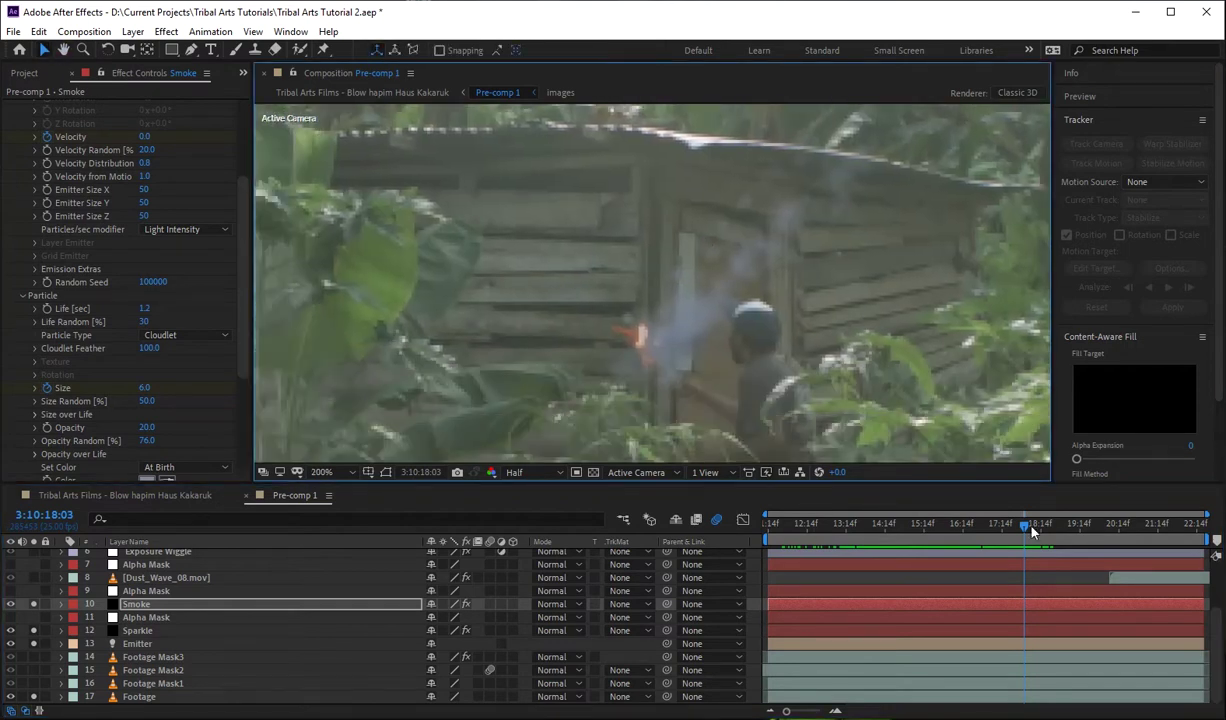
pyautogui.moveTo(1033, 531); pyautogui.dragTo(1011, 531)
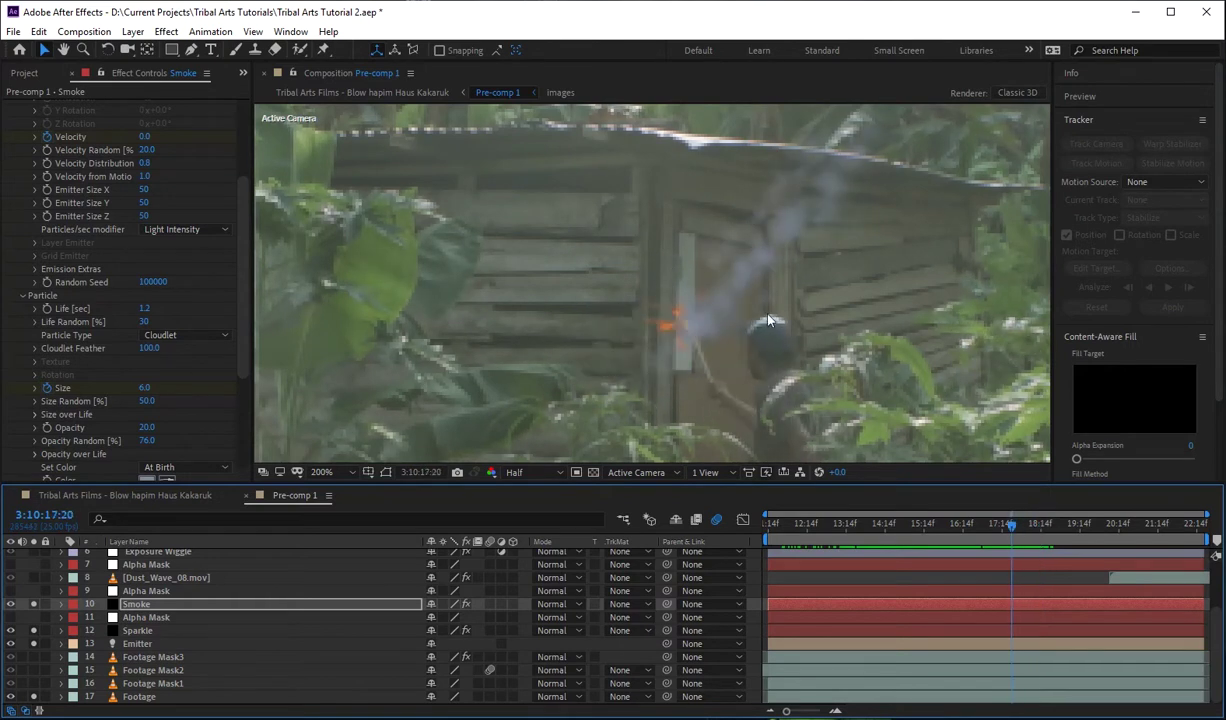
pyautogui.scroll(-2, 768, 320)
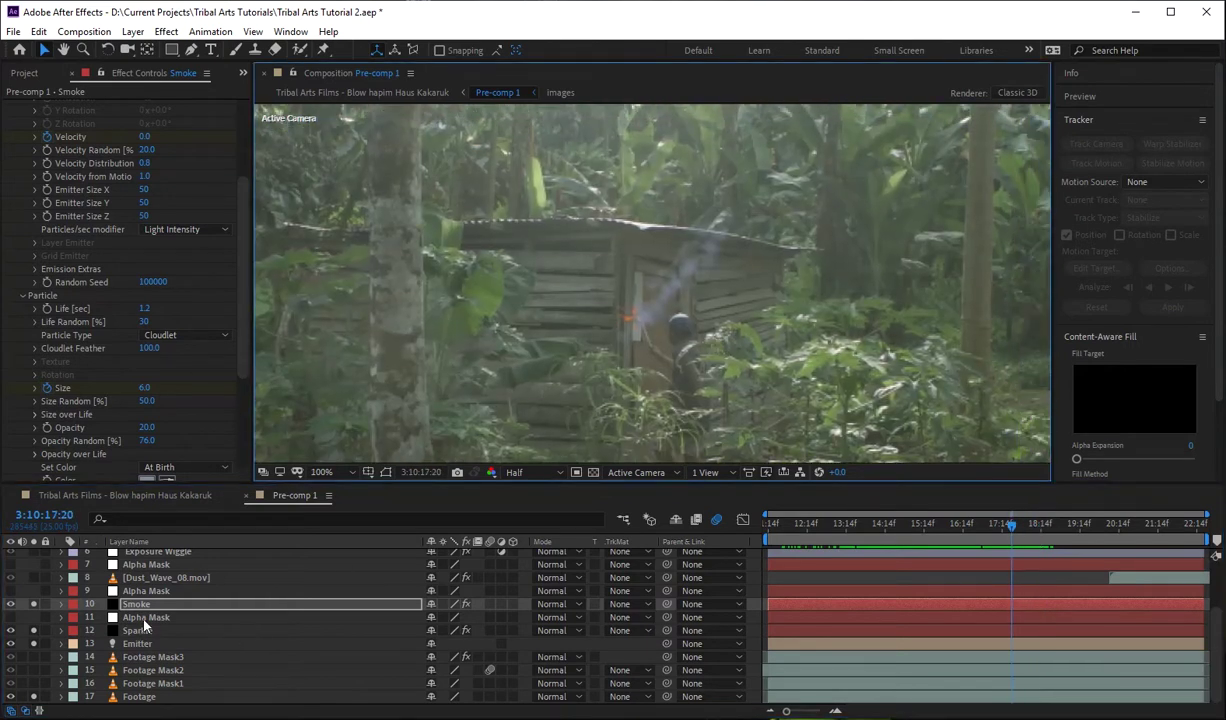
pyautogui.click(145, 618)
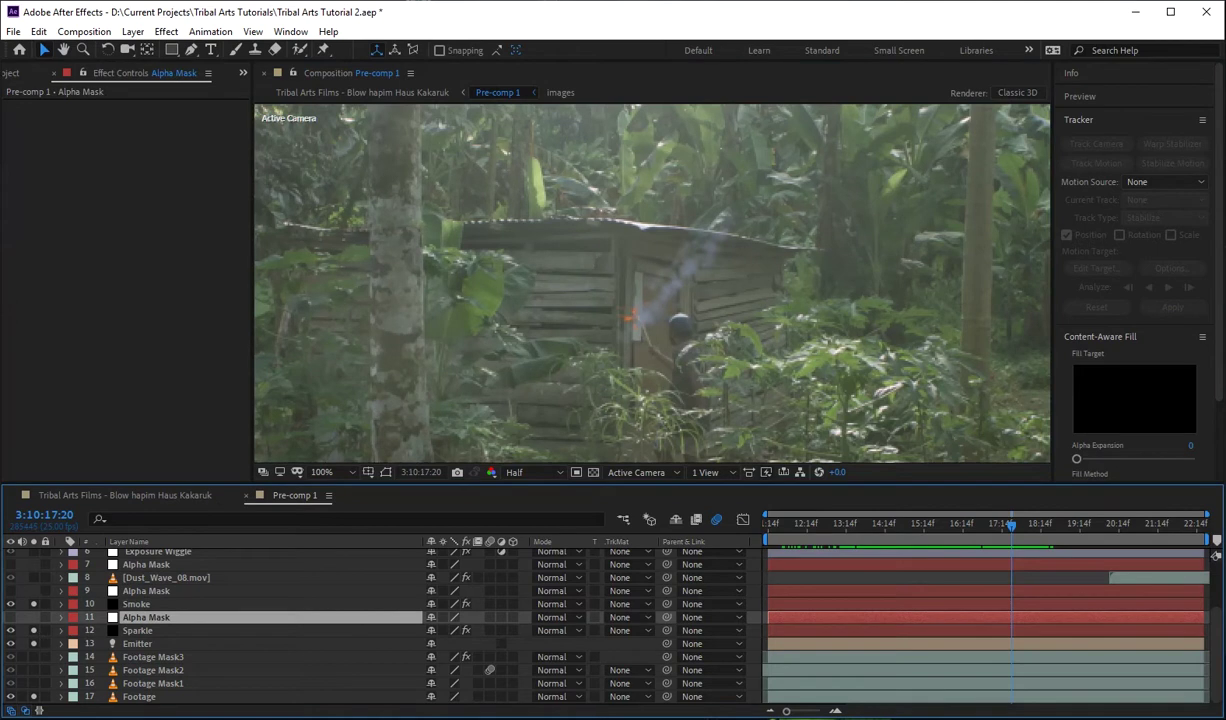
pyautogui.click(35, 619)
pyautogui.scroll(-2, 708, 300)
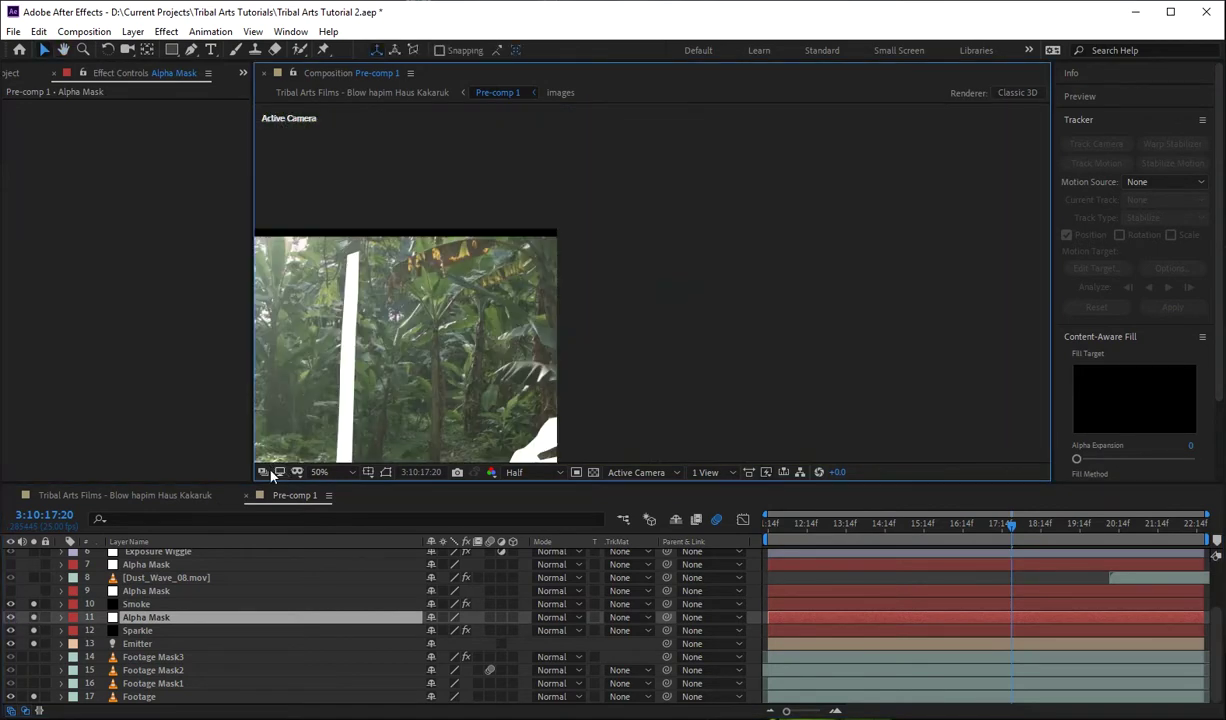
pyautogui.scroll(2, 738, 239)
pyautogui.scroll(-2, 743, 281)
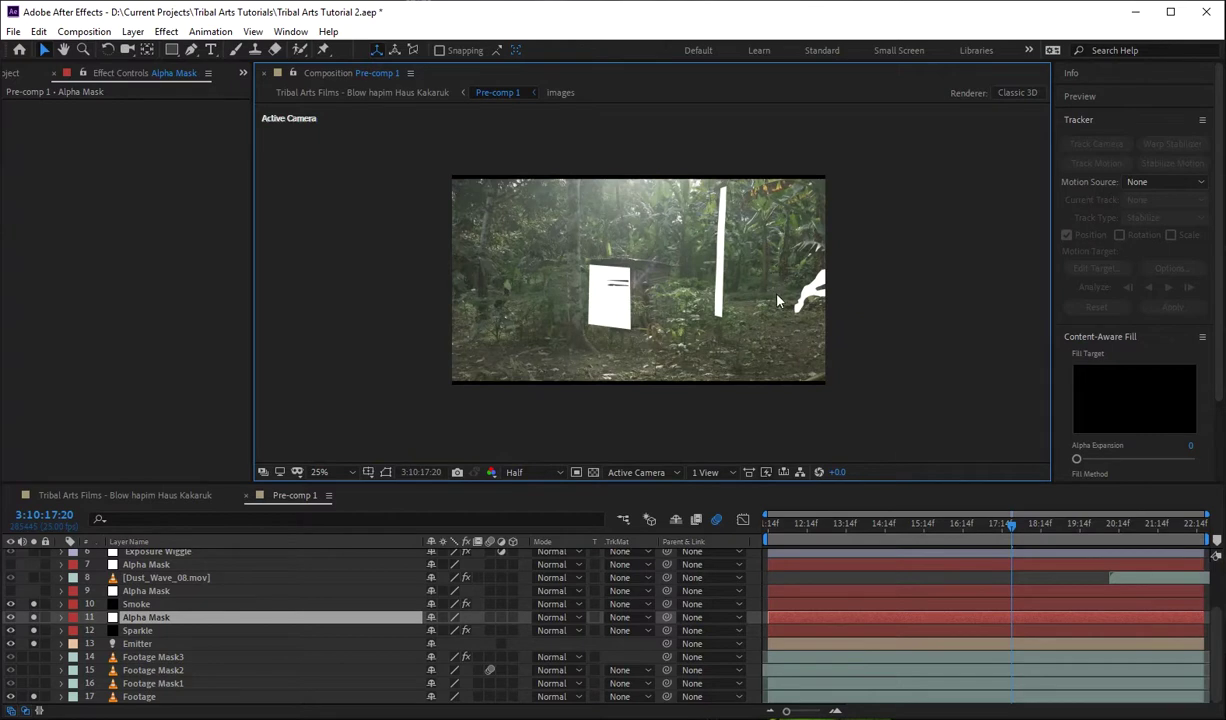
pyautogui.scroll(2, 778, 300)
pyautogui.scroll(-2, 766, 207)
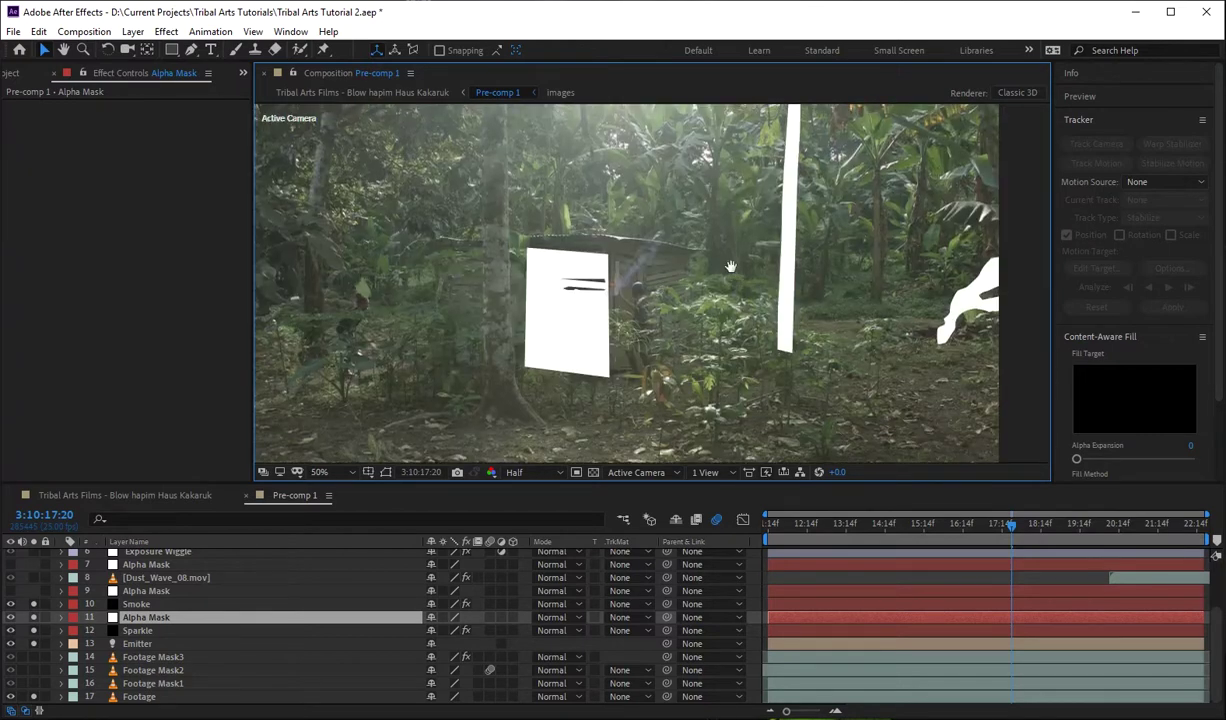
pyautogui.press('v')
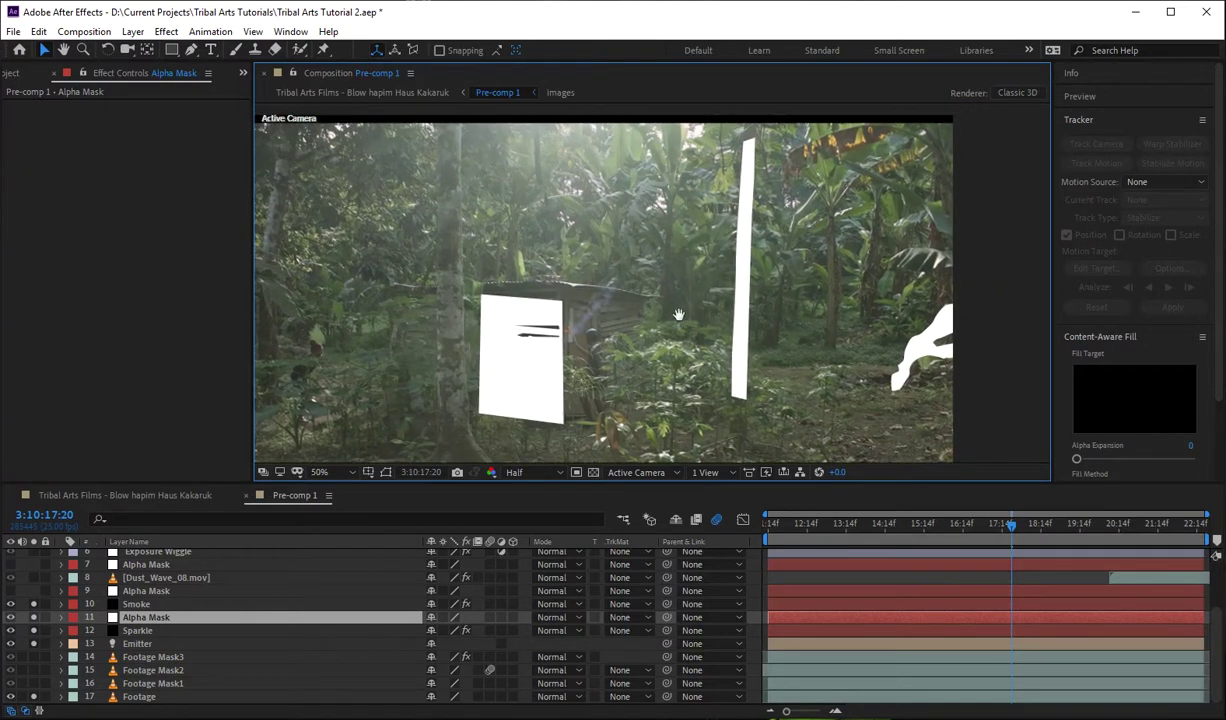
pyautogui.scroll(-2, 717, 288)
pyautogui.scroll(4, 715, 328)
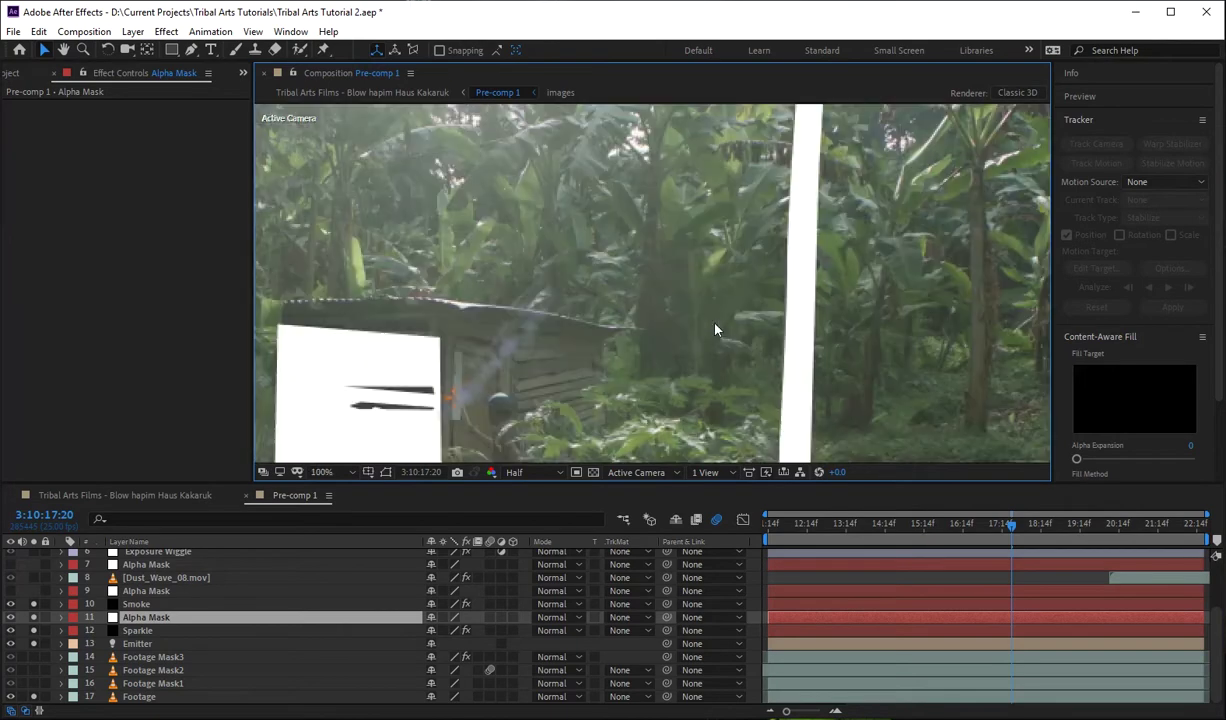
pyautogui.moveTo(717, 328); pyautogui.dragTo(613, 309)
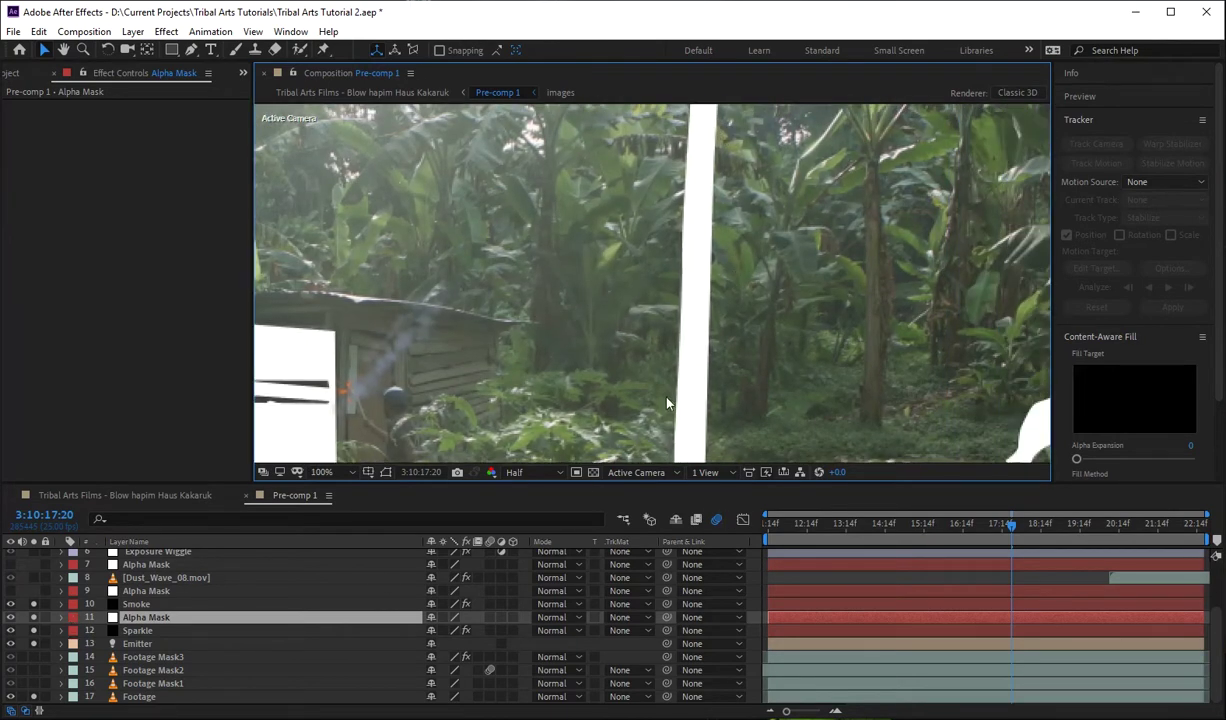
pyautogui.moveTo(668, 404); pyautogui.dragTo(649, 304)
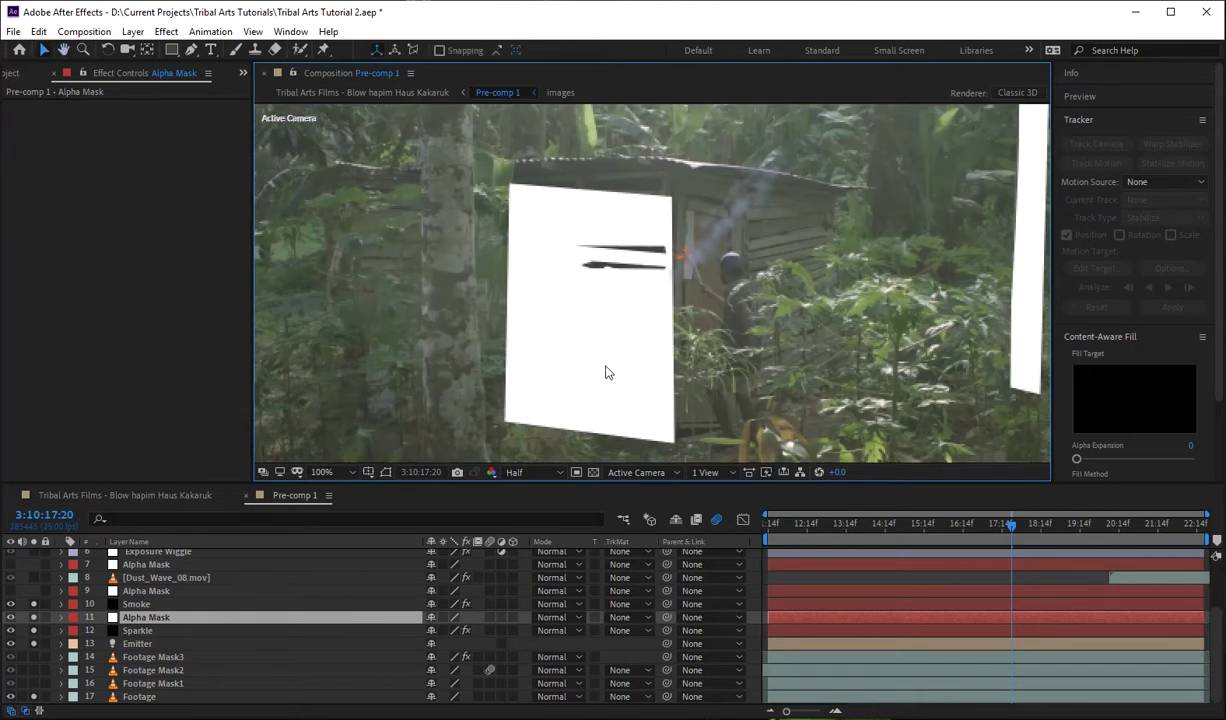
pyautogui.moveTo(743, 384); pyautogui.dragTo(452, 370)
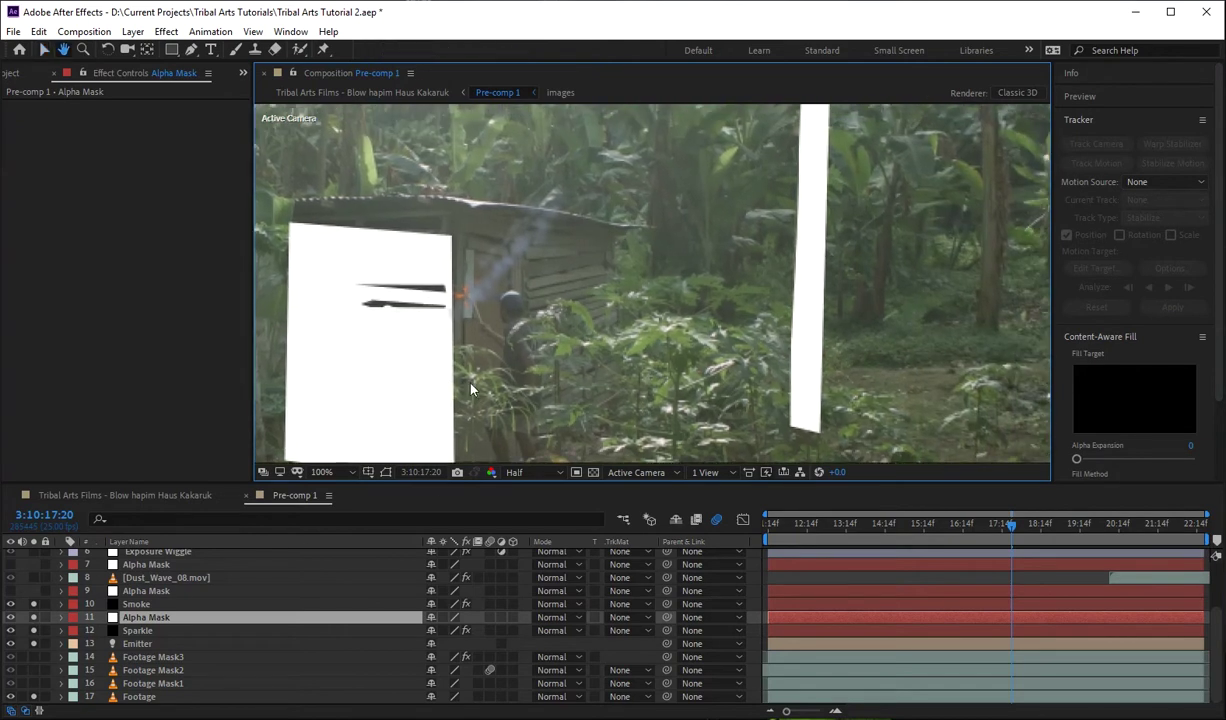
# Unsolo the Alpha Mask and click through the Alpha Mask, Sparkle and Smoke layers
pyautogui.click(34, 618)
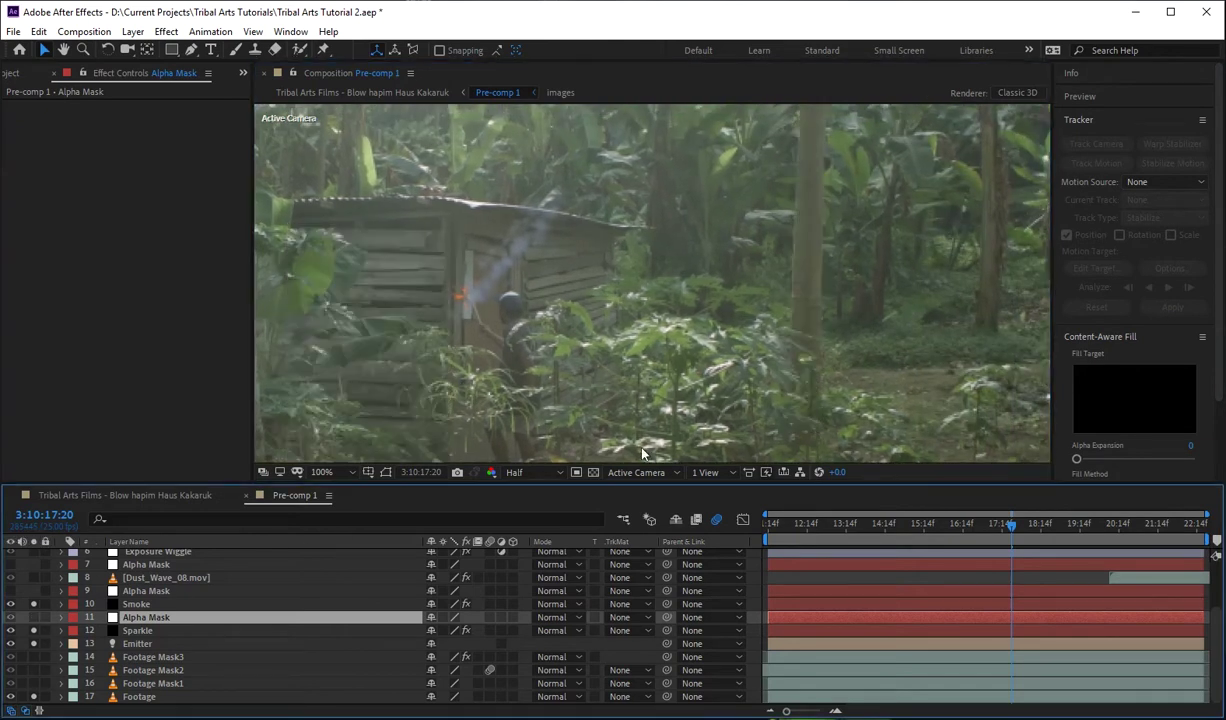
pyautogui.click(143, 631)
pyautogui.click(141, 591)
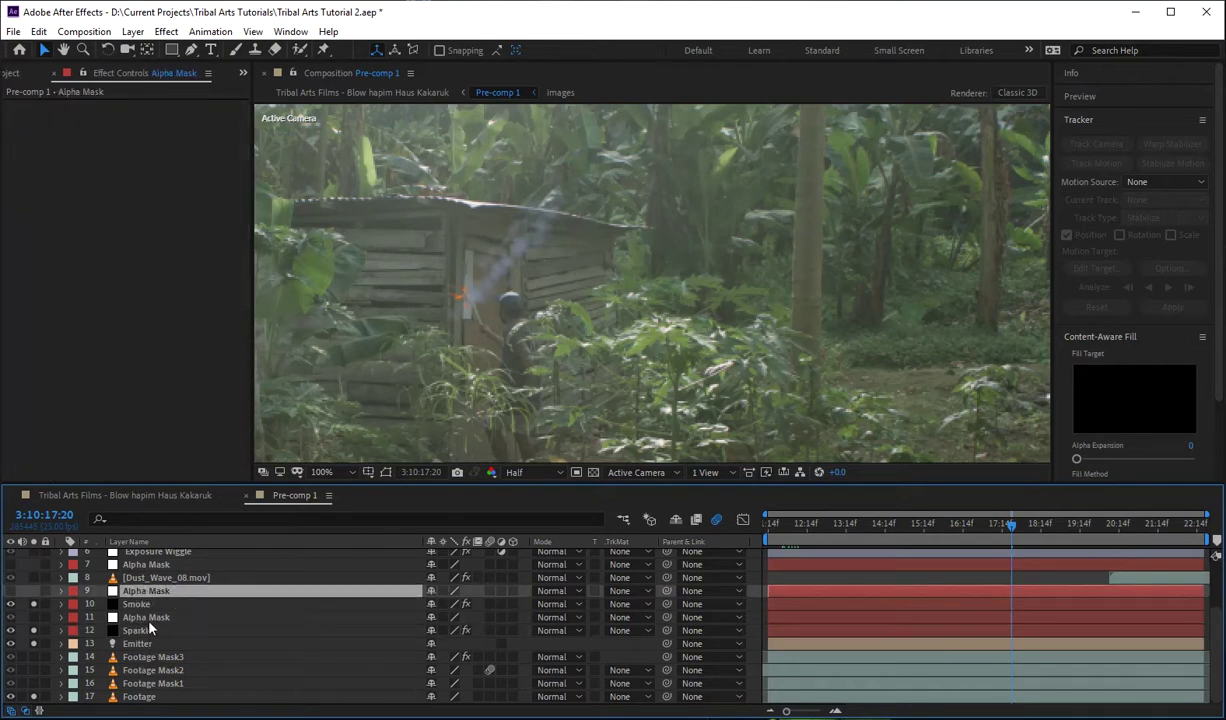
pyautogui.click(146, 617)
pyautogui.click(146, 630)
pyautogui.click(148, 618)
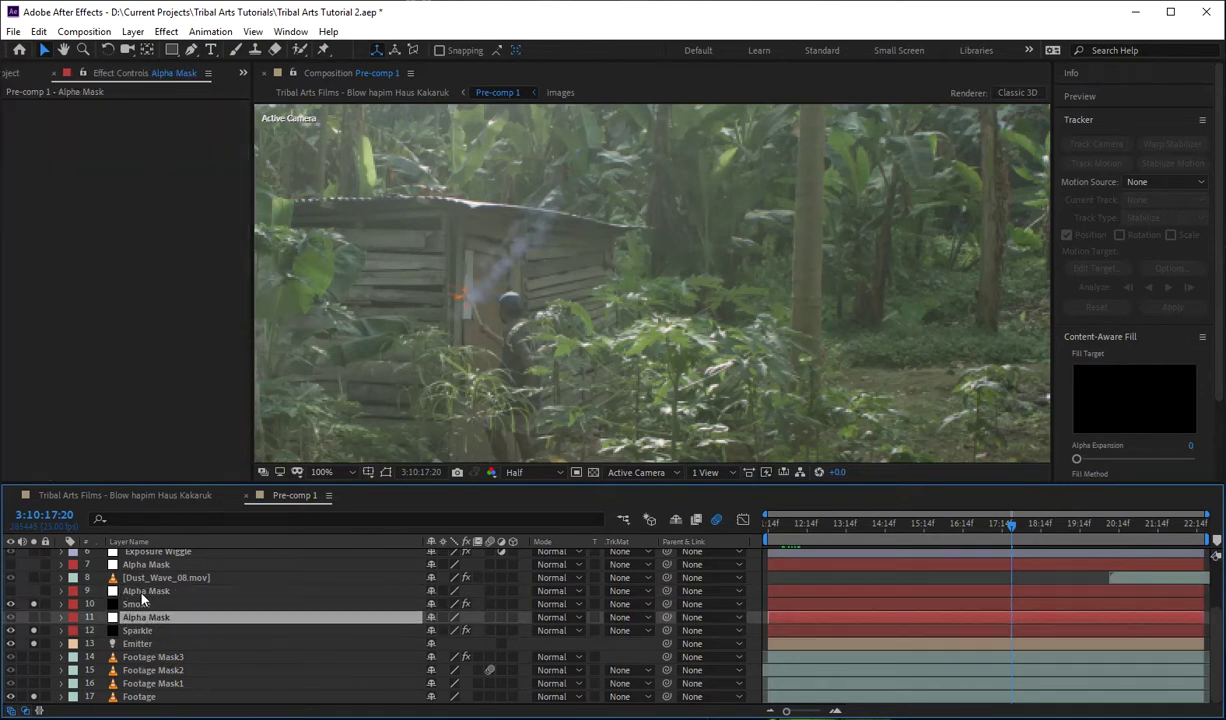
pyautogui.click(138, 594)
pyautogui.click(145, 618)
pyautogui.click(139, 604)
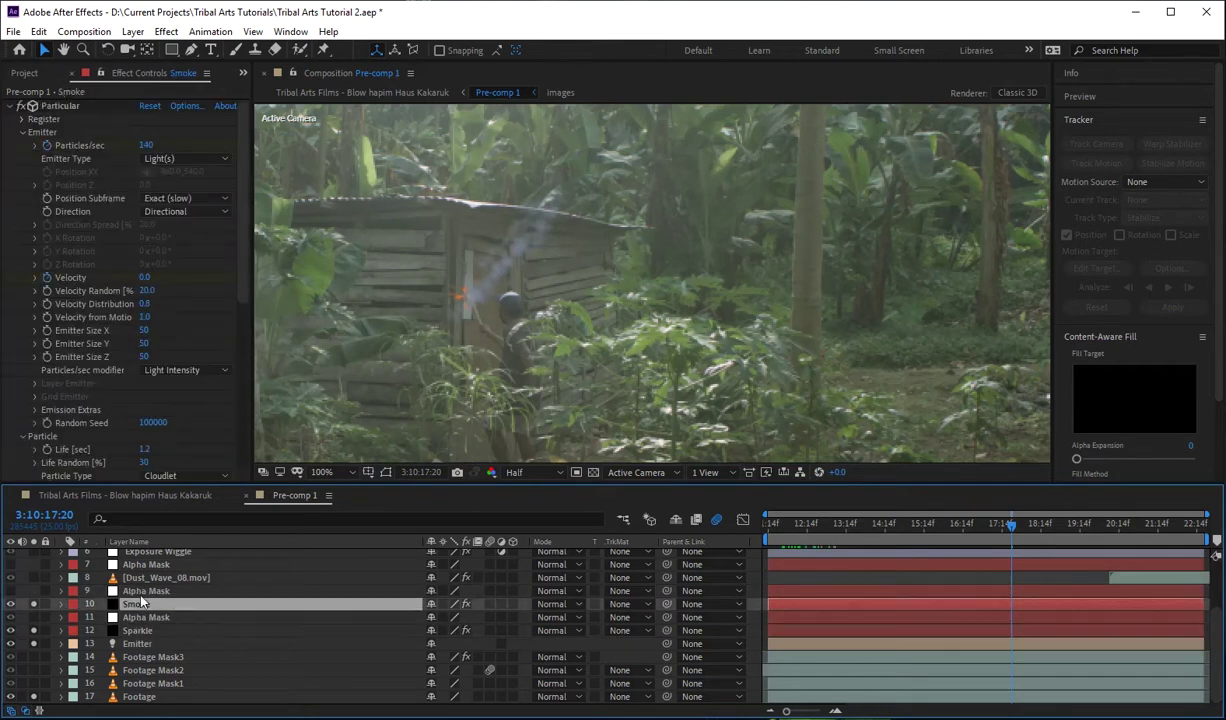
pyautogui.click(141, 591)
pyautogui.click(136, 604)
pyautogui.click(134, 591)
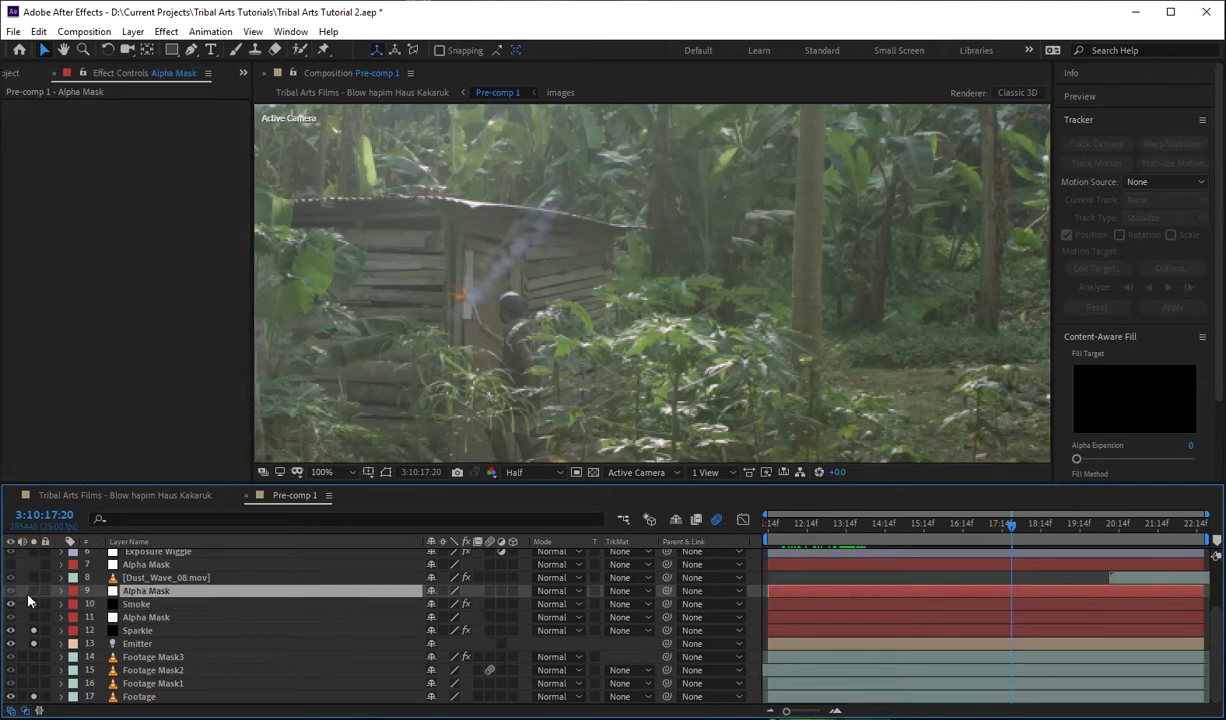
# Solo layers 9–11 together, scrub to frame 15:11, then turn soloing off to show the full footage
pyautogui.moveTo(33, 591); pyautogui.dragTo(33, 617)
pyautogui.scroll(-2, 713, 298)
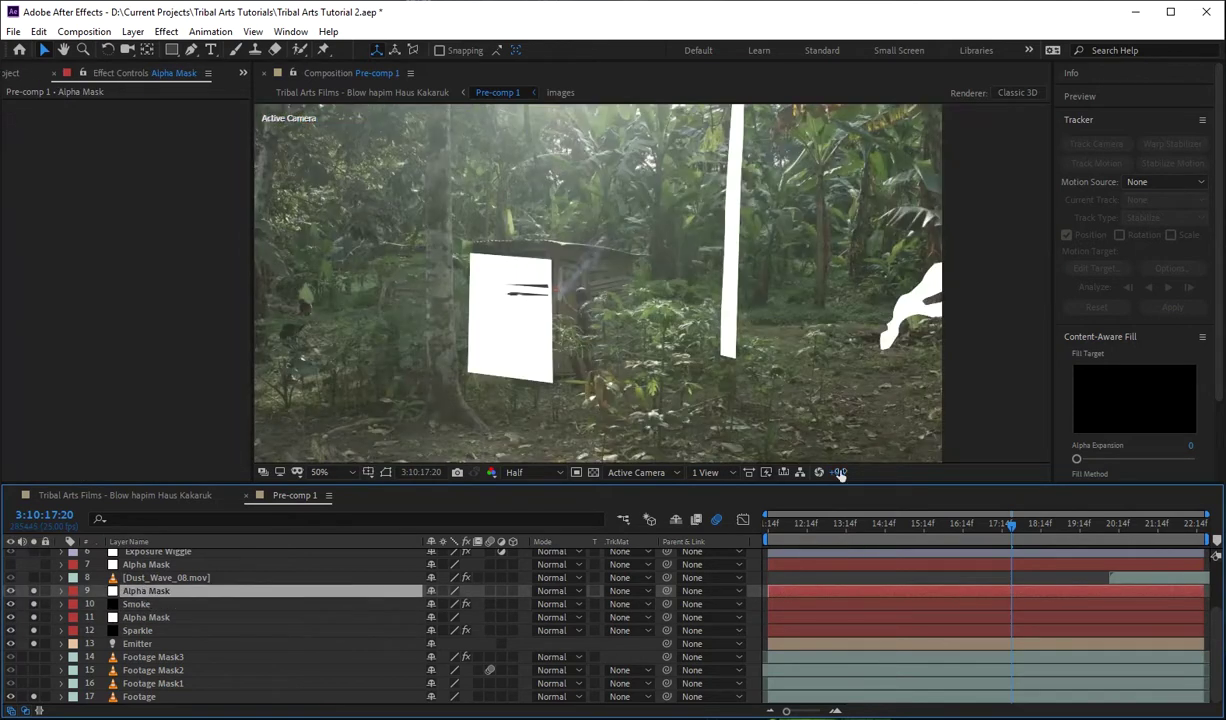
pyautogui.moveTo(827, 532); pyautogui.dragTo(918, 540)
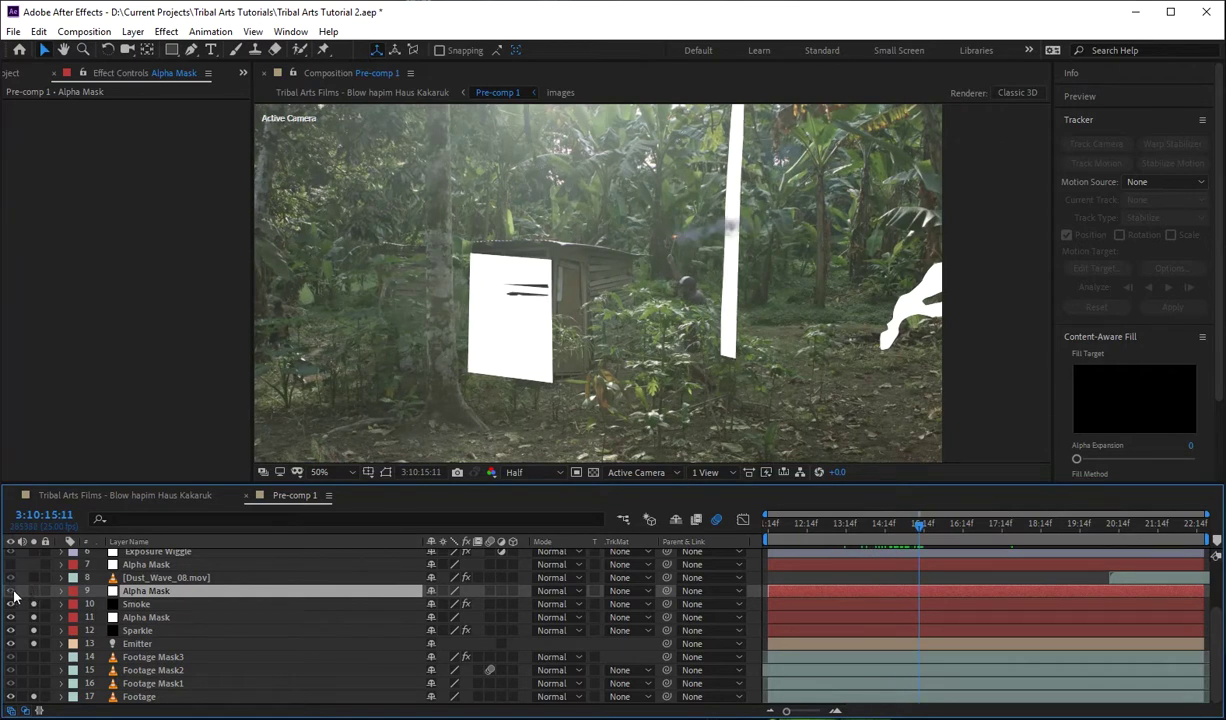
pyautogui.click(34, 618)
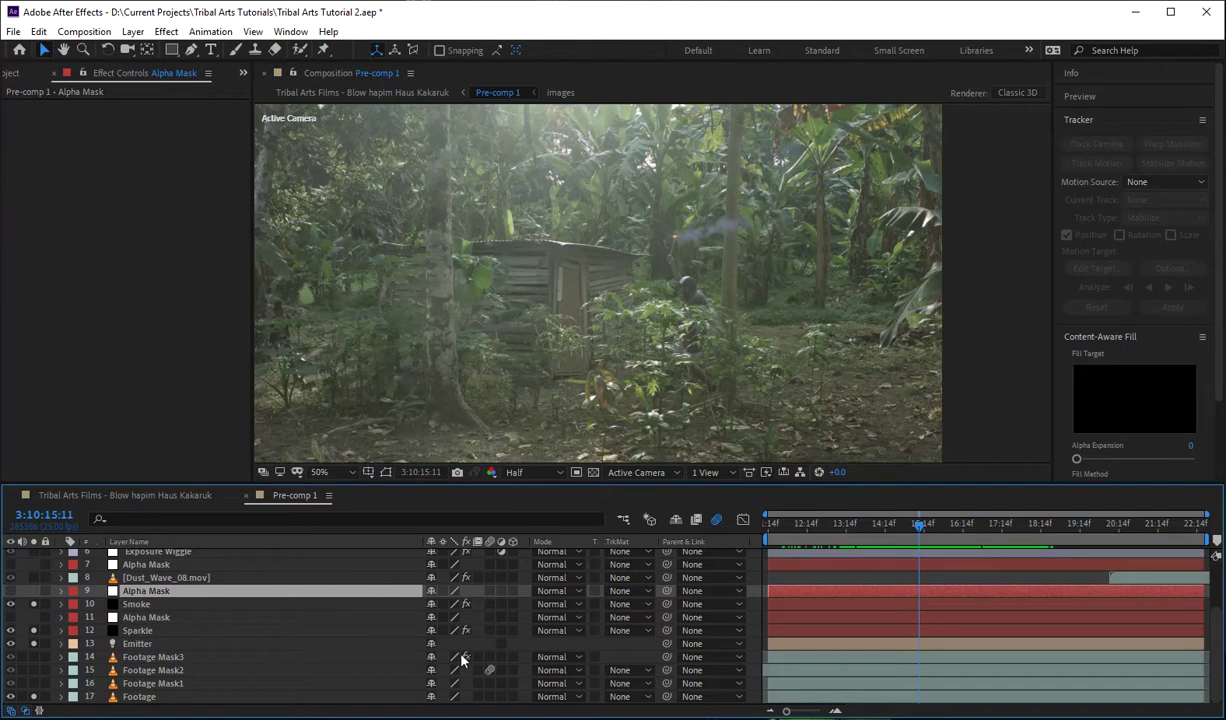
# Set Sparkle's TrkMat to Alpha Inverted Matte "Alpha Mask"
pyautogui.click(137, 630)
pyautogui.scroll(-2, 648, 314)
pyautogui.scroll(4, 648, 314)
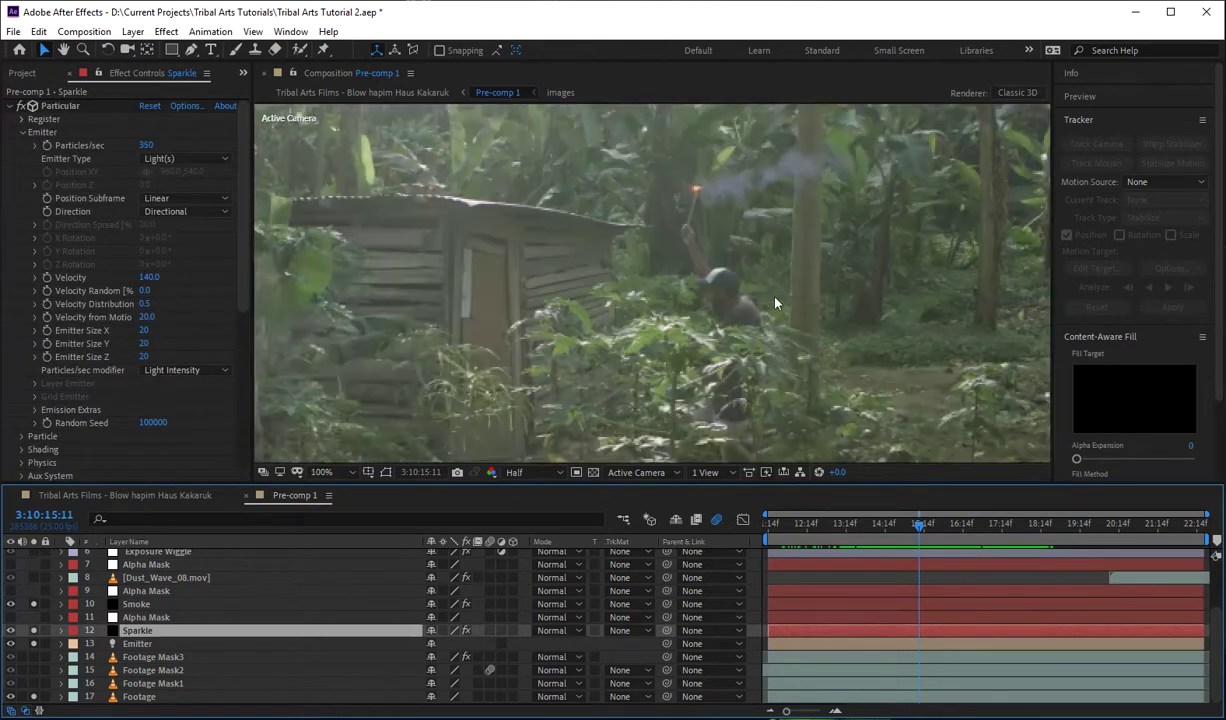
pyautogui.press('v')
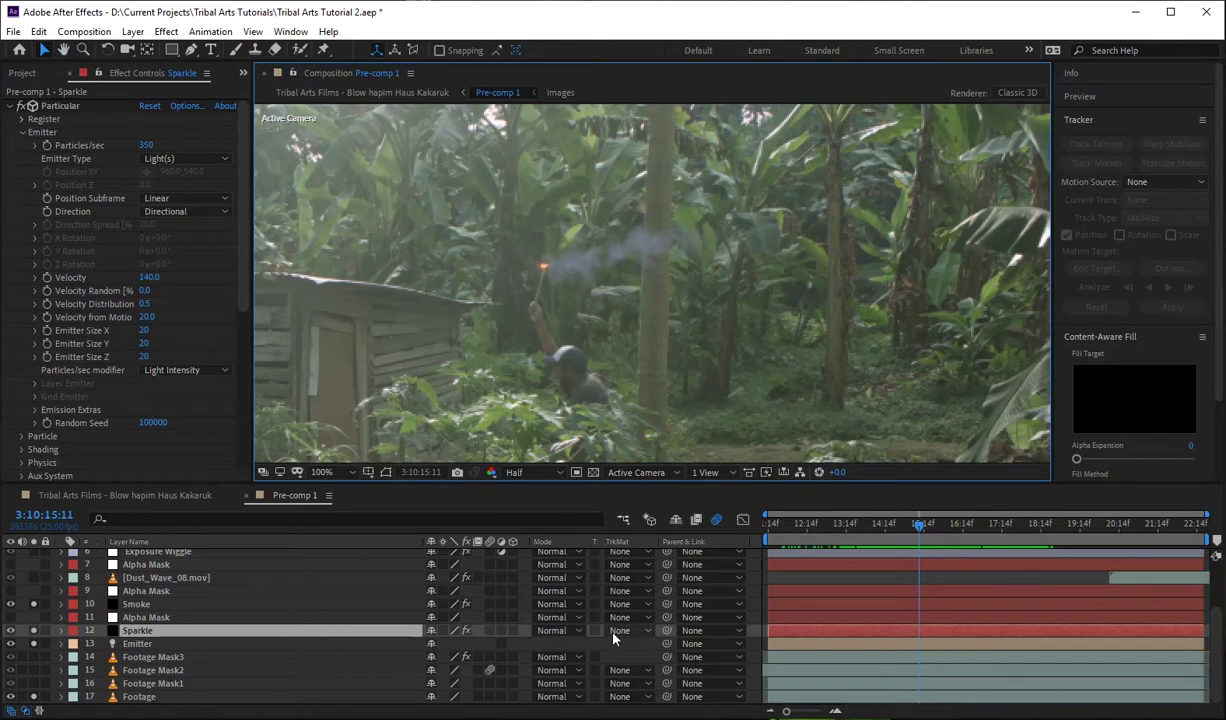
pyautogui.click(145, 618)
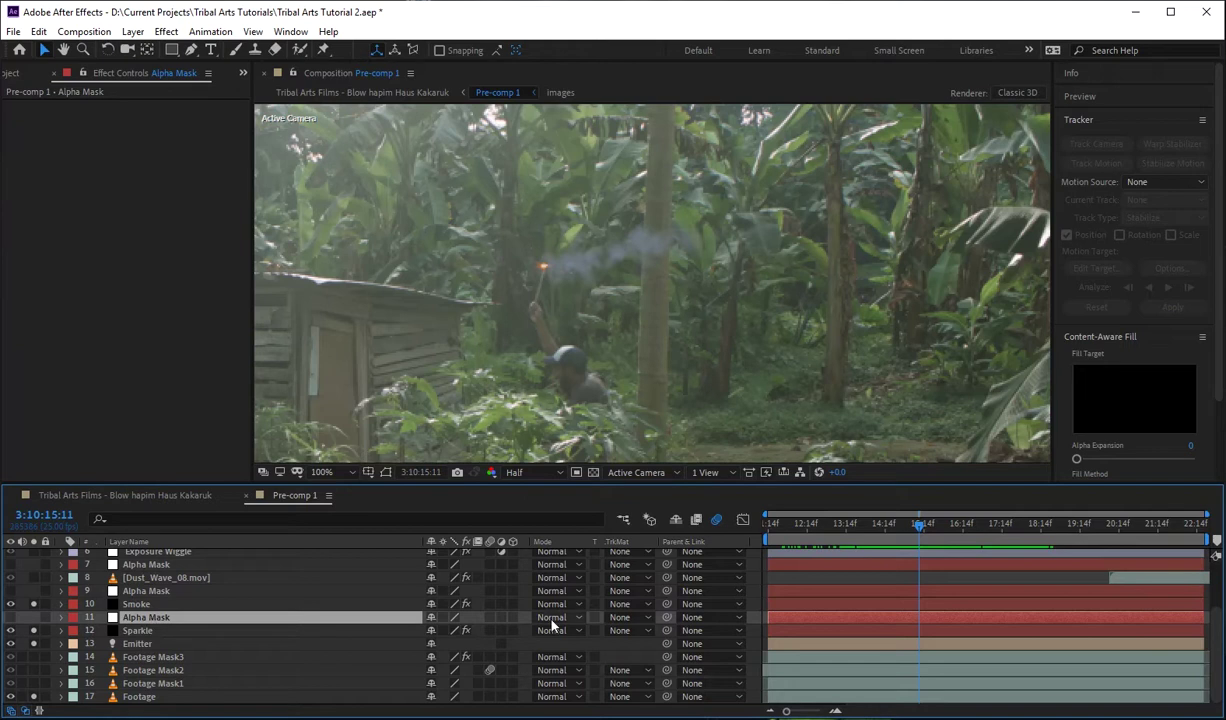
pyautogui.click(622, 630)
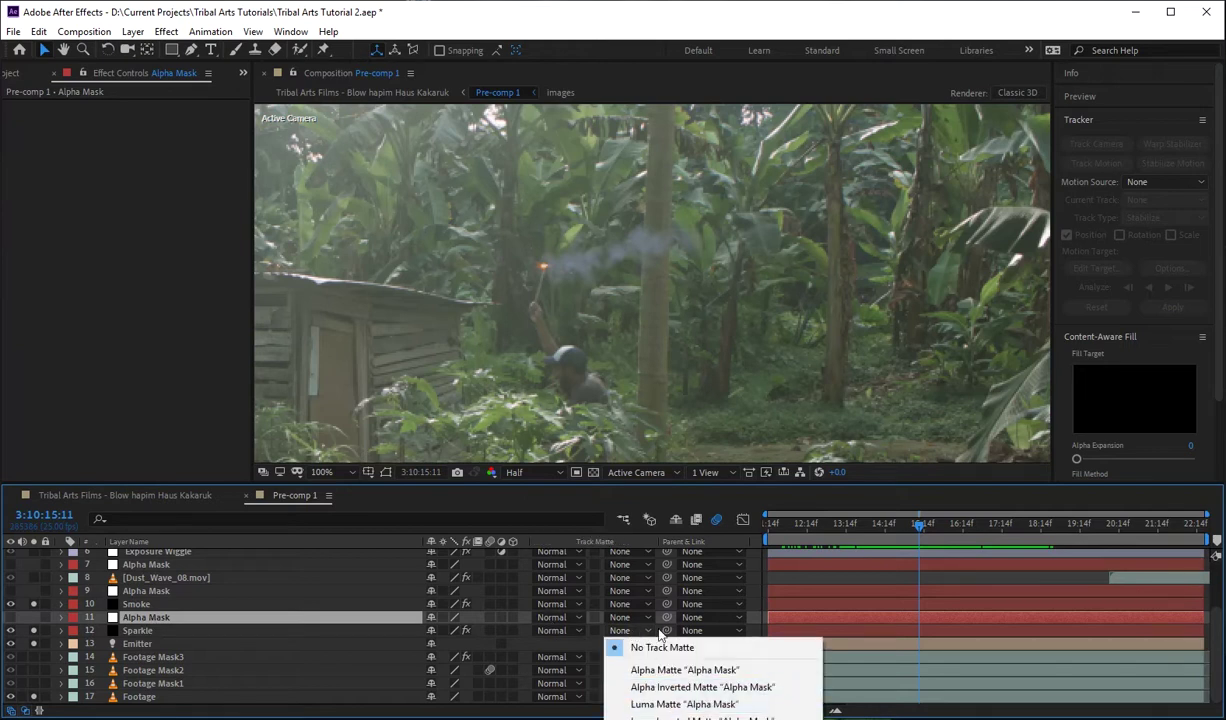
pyautogui.click(692, 690)
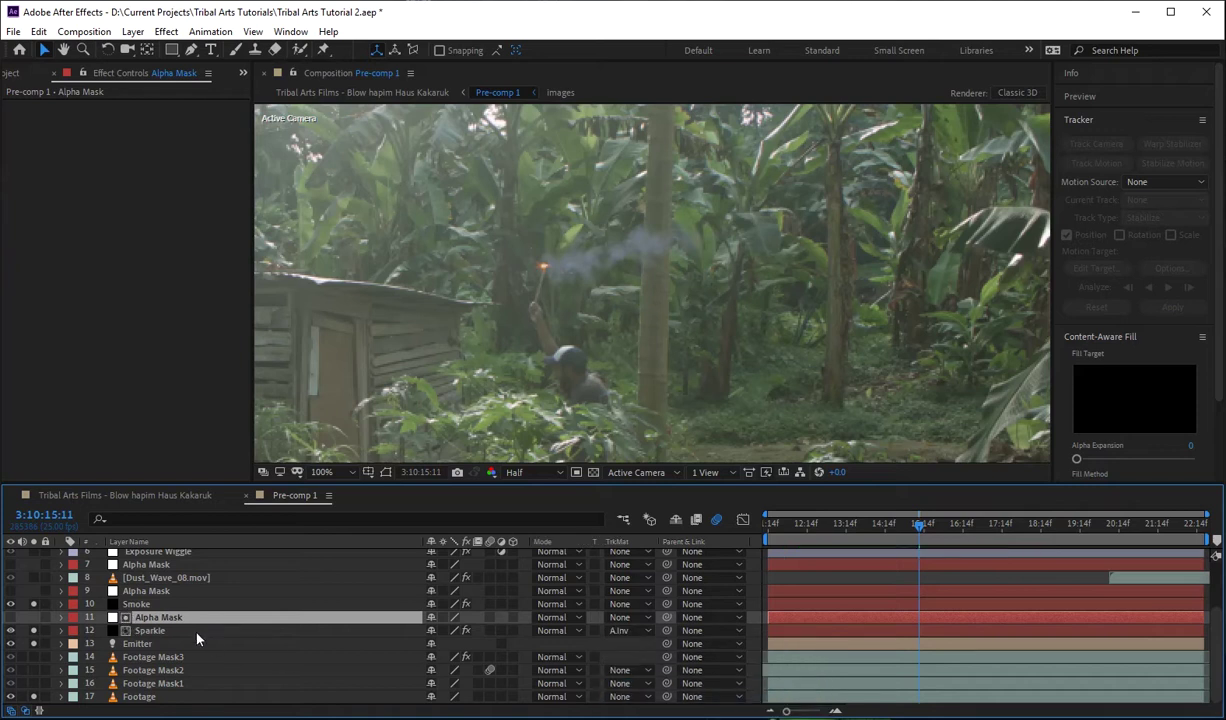
# Scrub to 15:02 and solo the white matte cards to compare against the sparkle
pyautogui.moveTo(905, 541); pyautogui.dragTo(895, 540)
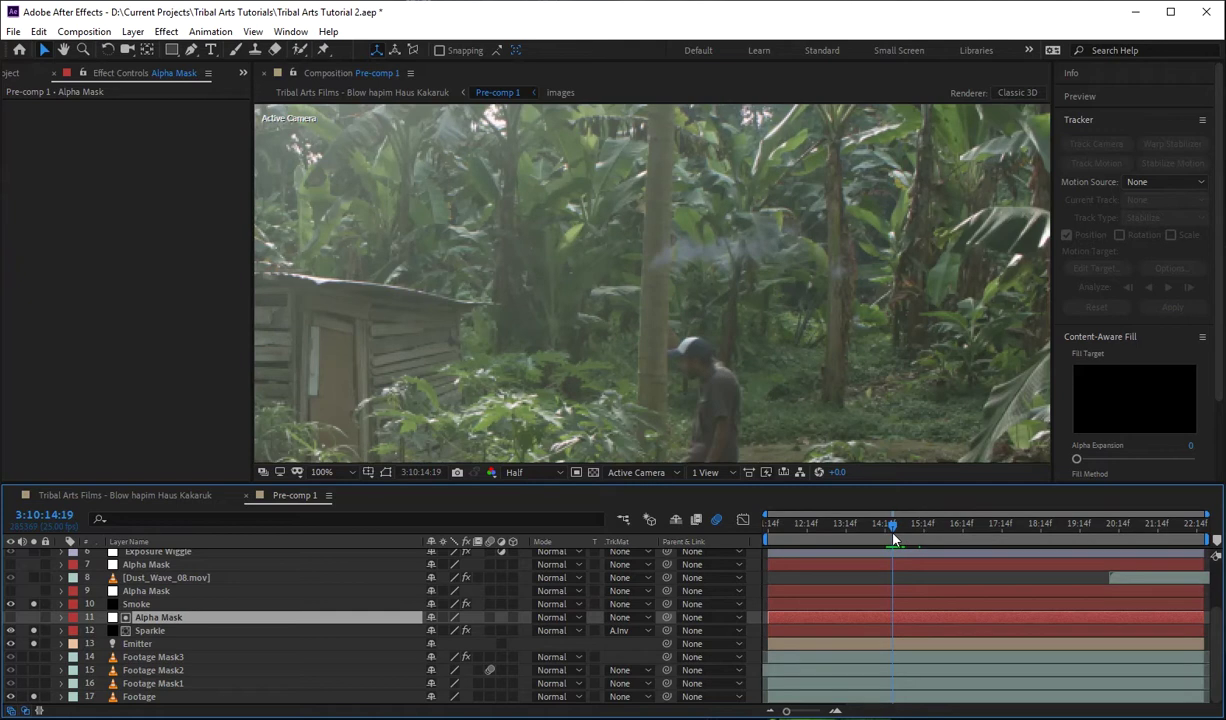
pyautogui.click(32, 625)
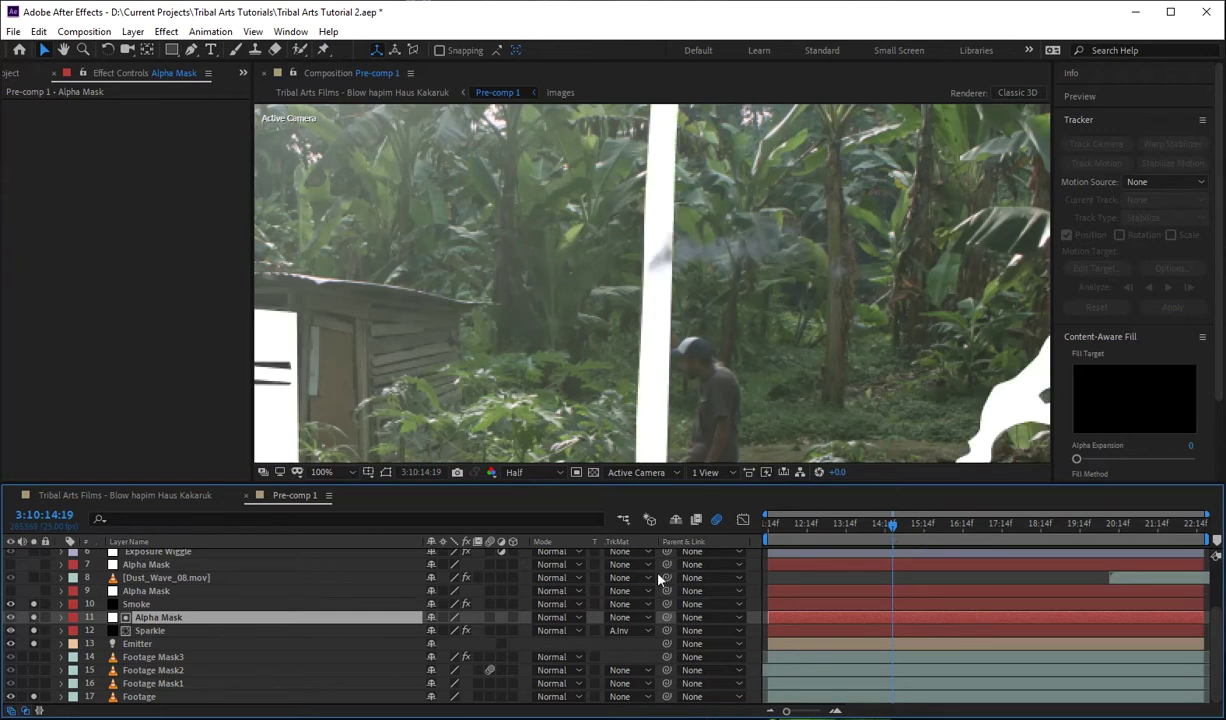
pyautogui.moveTo(898, 537)
pyautogui.mouseDown()
pyautogui.moveTo(889, 545)
pyautogui.moveTo(908, 548)
pyautogui.mouseUp()
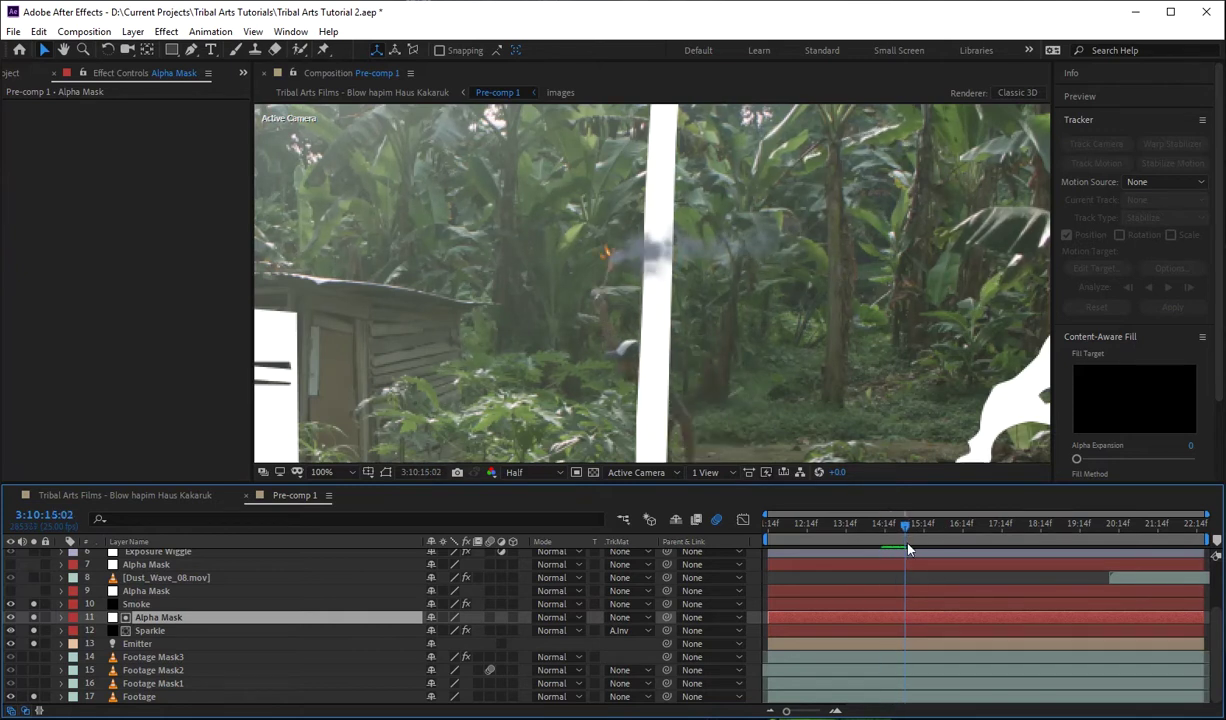
# Unsolo the matte cards and set Smoke's TrkMat to Alpha Inverted Matte "Alpha Mask"
pyautogui.click(34, 629)
pyautogui.click(137, 604)
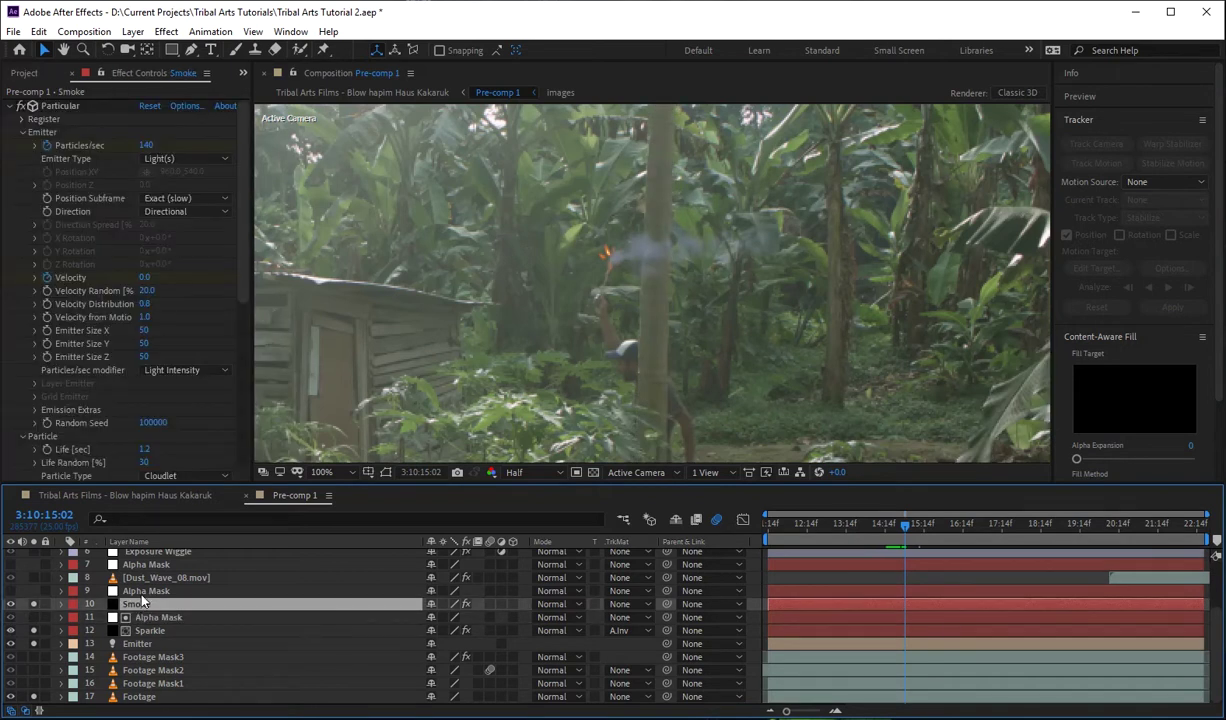
pyautogui.click(143, 594)
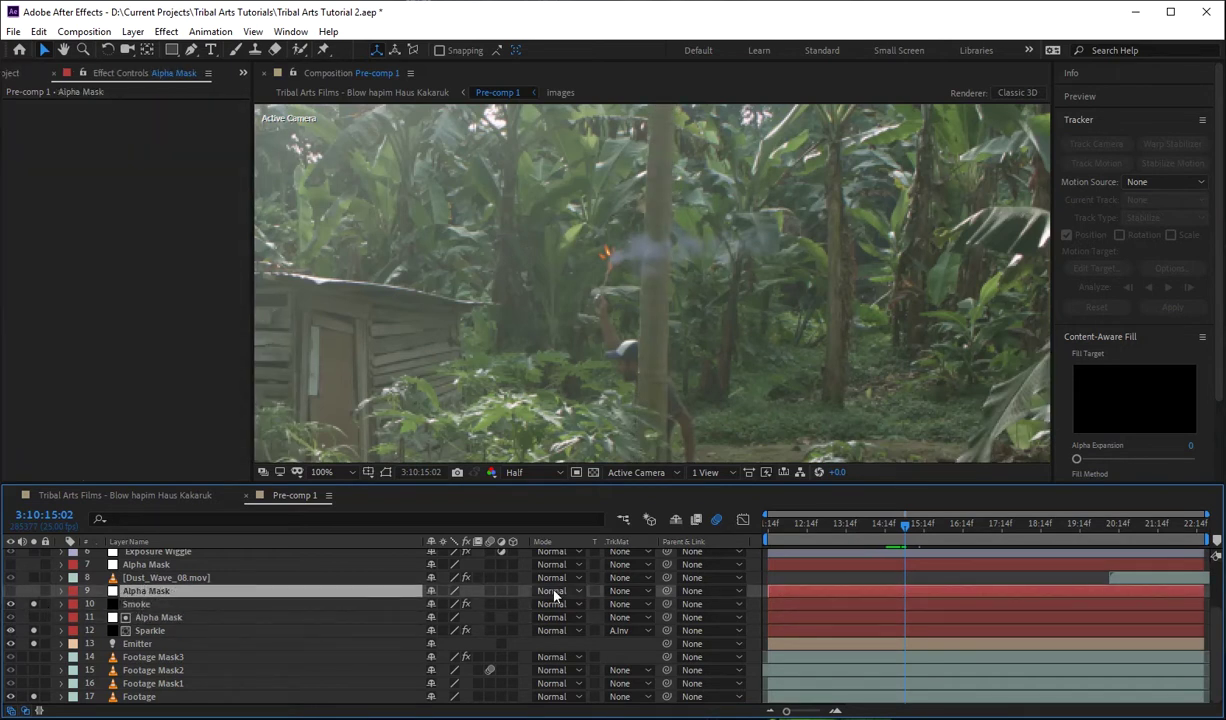
pyautogui.click(618, 605)
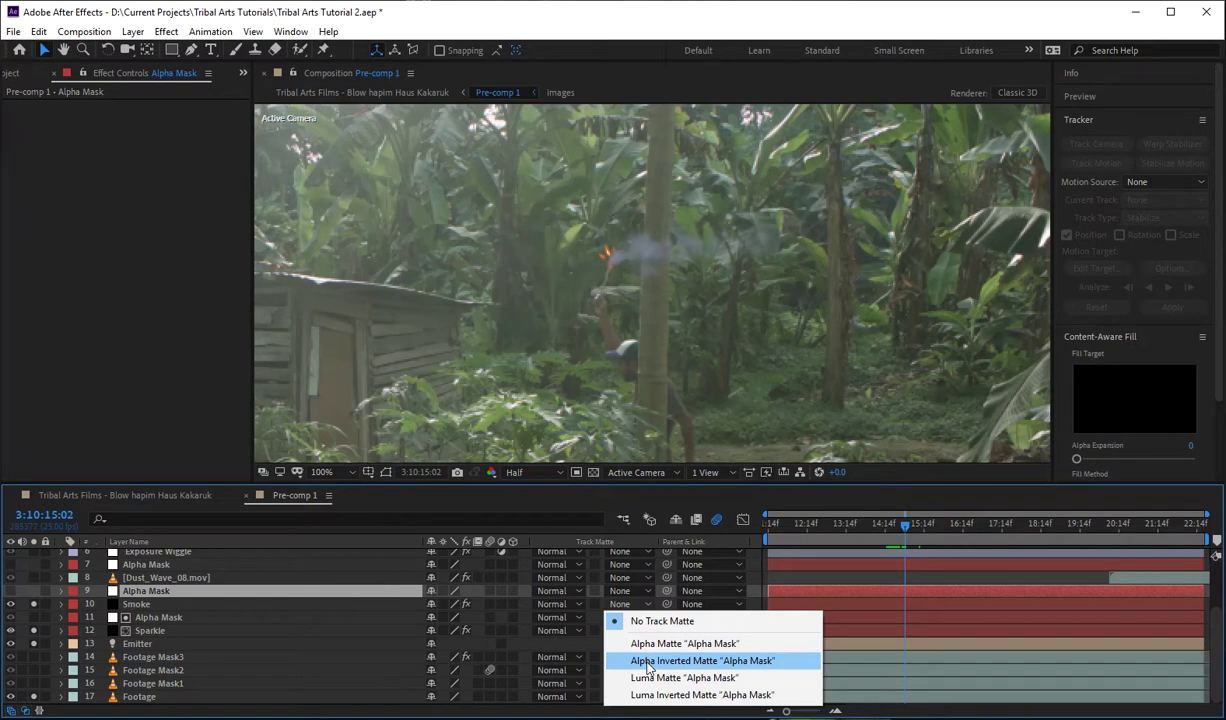
pyautogui.click(648, 662)
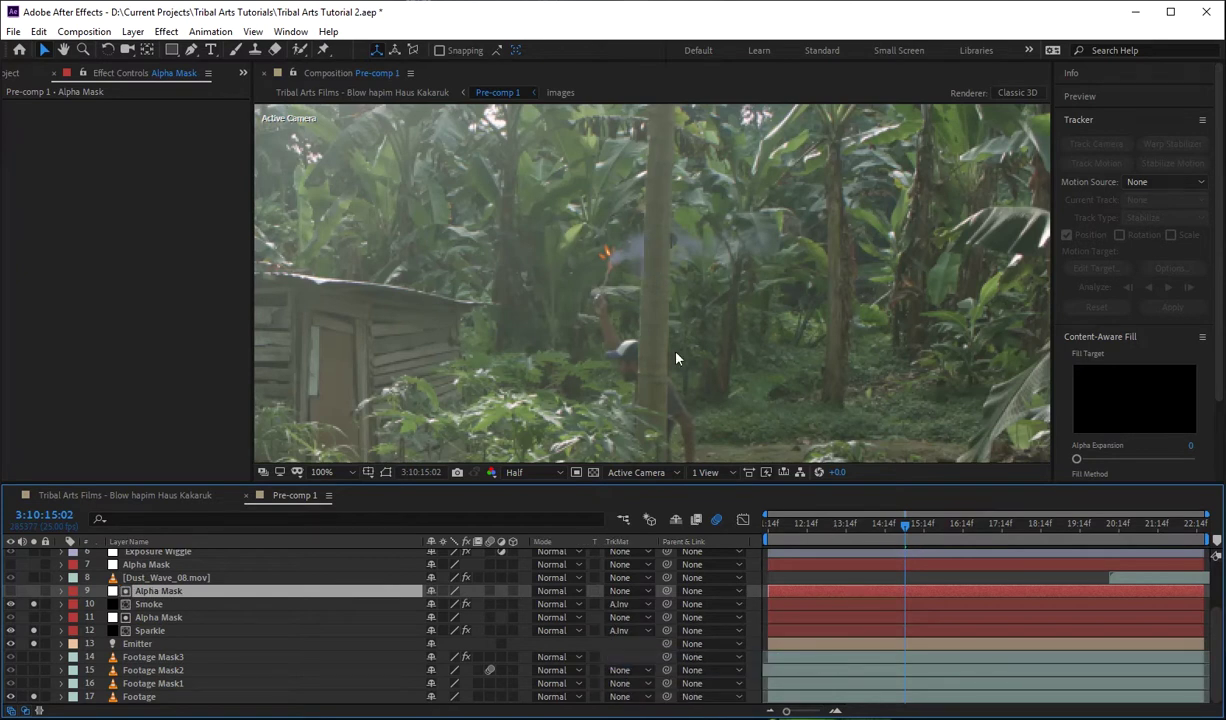
pyautogui.moveTo(805, 535); pyautogui.dragTo(991, 566)
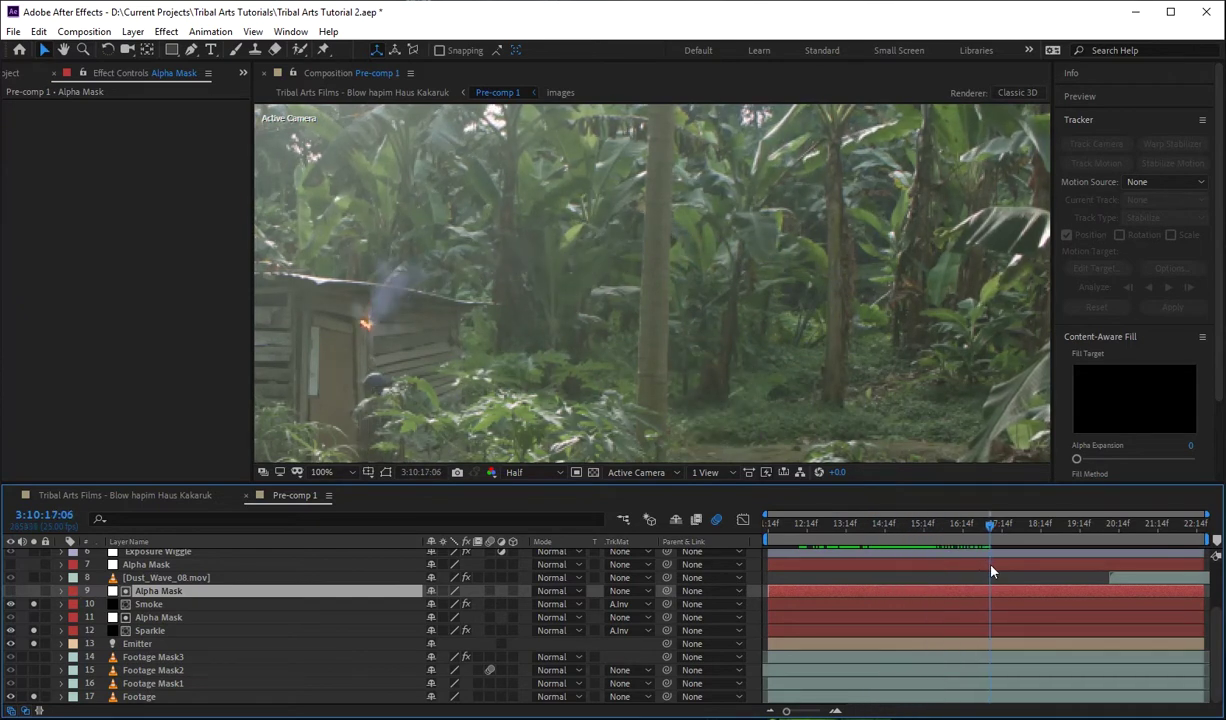
pyautogui.click(737, 378)
pyautogui.scroll(1, 737, 378)
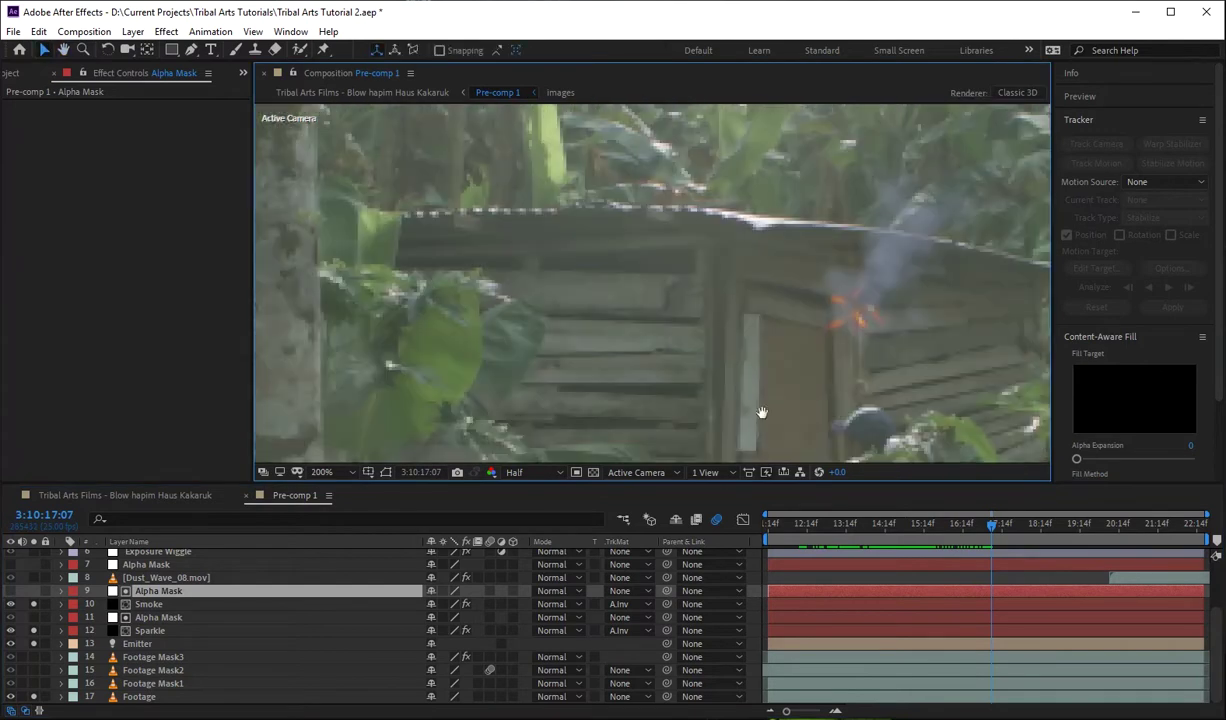
pyautogui.scroll(1, 450, 258)
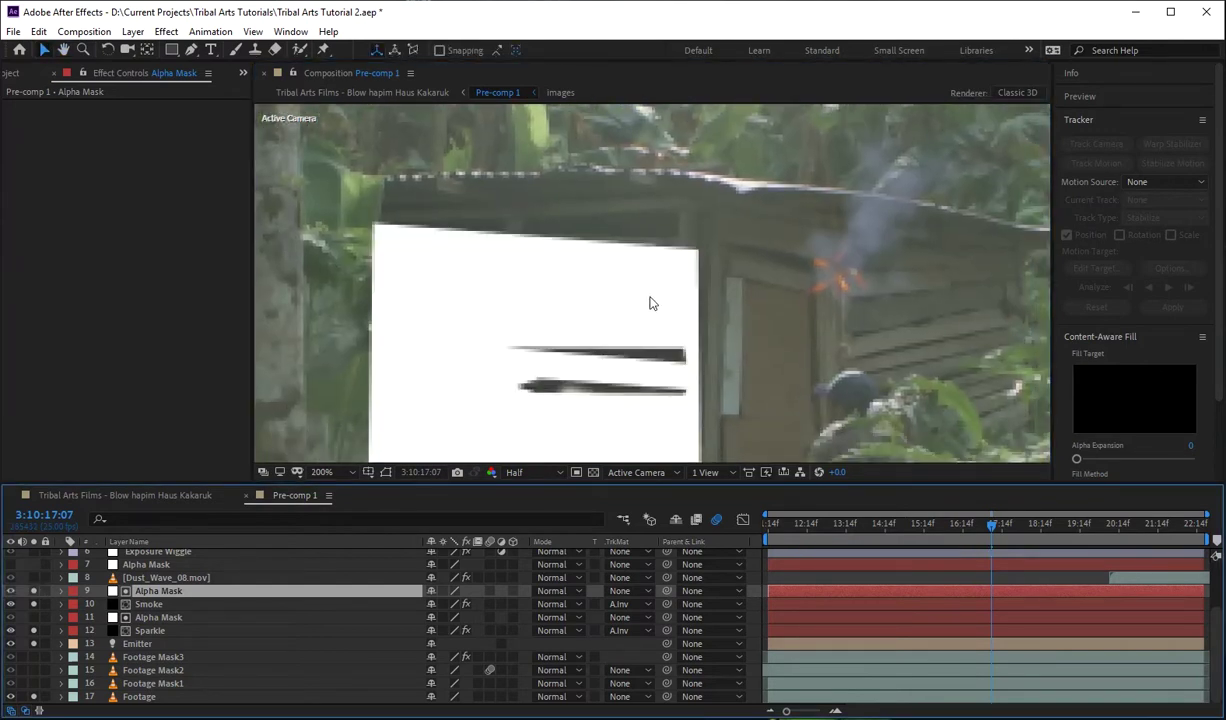
pyautogui.moveTo(632, 309); pyautogui.dragTo(617, 248)
pyautogui.click(33, 591)
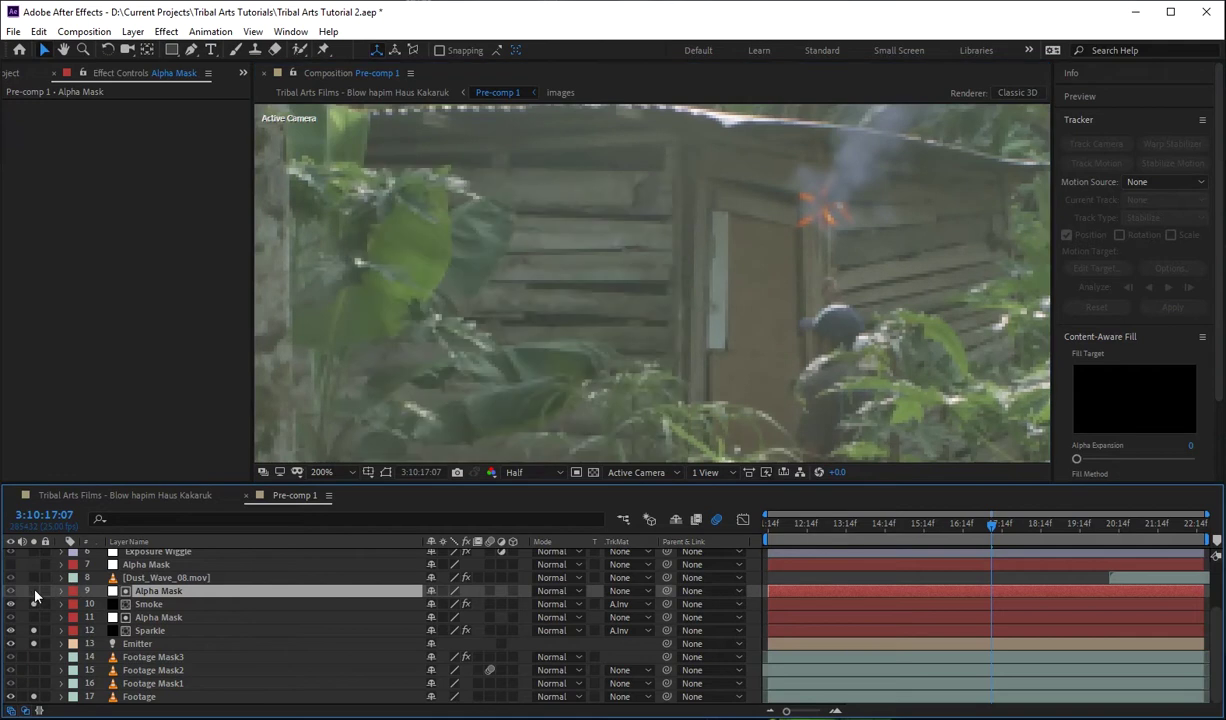
pyautogui.moveTo(994, 534); pyautogui.dragTo(1026, 561)
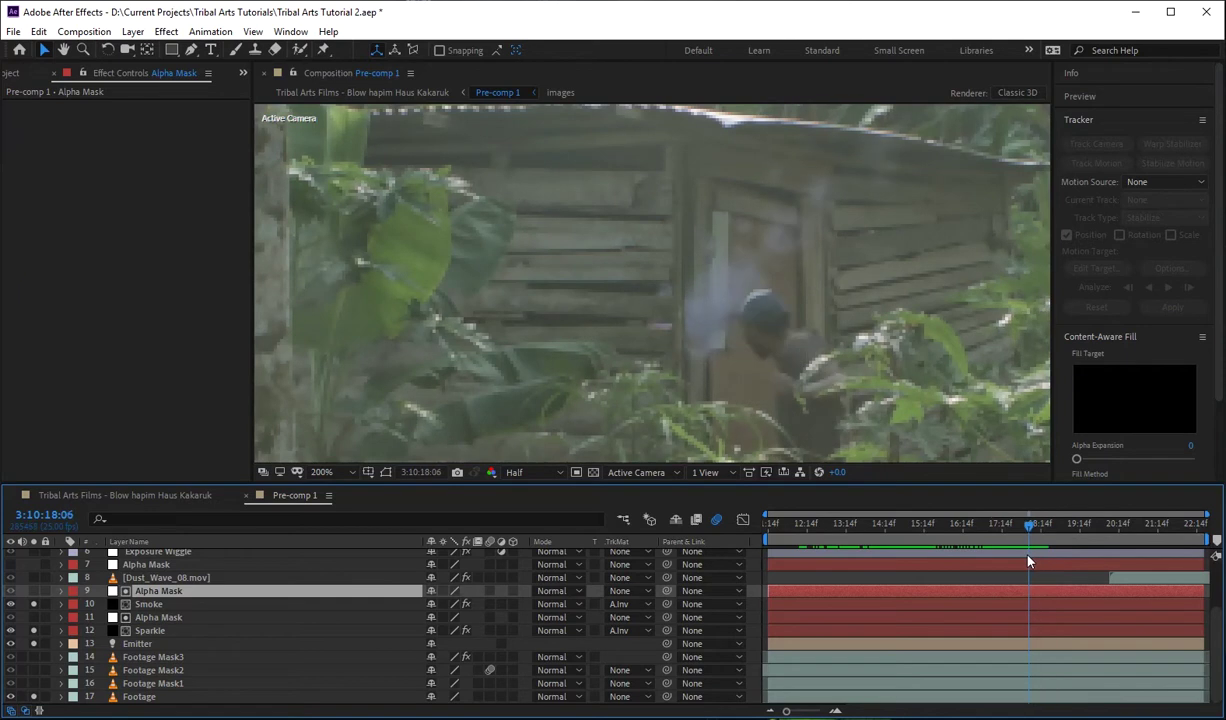
pyautogui.click(33, 591)
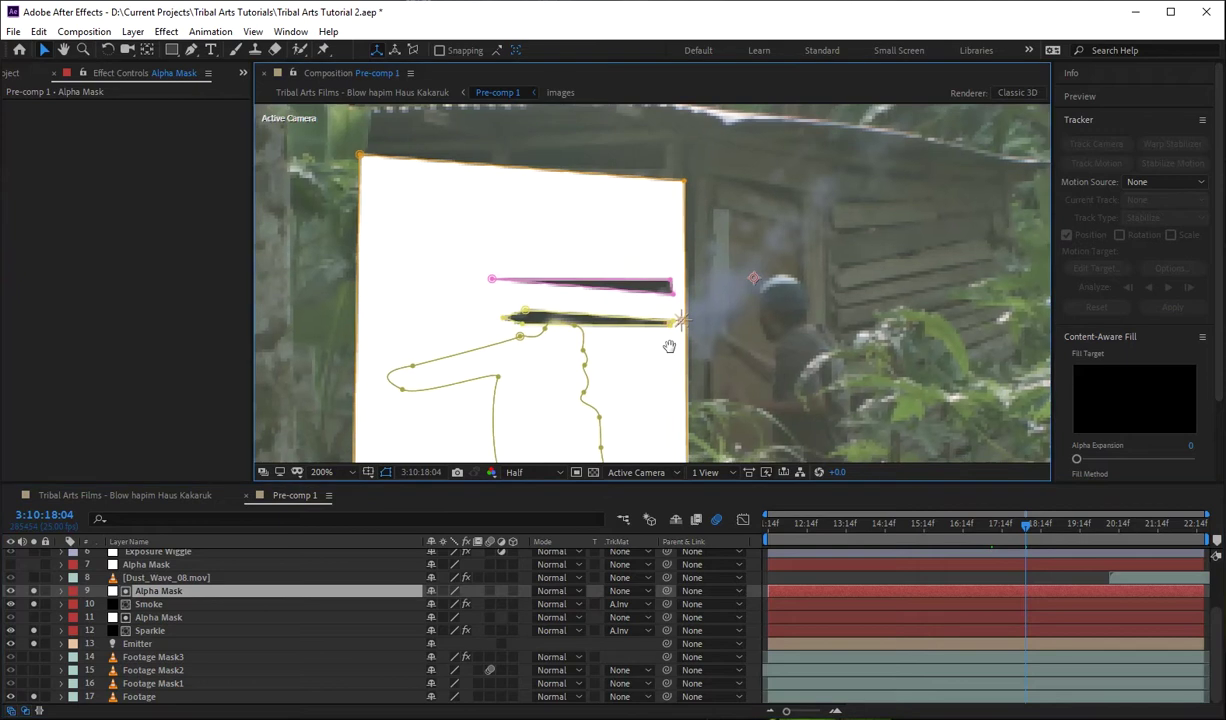
pyautogui.moveTo(1026, 523); pyautogui.dragTo(1122, 551)
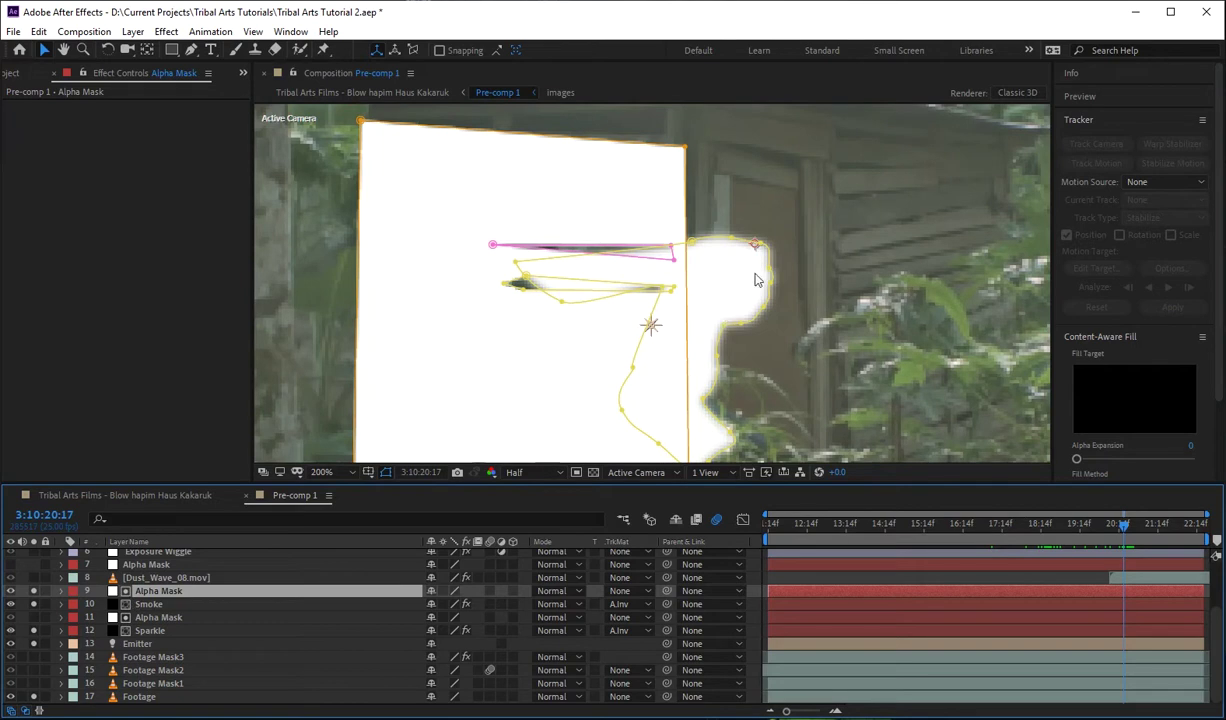
pyautogui.moveTo(1090, 541)
pyautogui.mouseDown()
pyautogui.moveTo(1075, 545)
pyautogui.moveTo(1124, 557)
pyautogui.moveTo(1104, 544)
pyautogui.mouseUp()
pyautogui.press(',')
pyautogui.click(33, 604)
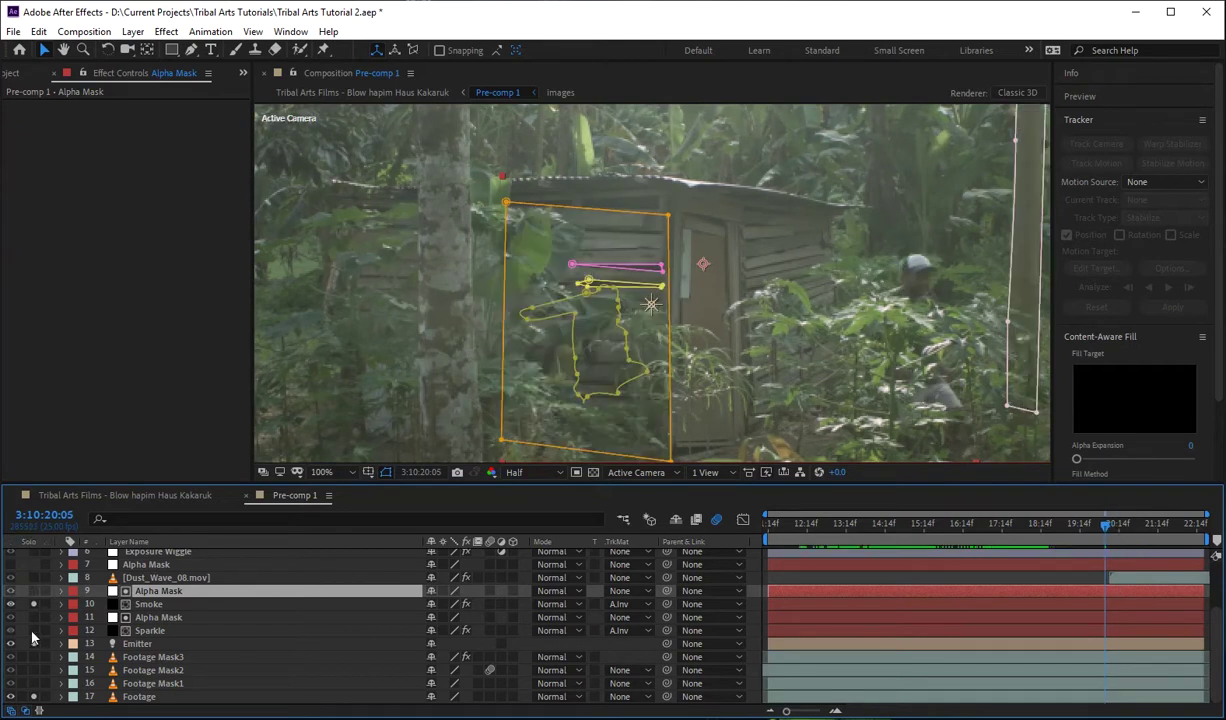
pyautogui.click(33, 643)
pyautogui.scroll(-2, 501, 279)
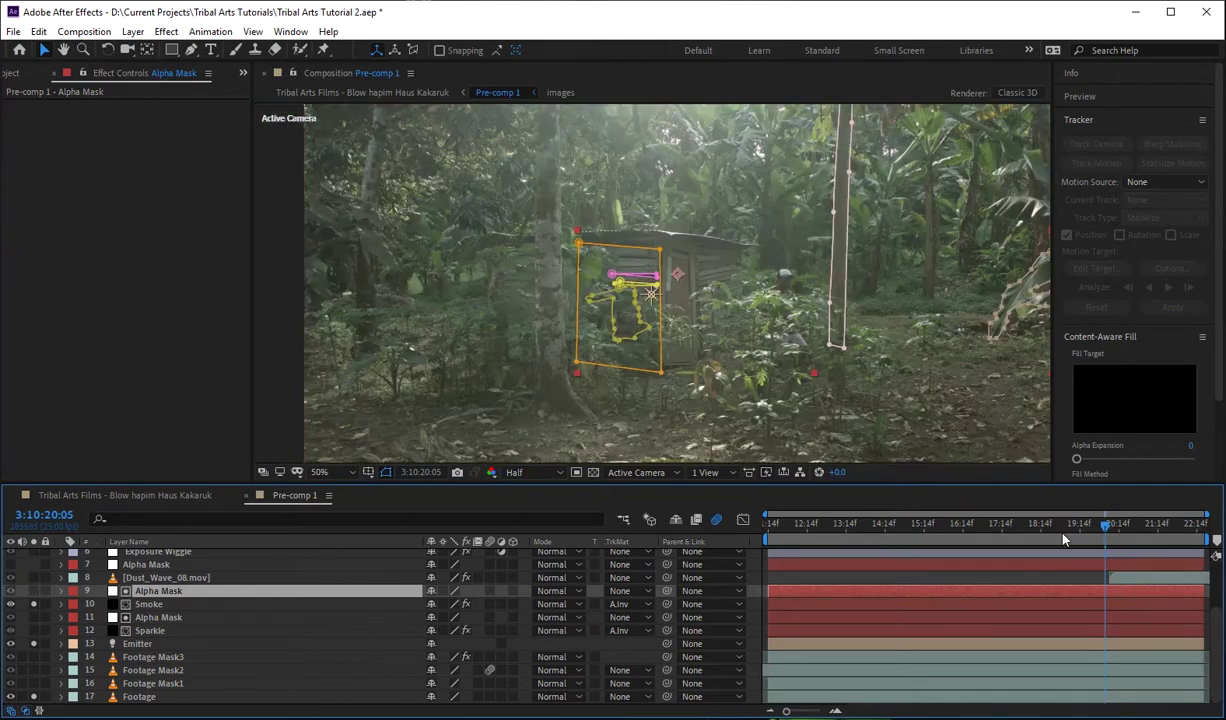
pyautogui.click(918, 546)
pyautogui.moveTo(647, 359); pyautogui.dragTo(529, 359)
pyautogui.click(830, 545)
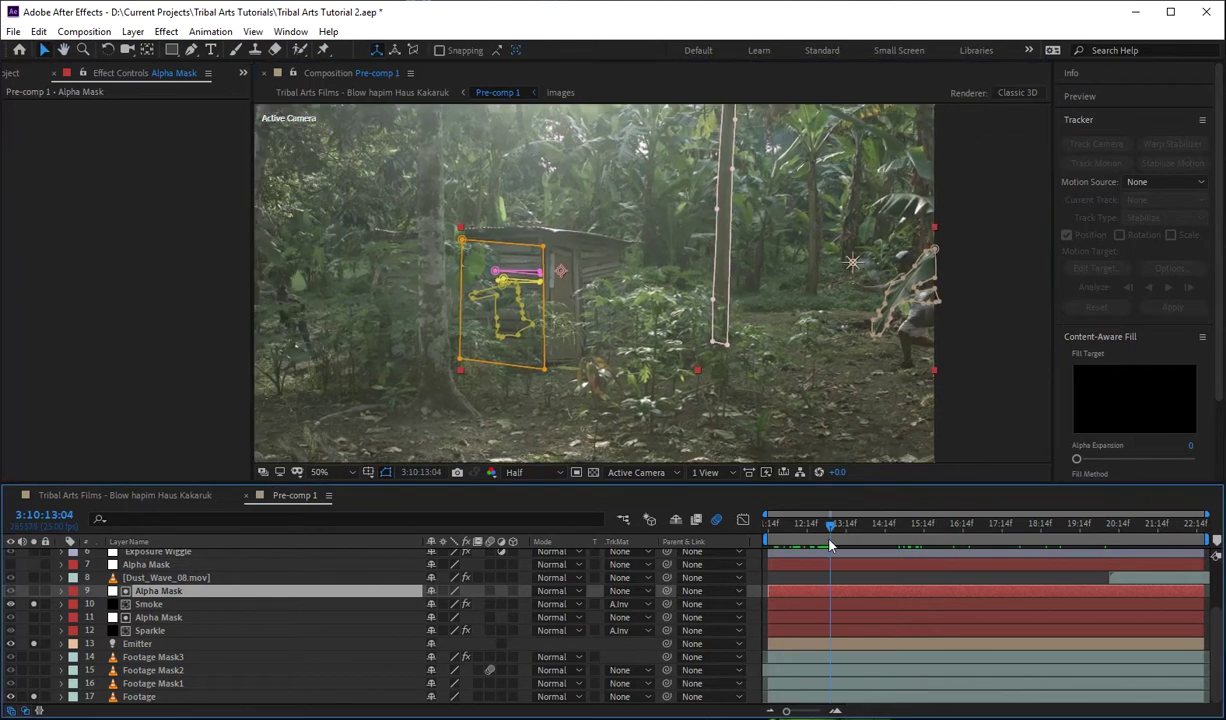
pyautogui.moveTo(830, 545)
pyautogui.mouseDown()
pyautogui.moveTo(775, 545)
pyautogui.moveTo(861, 547)
pyautogui.moveTo(848, 545)
pyautogui.mouseUp()
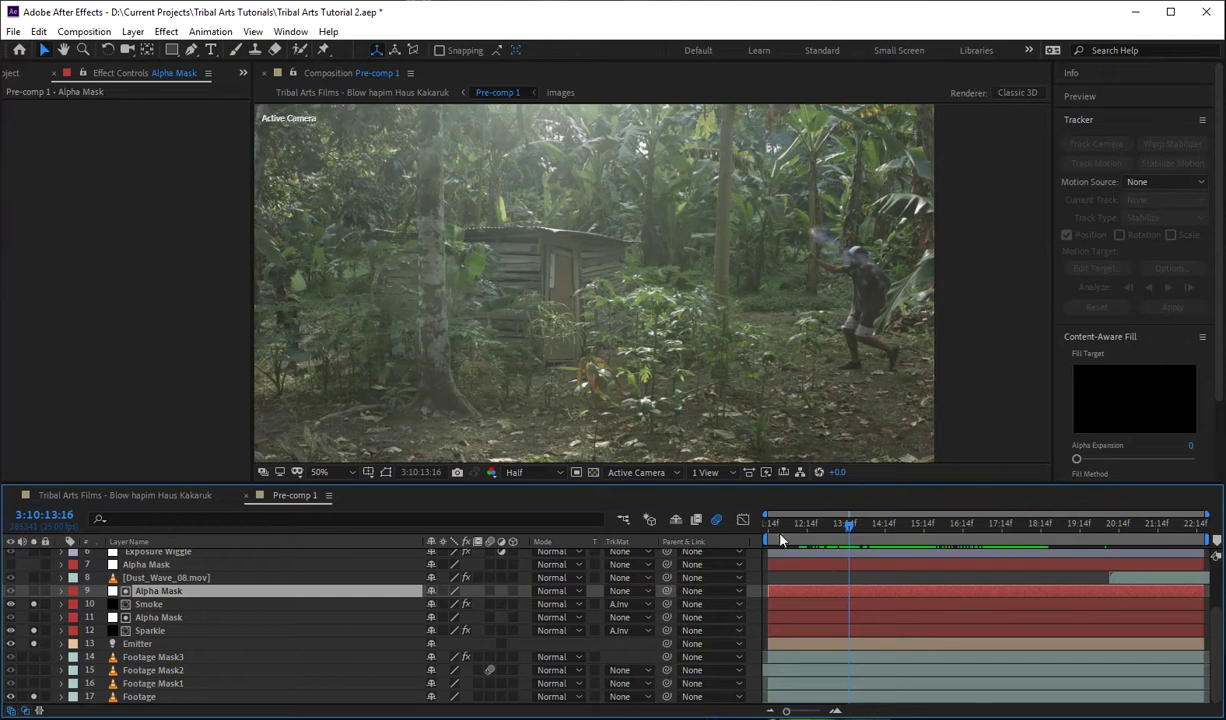
pyautogui.moveTo(782, 540); pyautogui.dragTo(1077, 549)
# Reveal Smoke's keyframed properties with U and scrub to 21:05, where Particles/sec, Velocity, Size reach 0
pyautogui.click(164, 604)
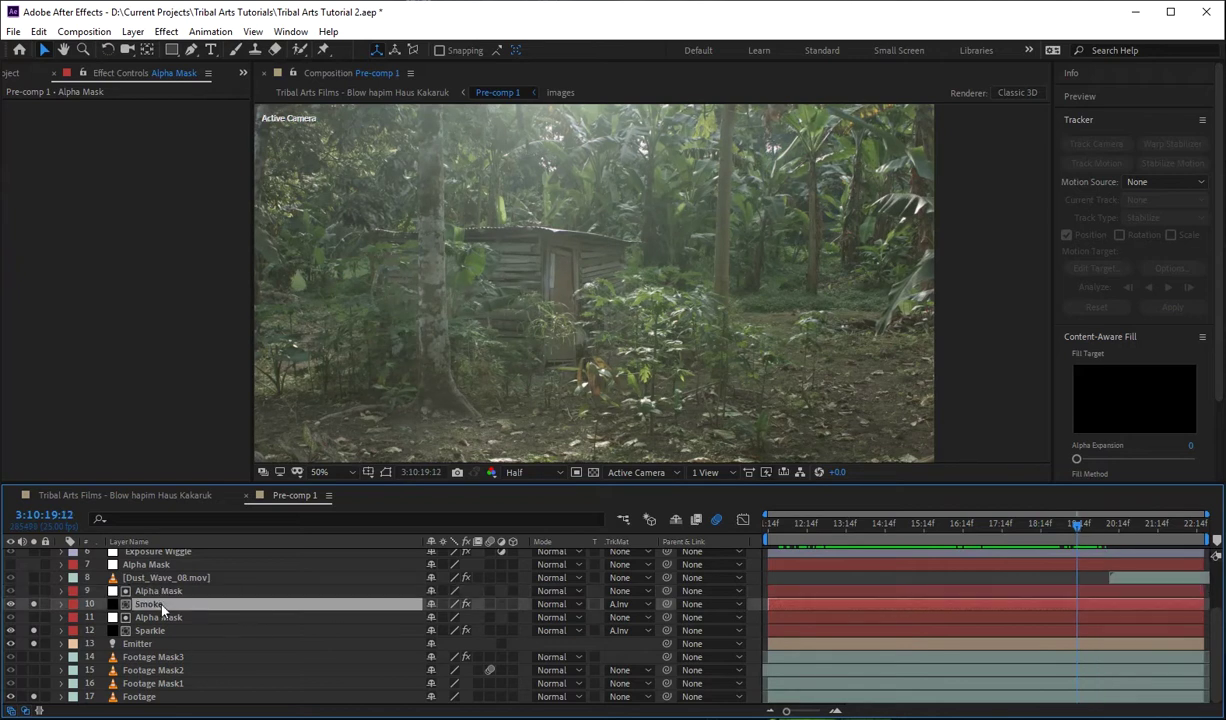
pyautogui.press('u')
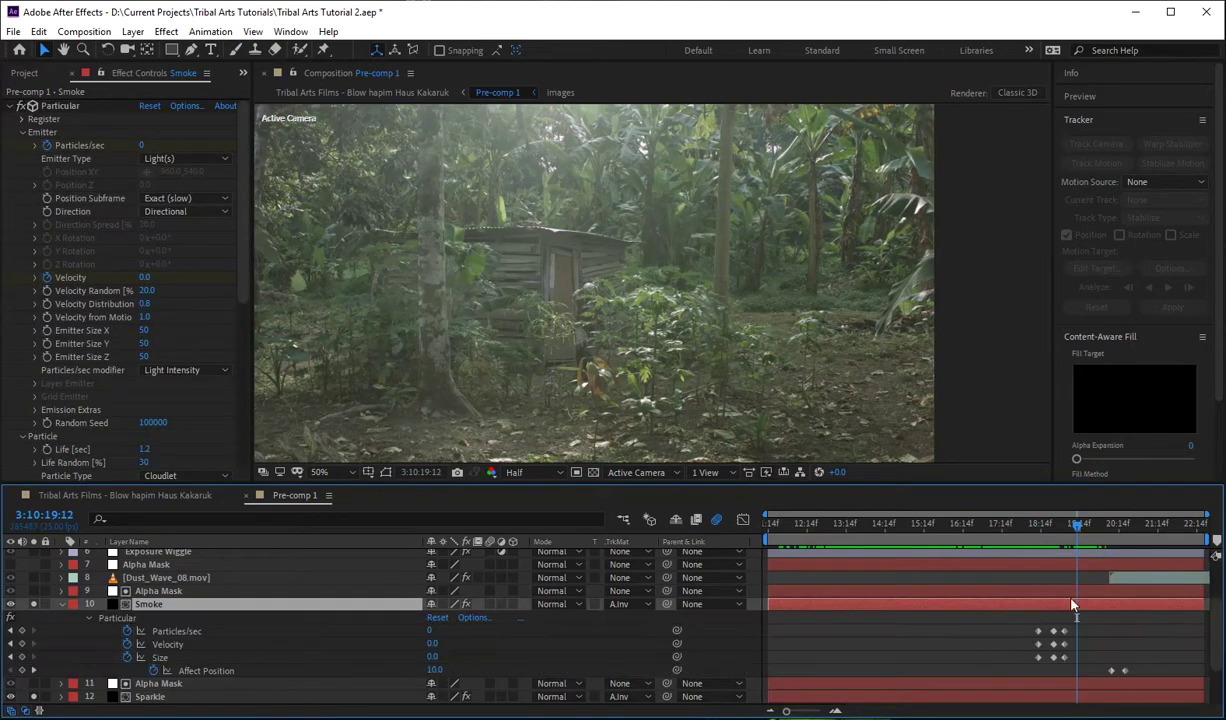
pyautogui.moveTo(1033, 530); pyautogui.dragTo(1041, 531)
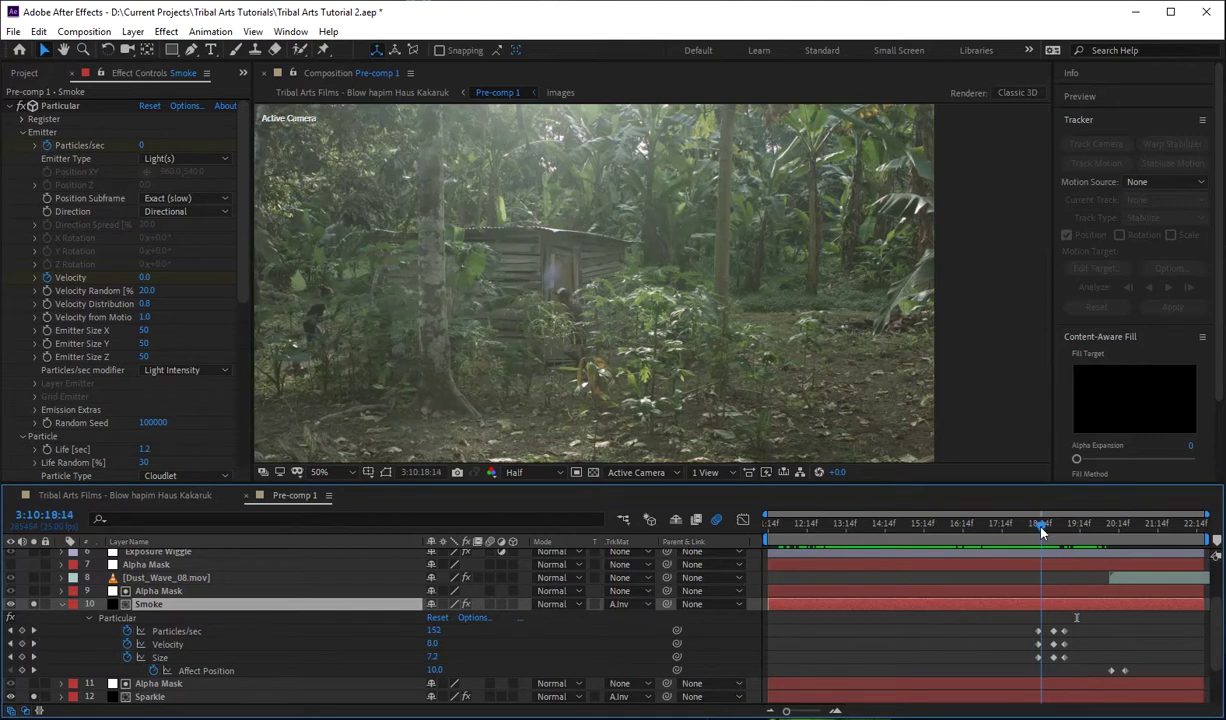
pyautogui.moveTo(1025, 532); pyautogui.dragTo(1051, 538)
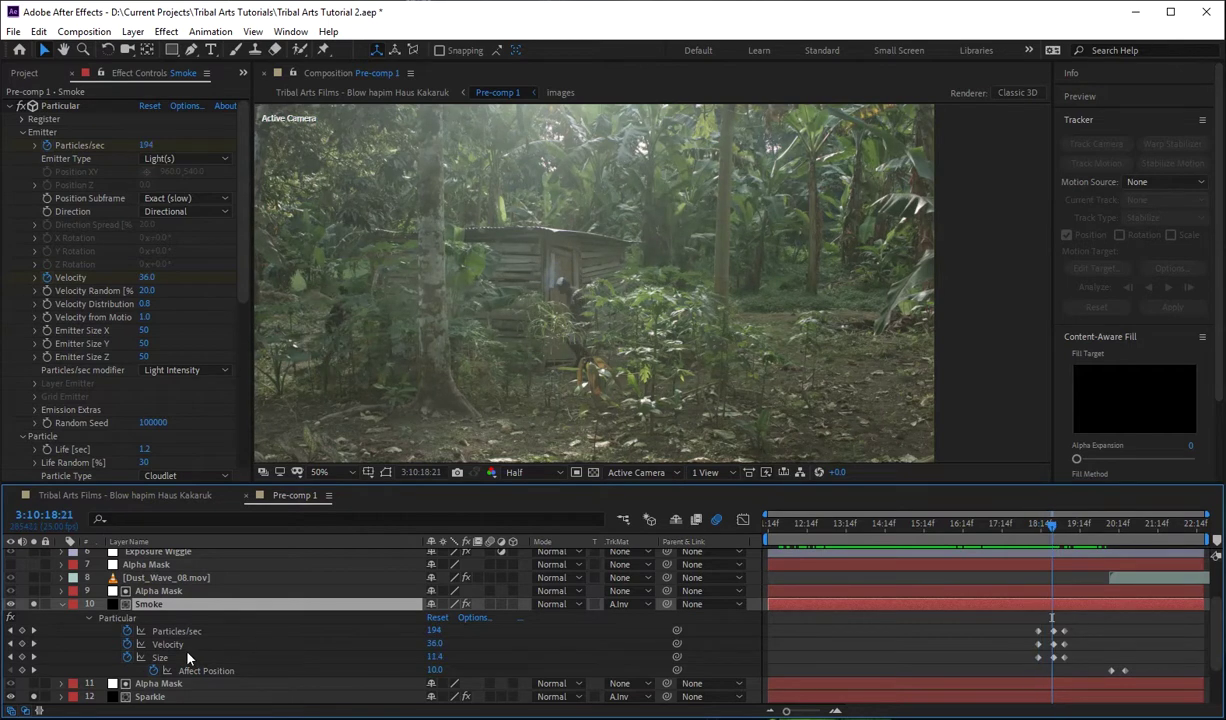
pyautogui.scroll(2, 449, 346)
pyautogui.moveTo(452, 349); pyautogui.dragTo(585, 327)
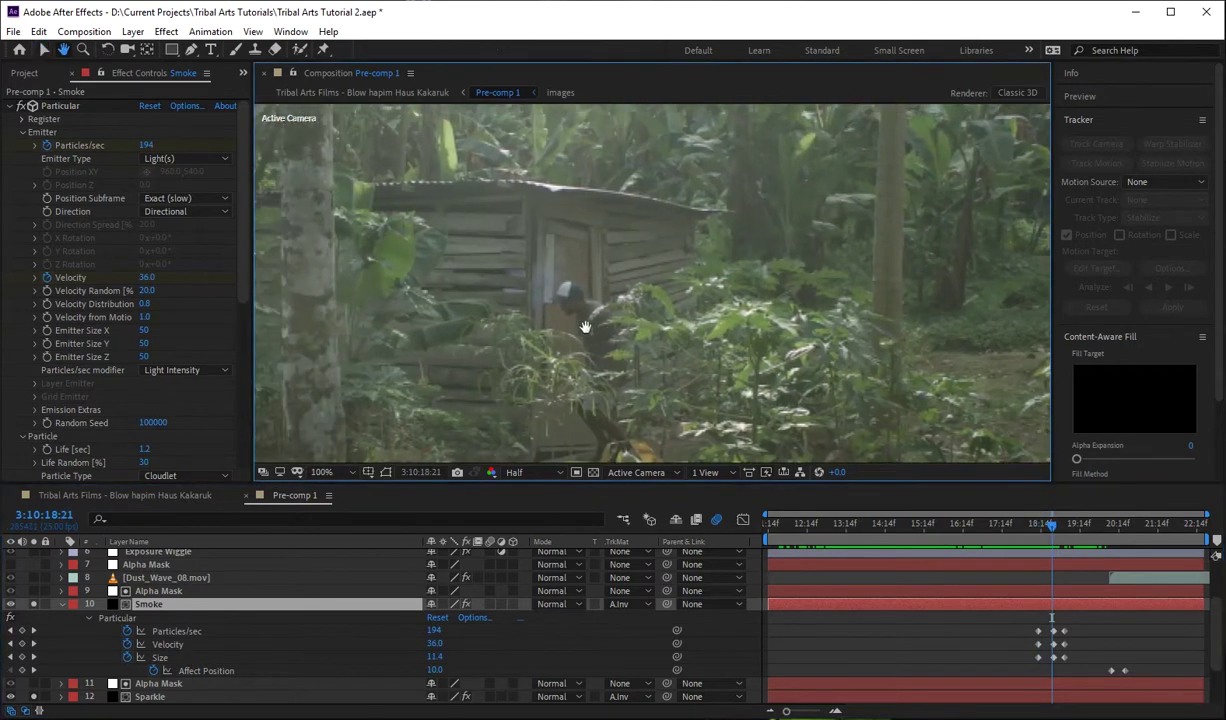
pyautogui.press('v')
pyautogui.moveTo(1051, 540); pyautogui.dragTo(1136, 540)
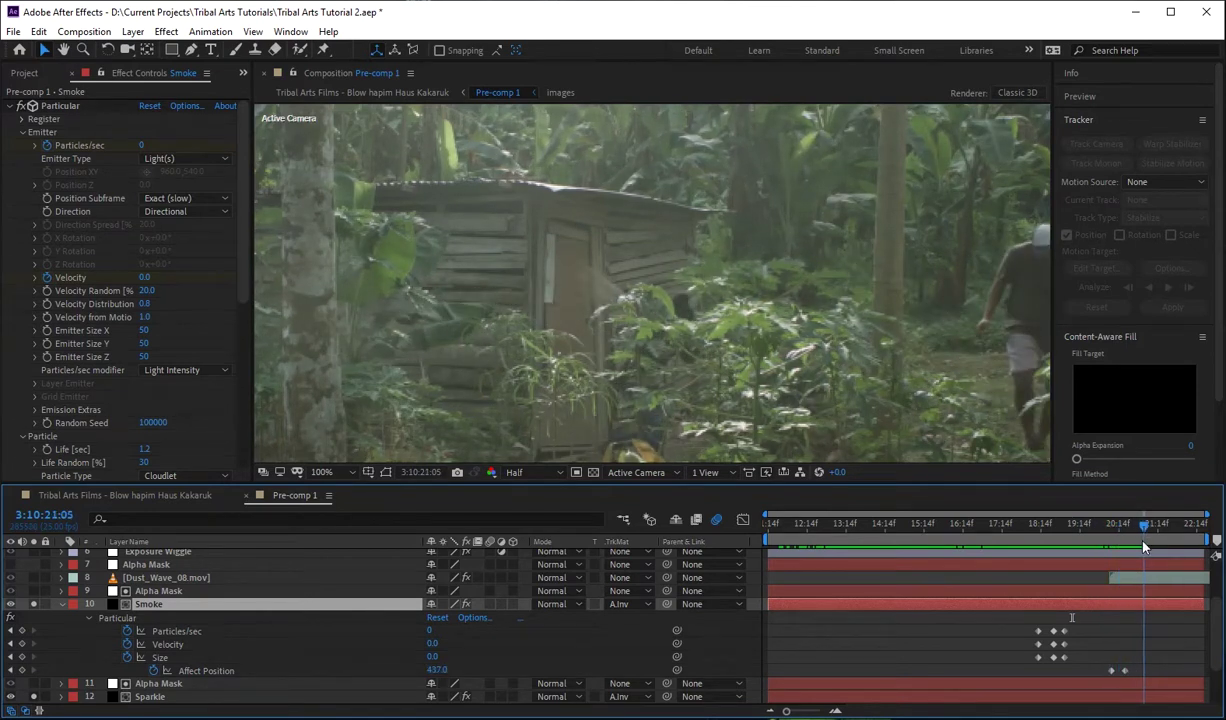